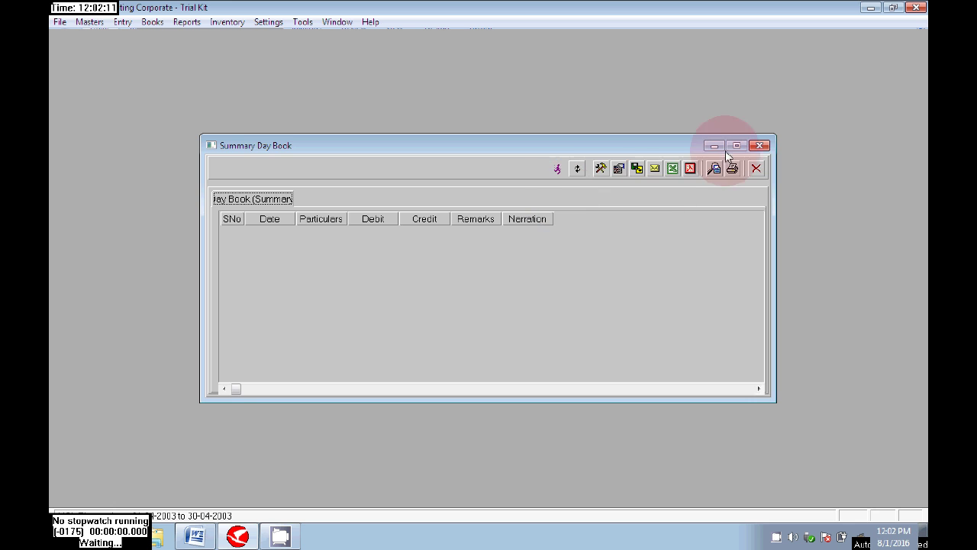
Close the Summary Day Book report.
left_click(758, 145)
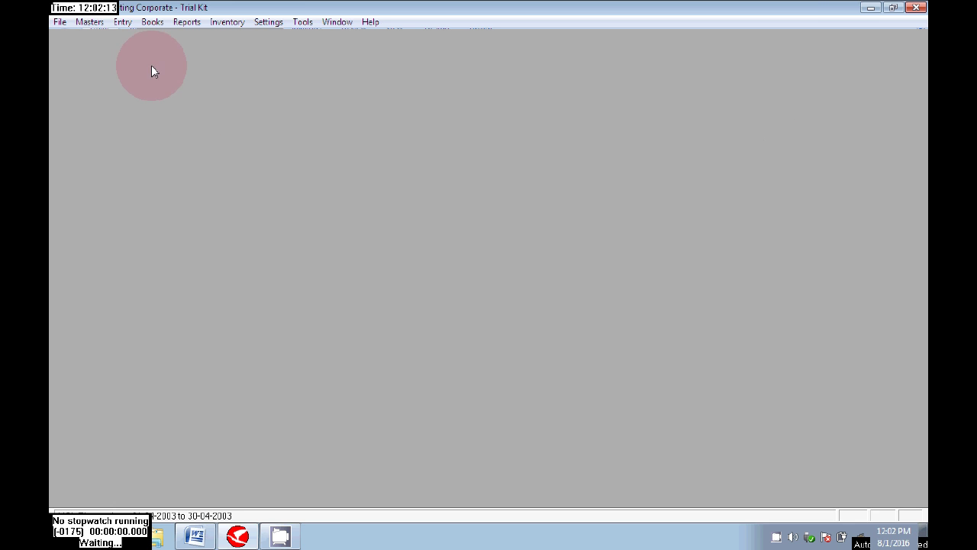
left_click(125, 23)
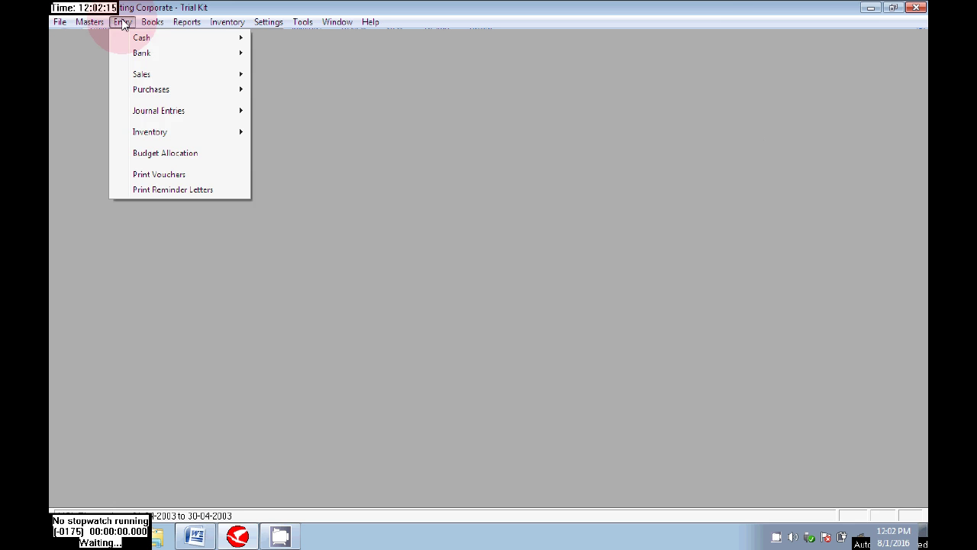
left_click(377, 64)
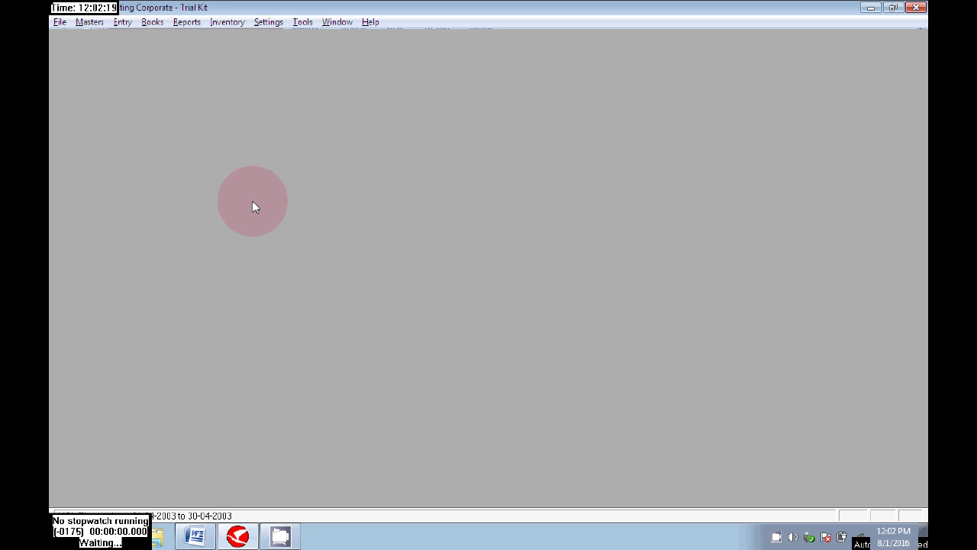
Switch to the Word document and review all eight numbered transactions under the HCL Electronics Pvt Ltd heading.
key("alt+Tab")
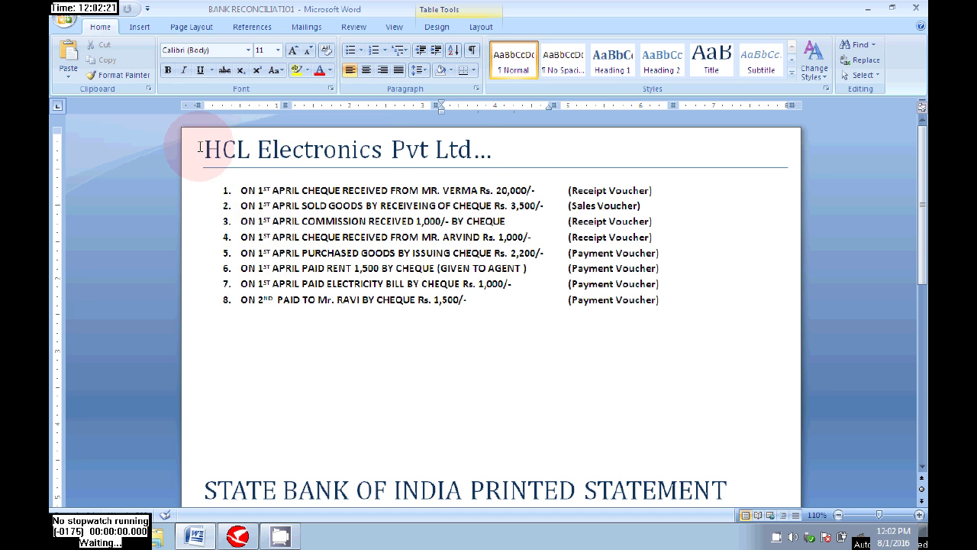
left_click_drag(203, 150, 475, 151)
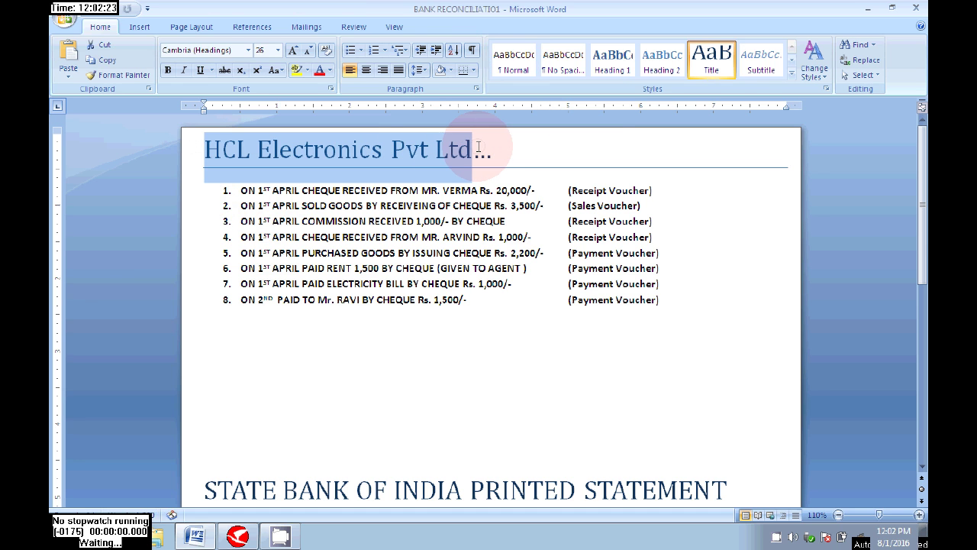
key("alt+Tab")
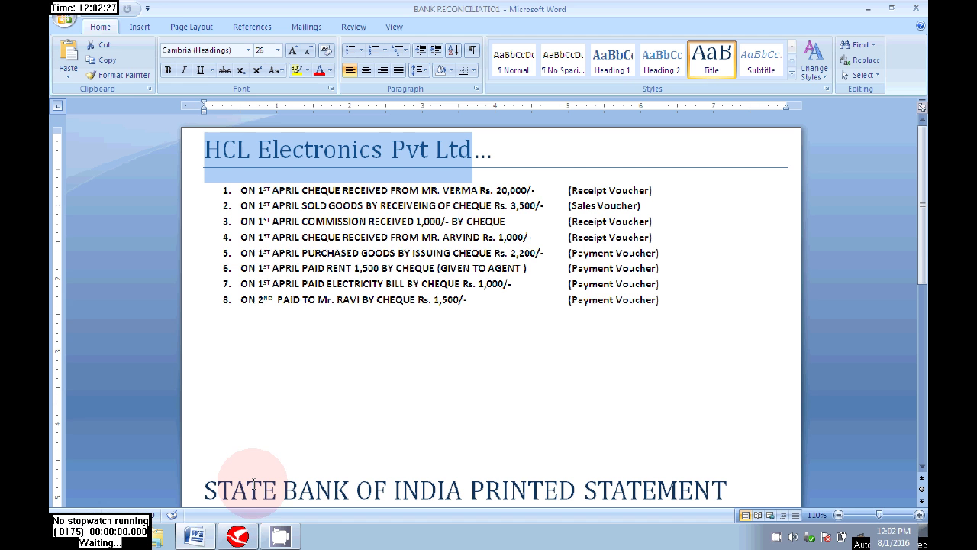
key("alt+Tab")
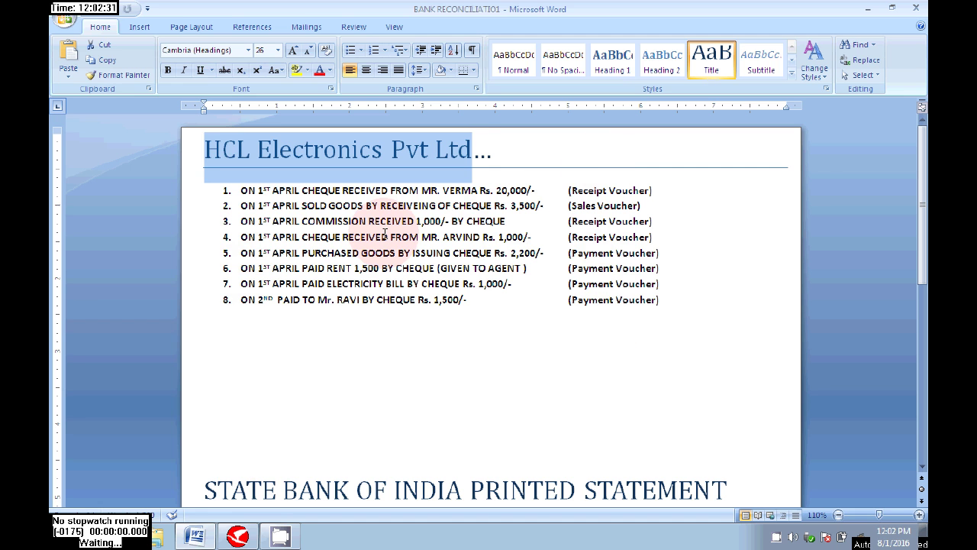
left_click(274, 362)
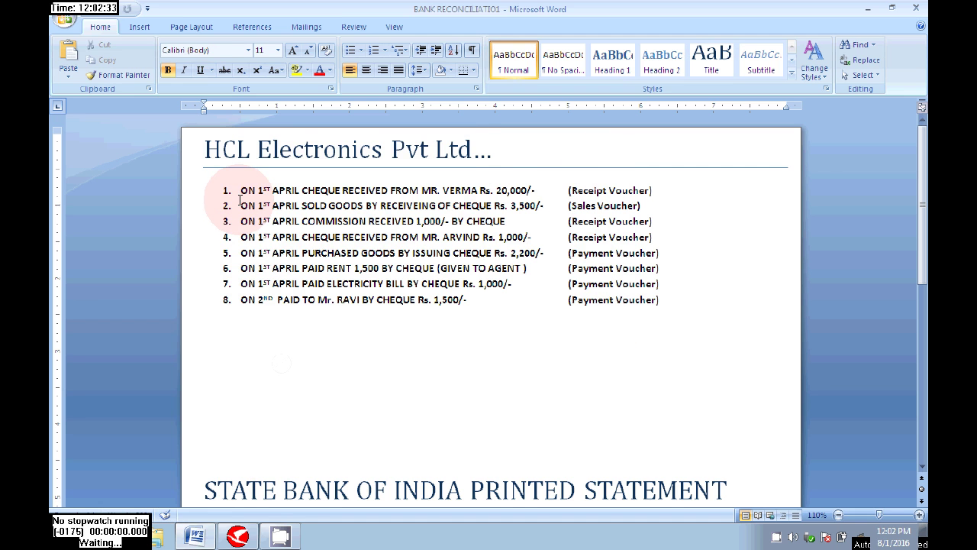
left_click_drag(236, 190, 673, 271)
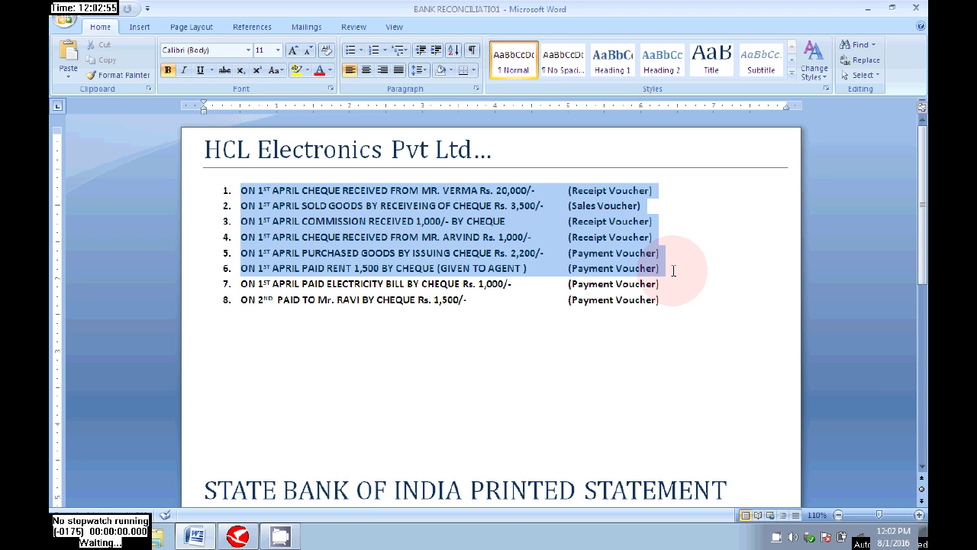
left_click_drag(673, 270, 673, 293)
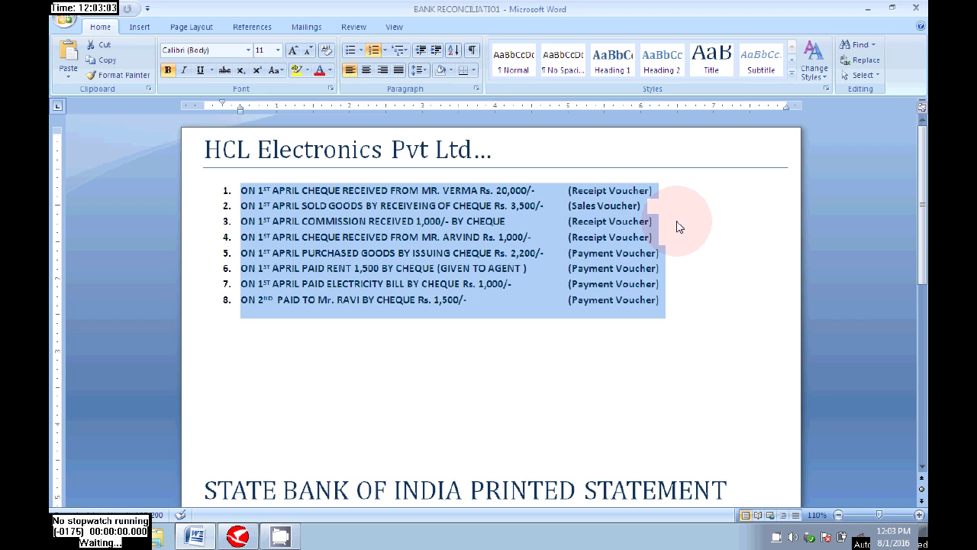
Switch back to the accounting program and start Bank Receipts voucher 1.
key("alt+Tab")
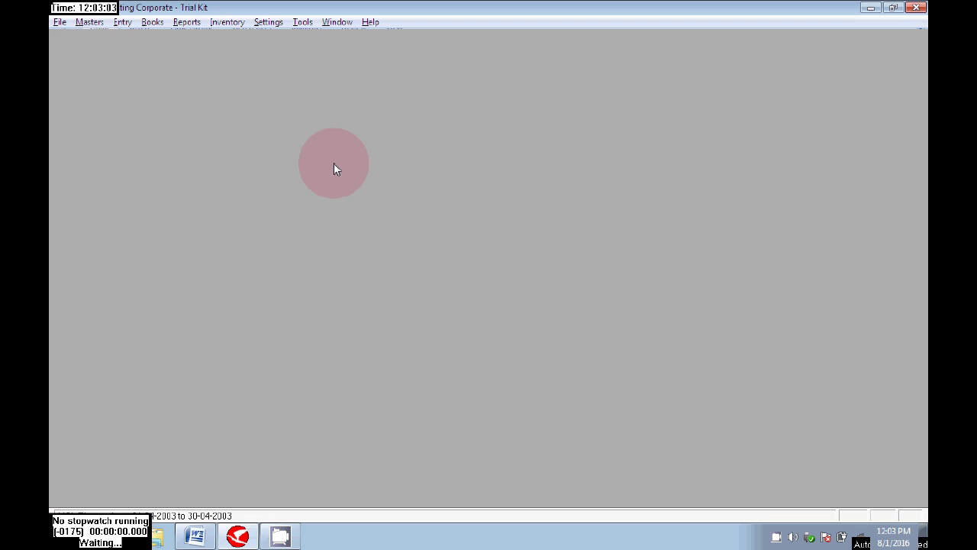
left_click(122, 22)
mouse_move(220, 55)
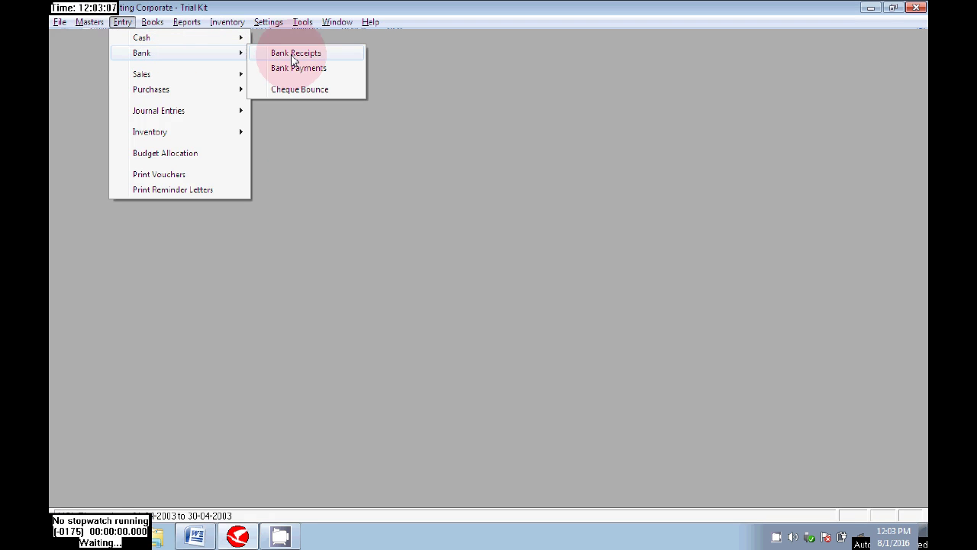
left_click(340, 54)
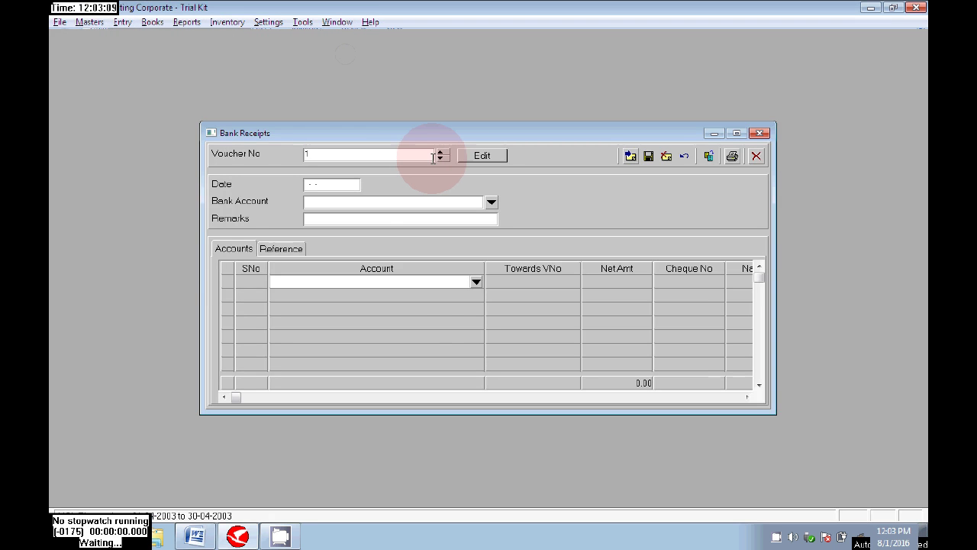
left_click(467, 159)
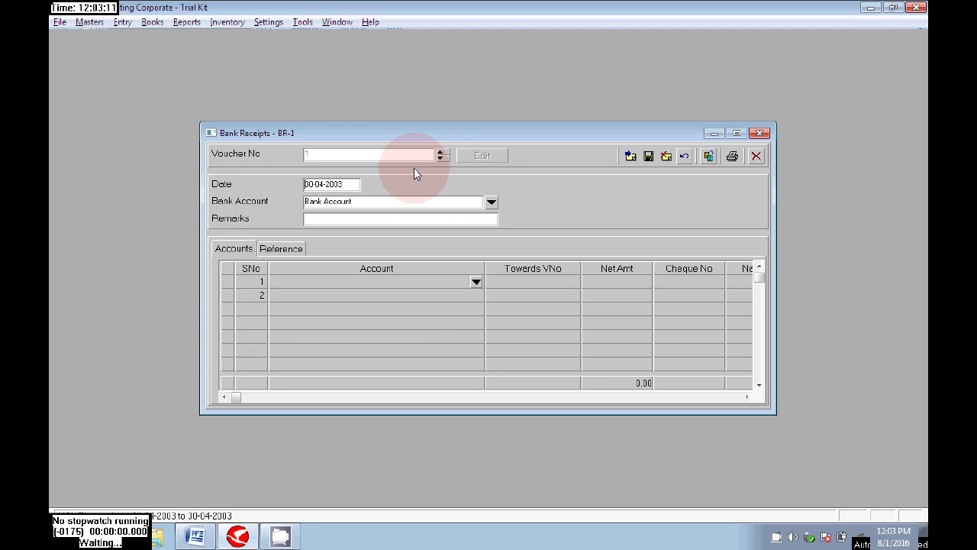
Check the first transaction in the Word document and set the bank receipt's date to 01-04-2003.
key("alt+Tab")
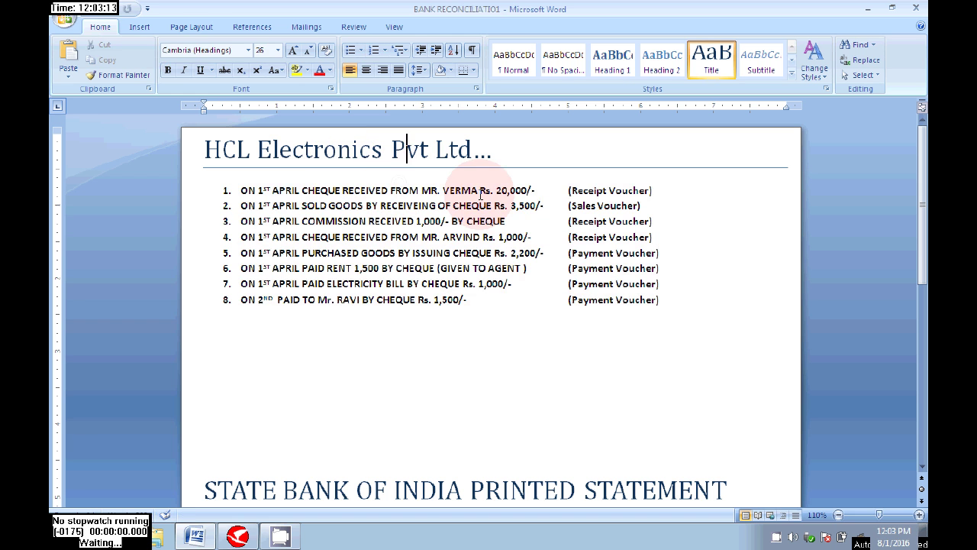
left_click_drag(544, 190, 228, 191)
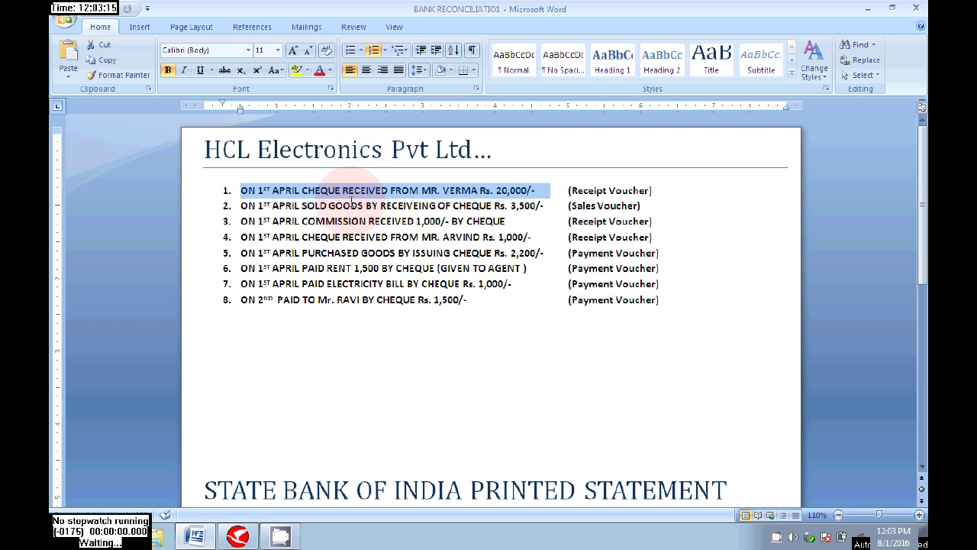
key("alt+Tab")
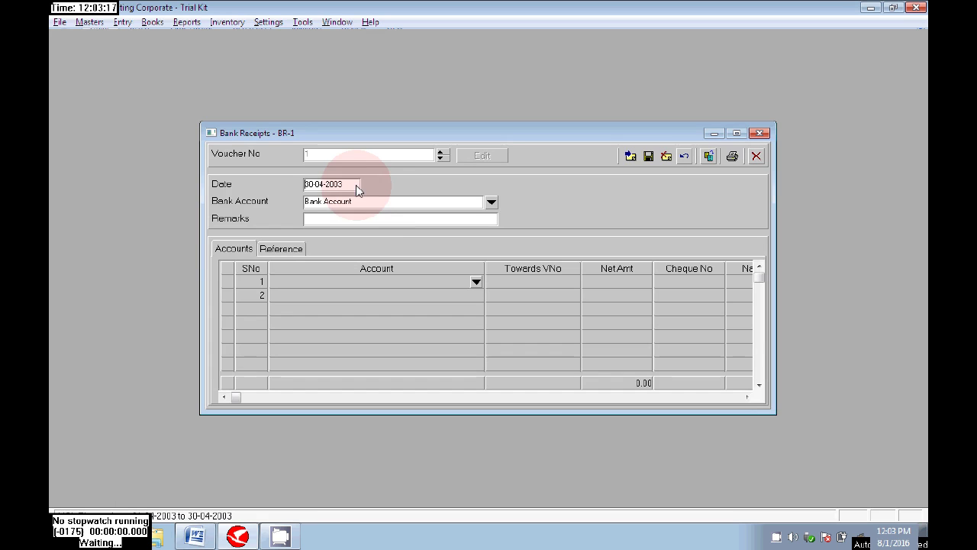
key("Tab")
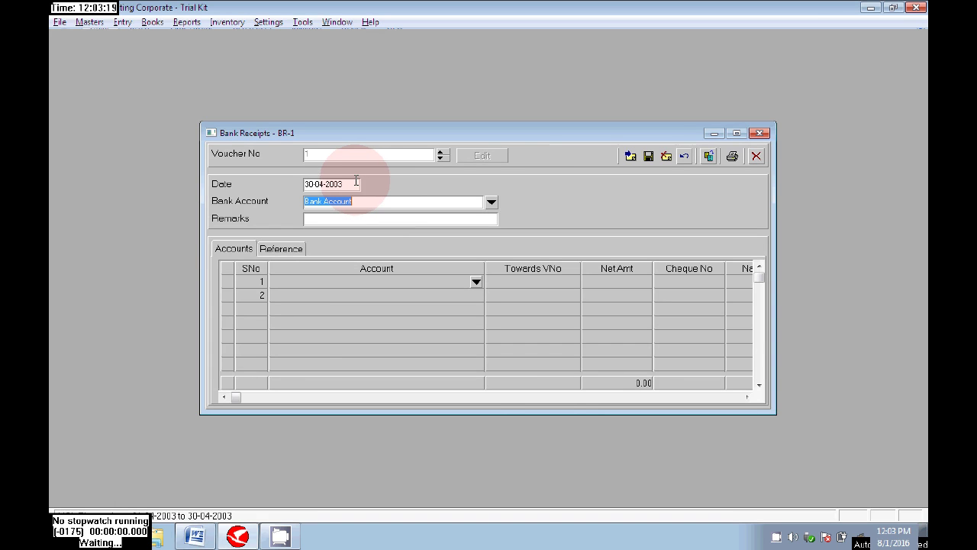
key("alt+Tab")
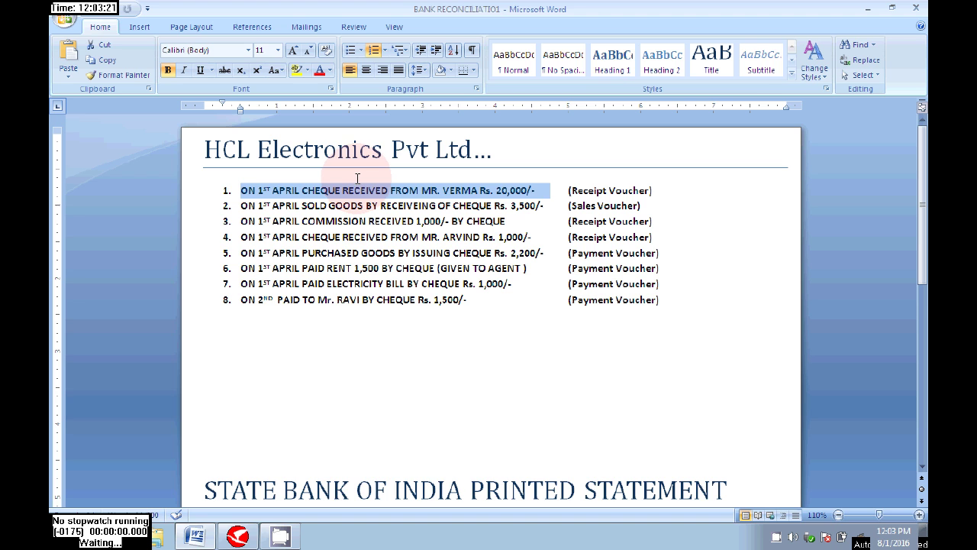
key("alt+Tab")
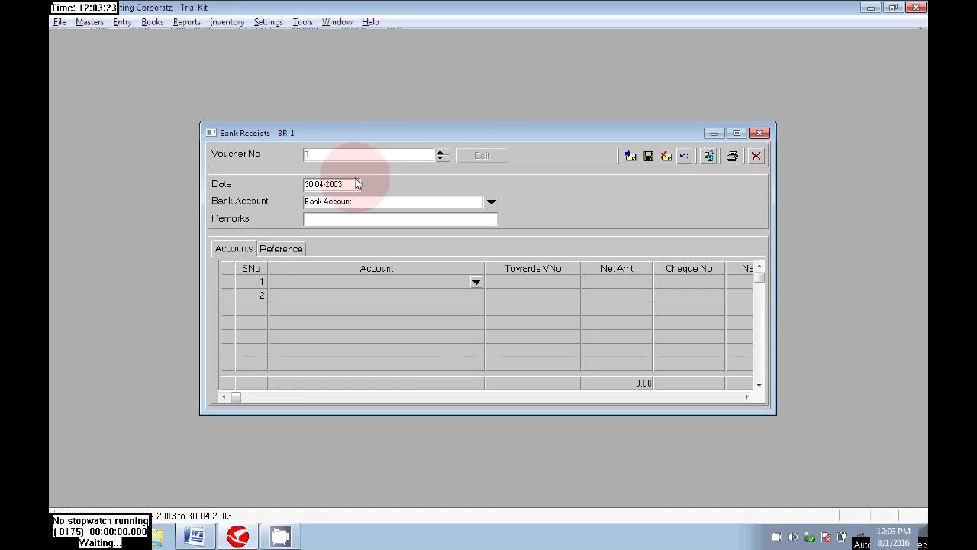
key("Delete")
key("Delete")
key("Delete")
type("01")
key("Return")
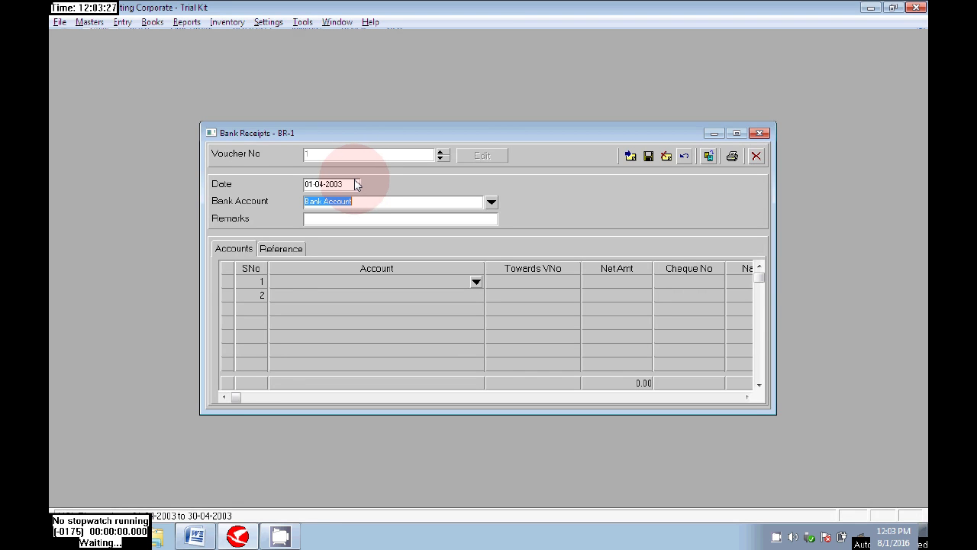
Choose SBI a/c as the bank account and enter the first transaction's payer in the first account row.
left_click(493, 203)
left_click(328, 228)
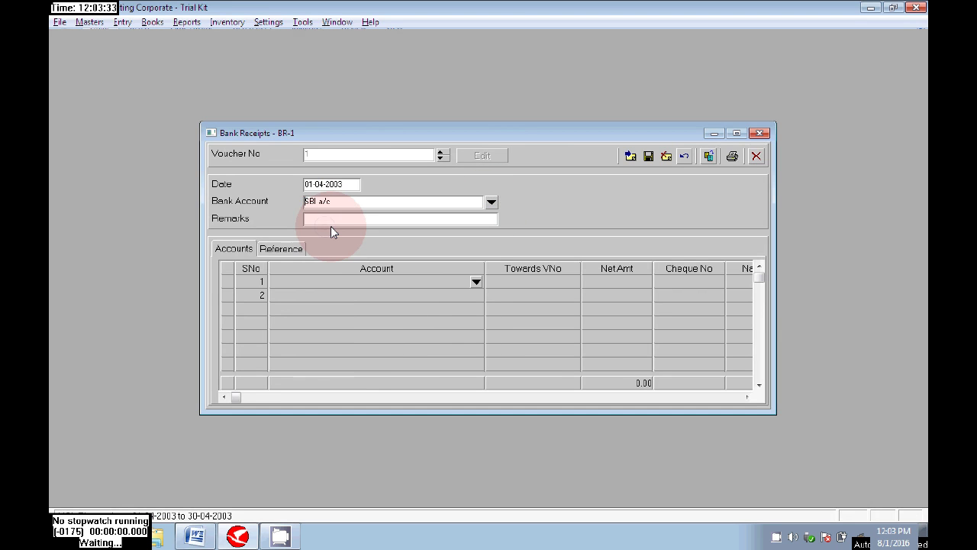
left_click(332, 280)
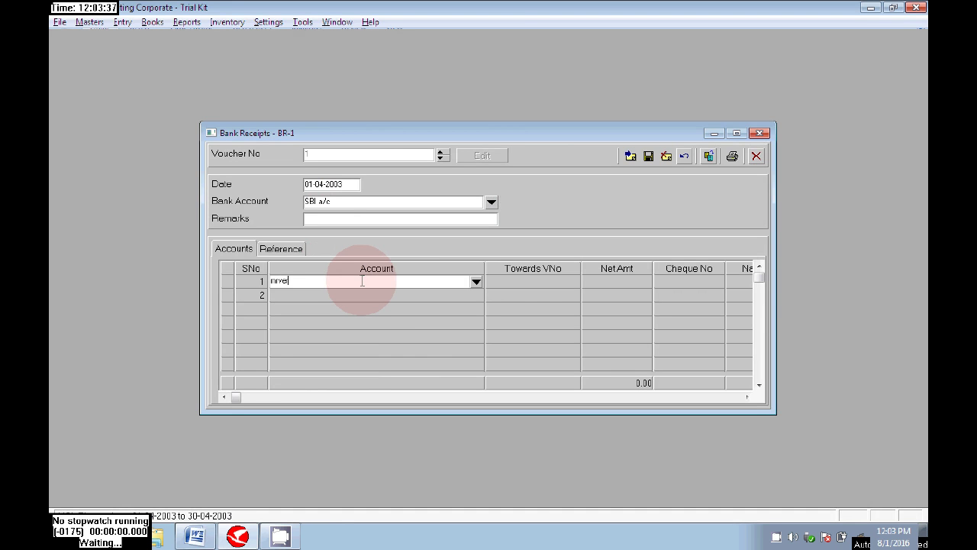
type("mrverm")
key("Return")
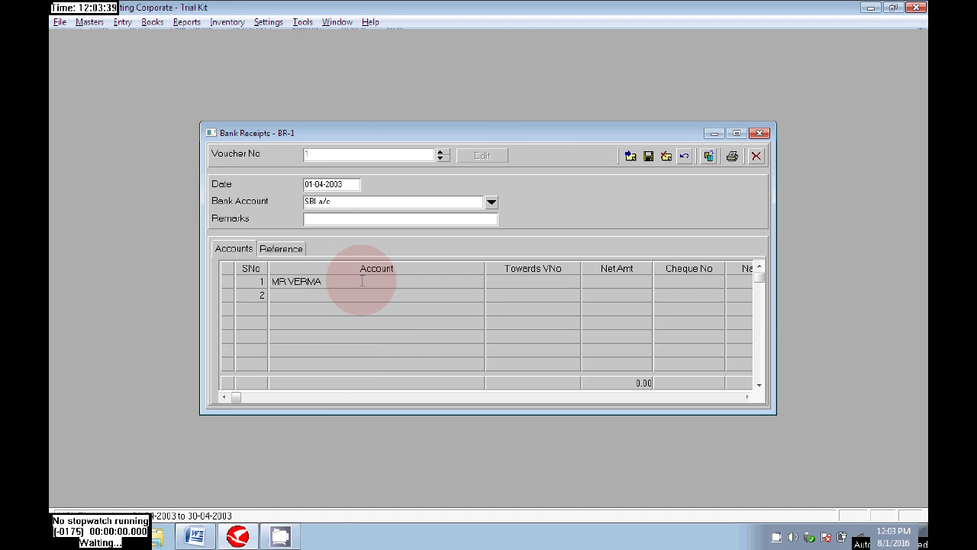
key("Return")
key("Return")
key("Return")
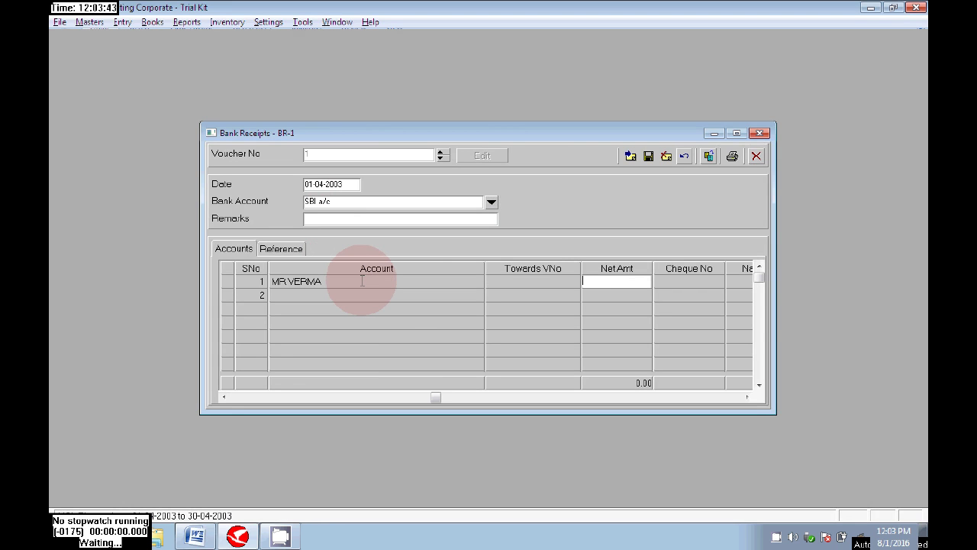
Enter a net amount of 20,000 and the cheque number for the payer's row, and save the bank receipt.
type("20,000")
key("Return")
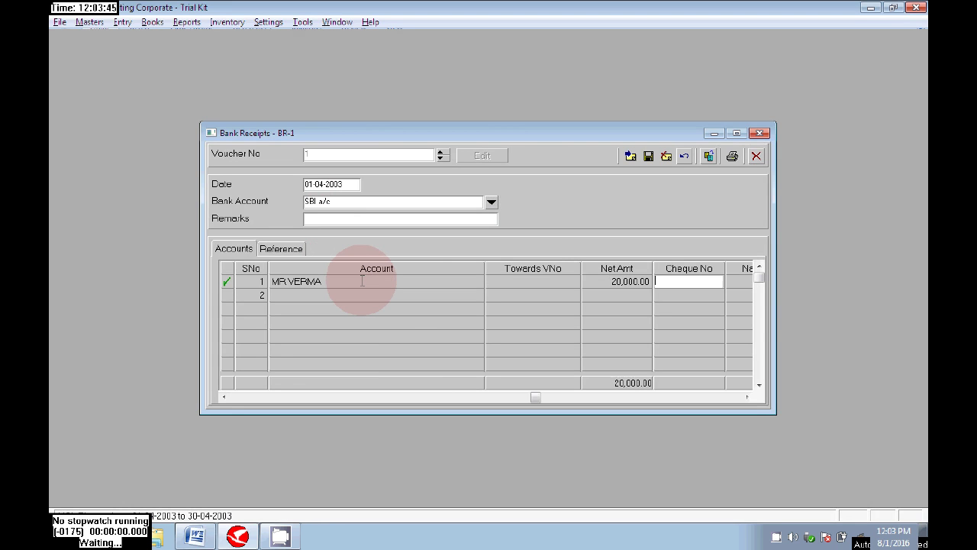
type("123213")
key("Return")
key("Return")
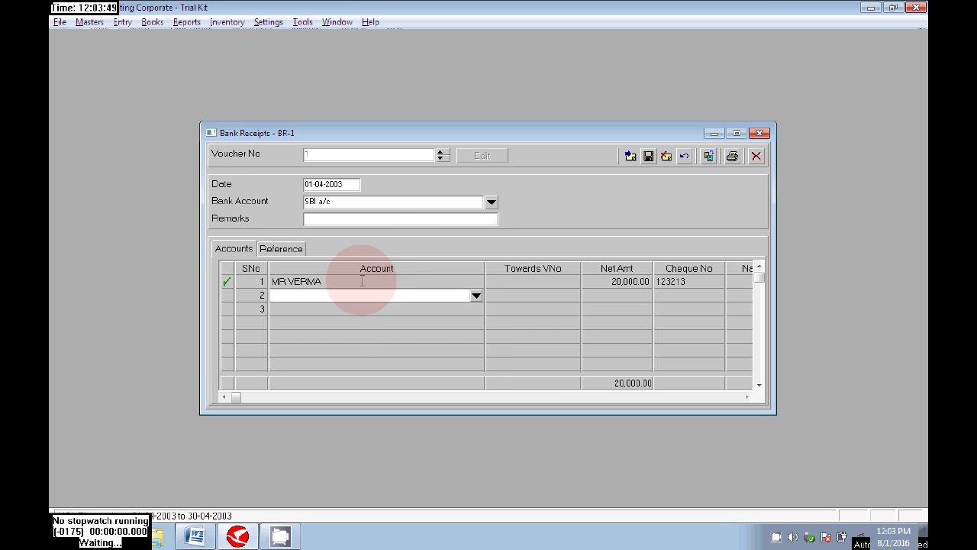
left_click(648, 157)
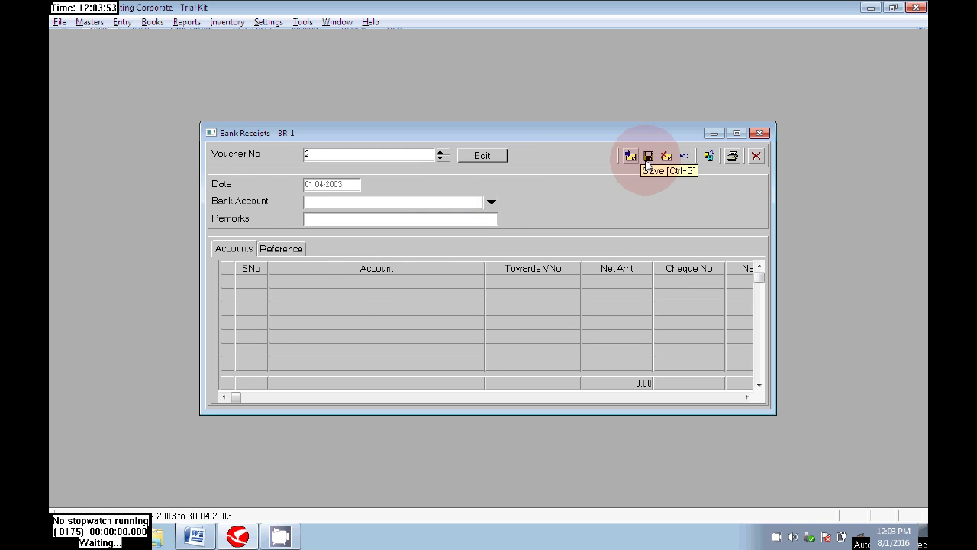
Review the Rs. 3,500 sale by cheque and the remaining transactions in the Word document.
key("alt+Tab")
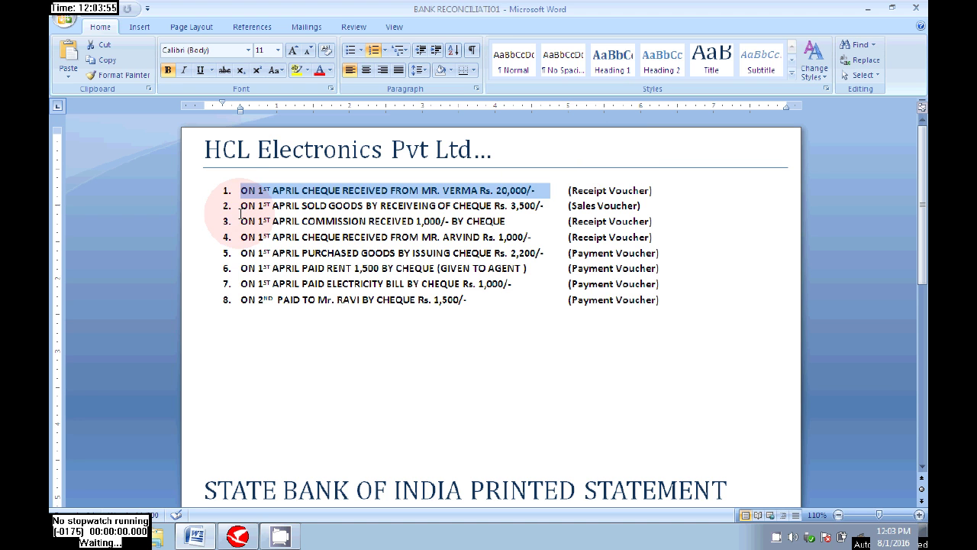
left_click_drag(241, 205, 453, 203)
left_click_drag(641, 206, 241, 205)
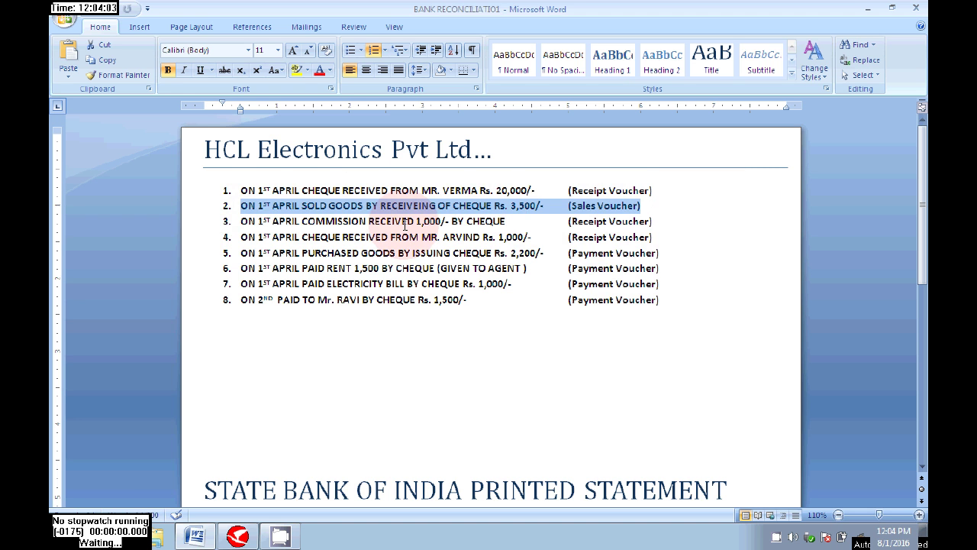
left_click_drag(241, 220, 679, 284)
In the accounting program, set the goodfs line's quantity to 1 in sales invoice 1 and save the invoice.
key("alt+Tab")
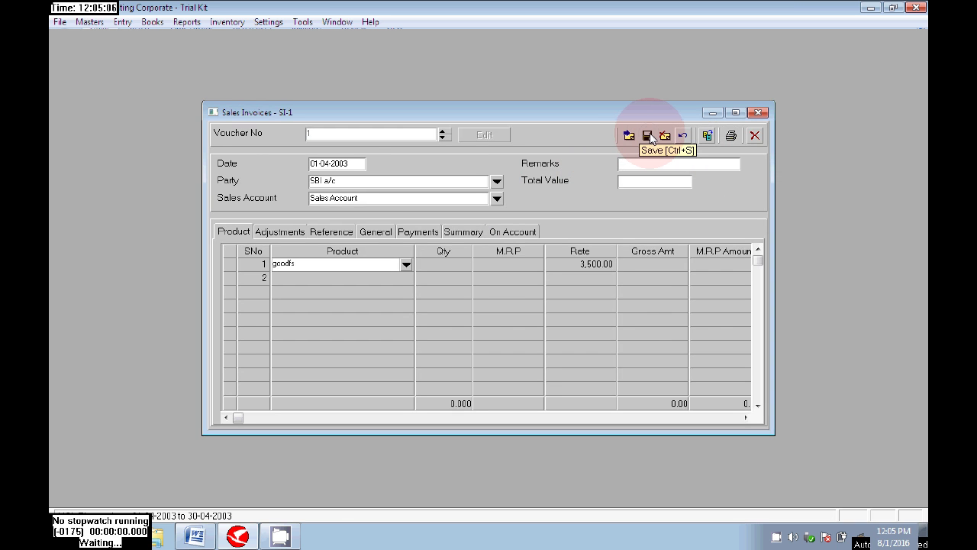
left_click(451, 265)
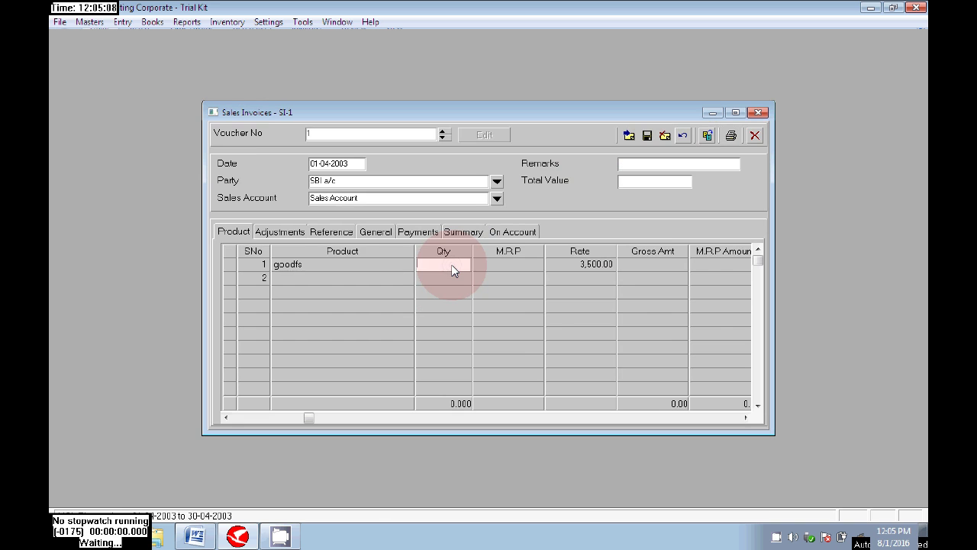
type("1")
key("Return")
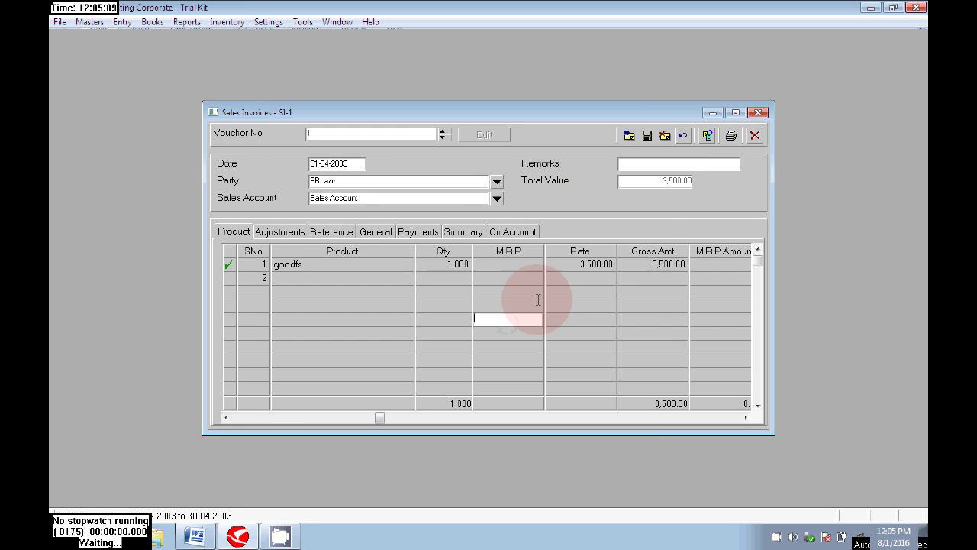
left_click(647, 135)
Check the next transaction in the Word document, and replace the sales invoice window with the bank receipts form in the accounting program.
key("alt+Tab")
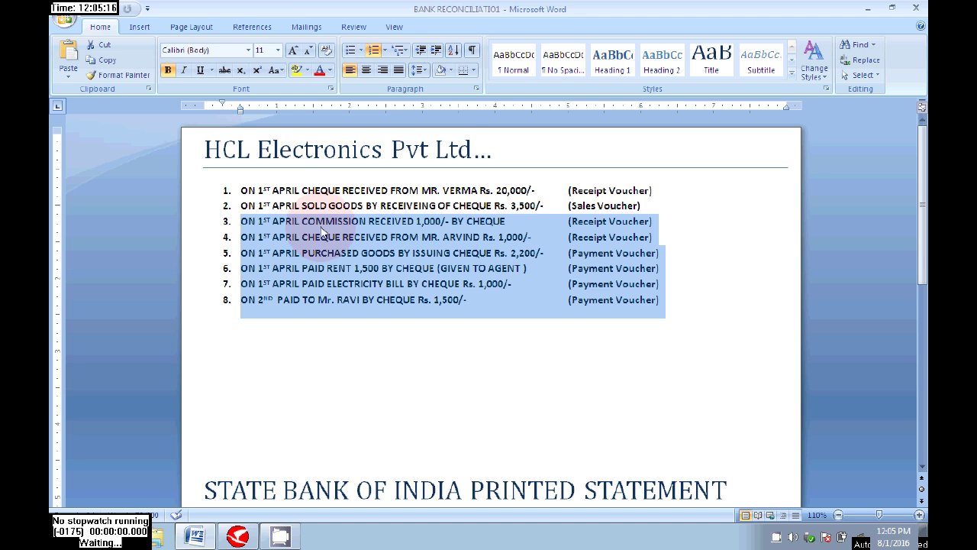
key("alt+Tab")
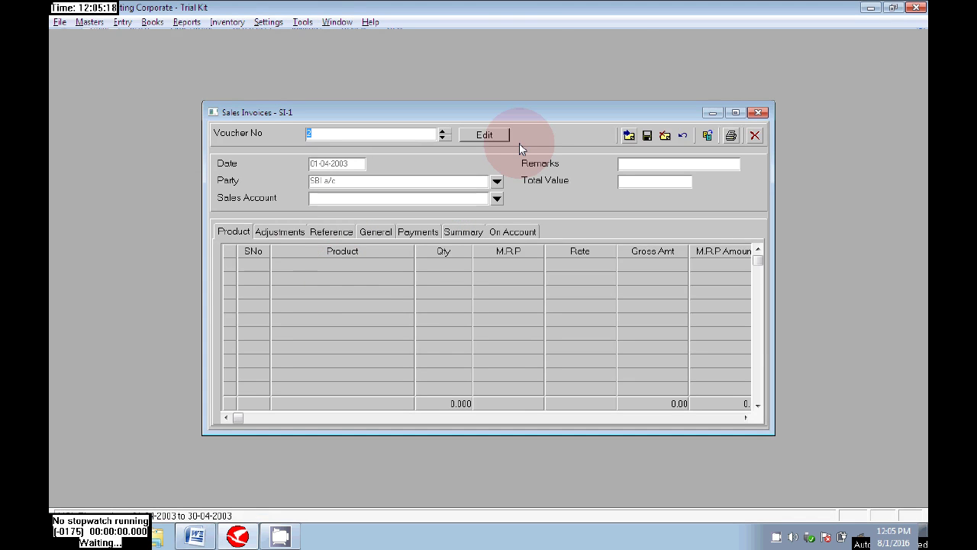
left_click(758, 112)
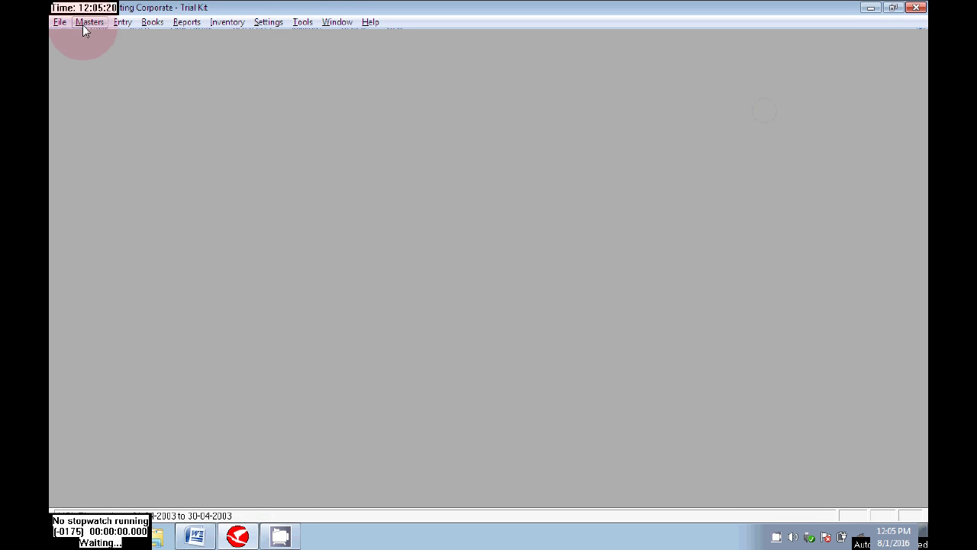
left_click(122, 23)
mouse_move(185, 55)
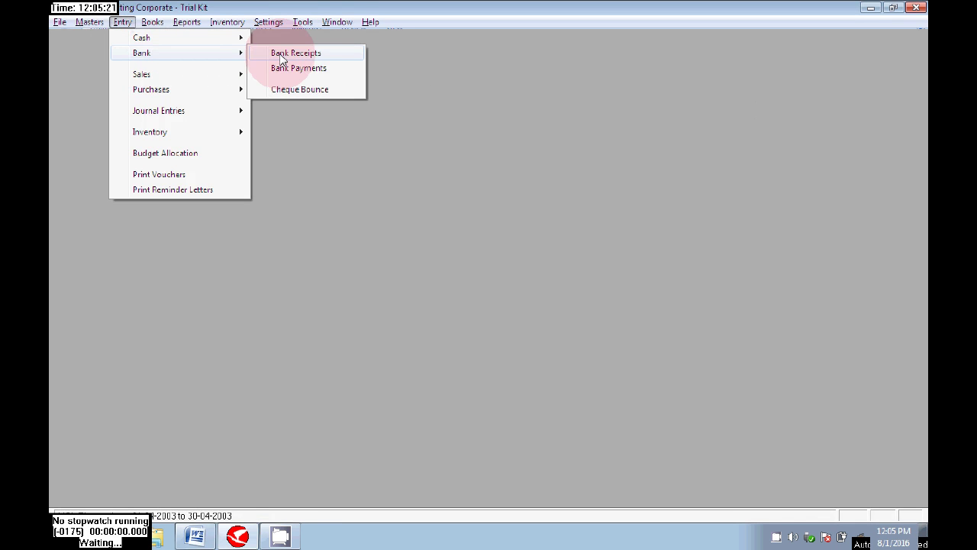
left_click(339, 59)
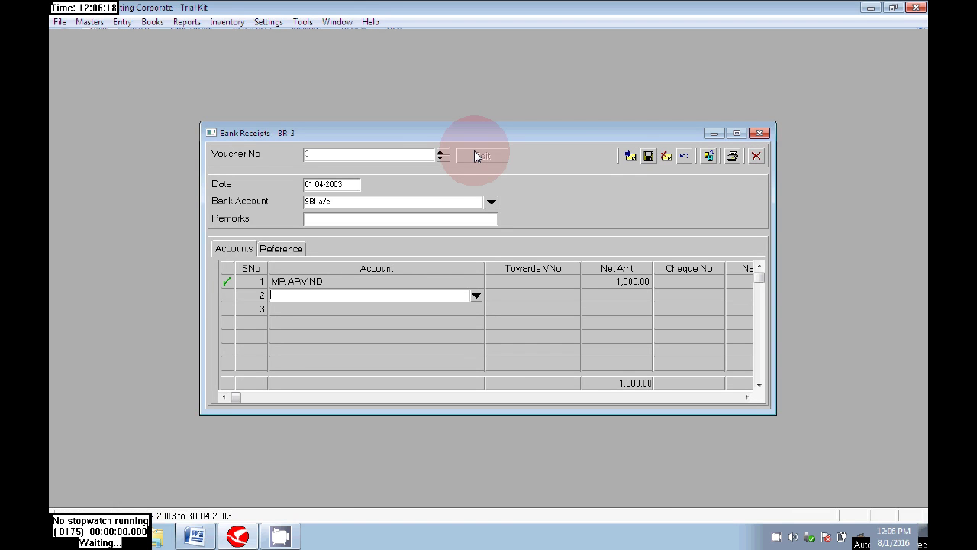
Save bank receipt 3 and check the transaction list in the Word document for the next entry.
key("ctrl+s")
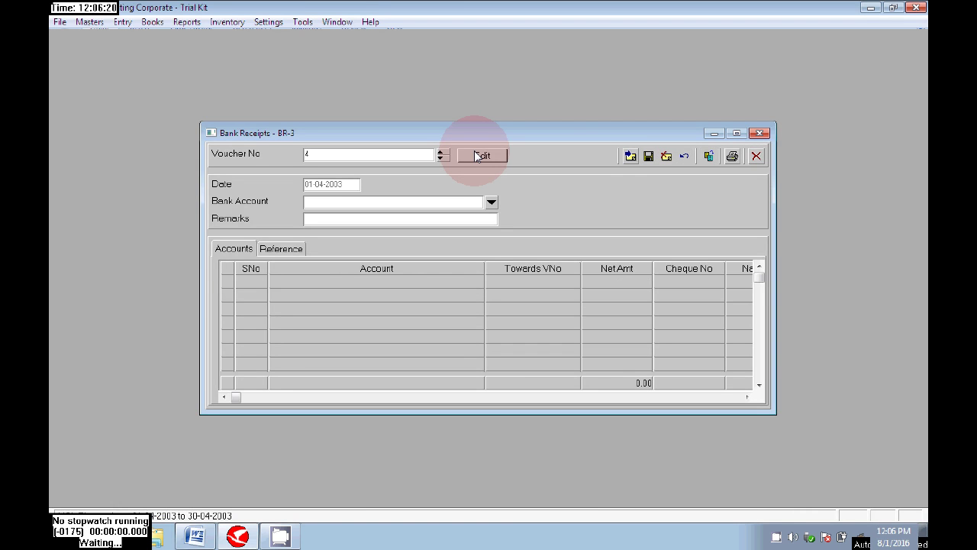
key("alt+Tab")
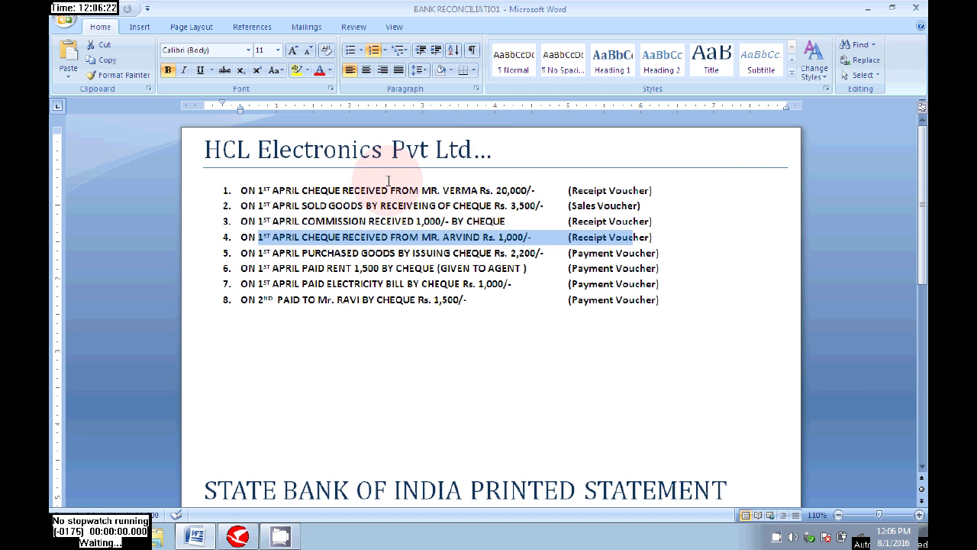
left_click(483, 244)
key("alt+Tab")
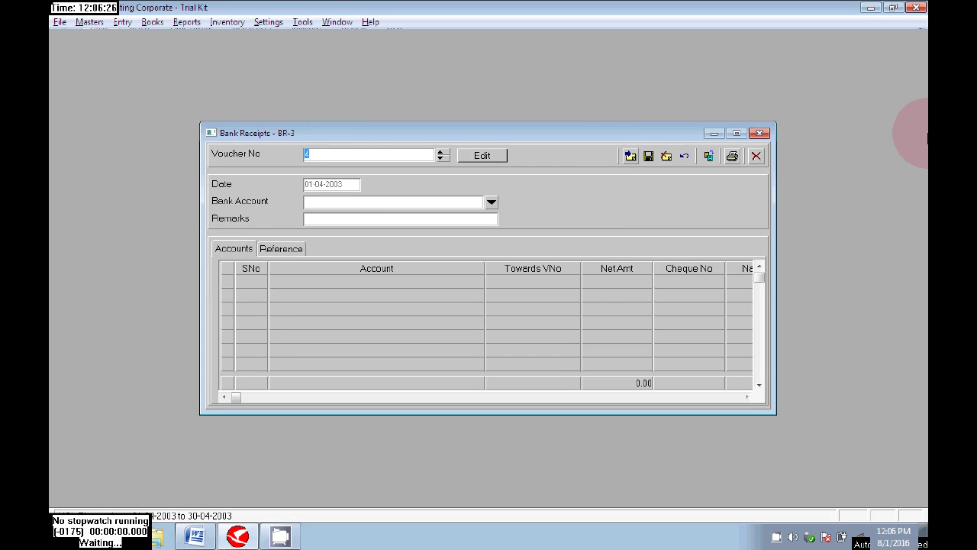
In the accounting program, close the bank receipts and create a purchase voucher dated 01-04-2003.
left_click(761, 134)
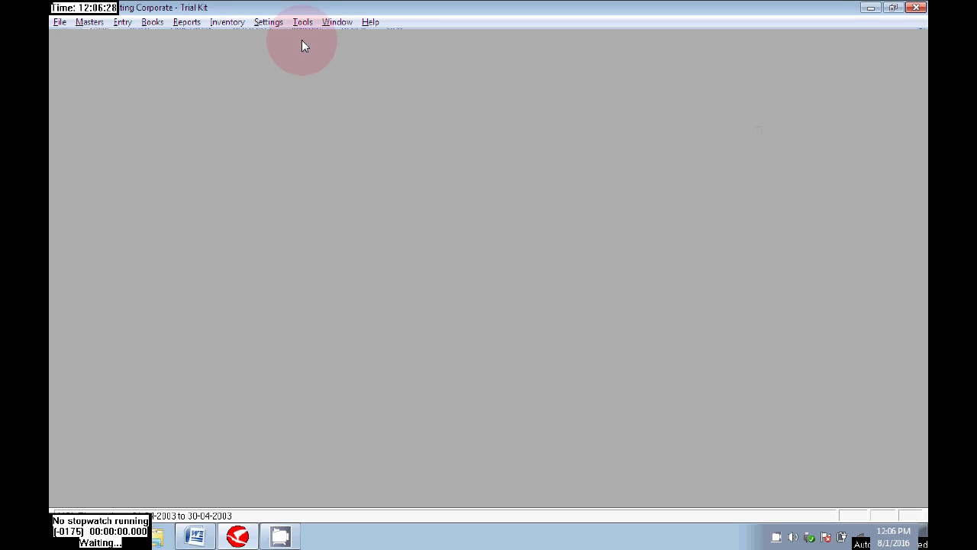
left_click(122, 21)
mouse_move(249, 90)
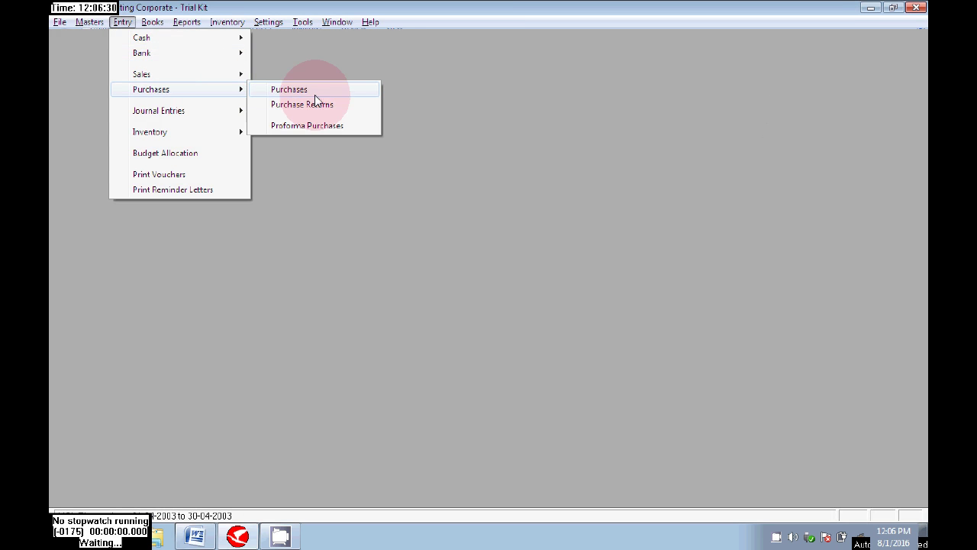
left_click(305, 89)
left_click(479, 137)
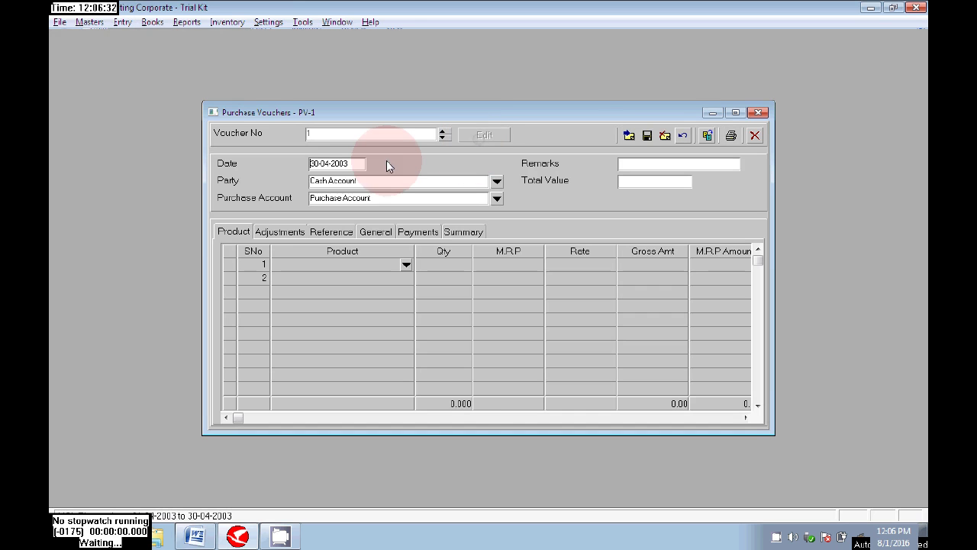
type("01")
key("Return")
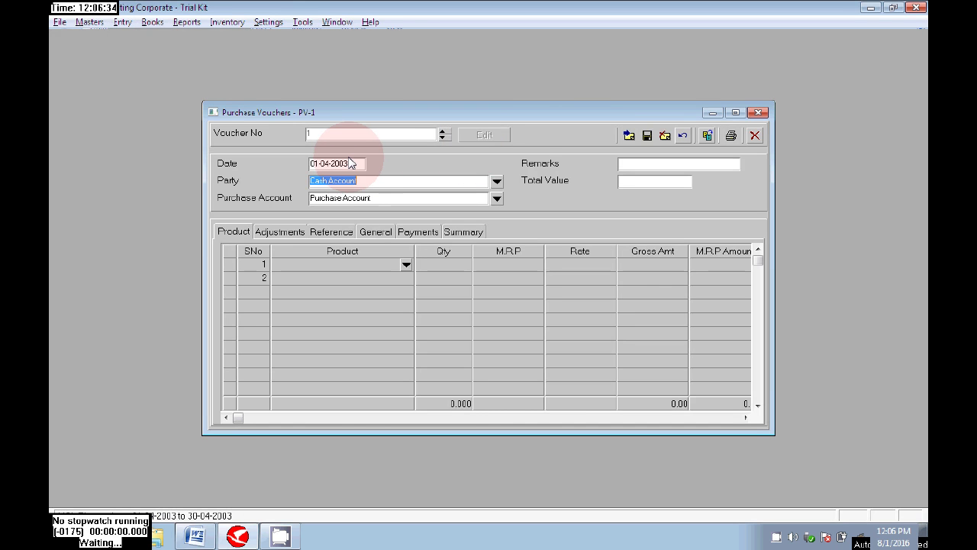
Set the purchase voucher's party to SBI a/c and its purchase account to PURCHASE.
key("Return")
key("BackSpace")
key("shift+Tab")
type("sbi")
key("Return")
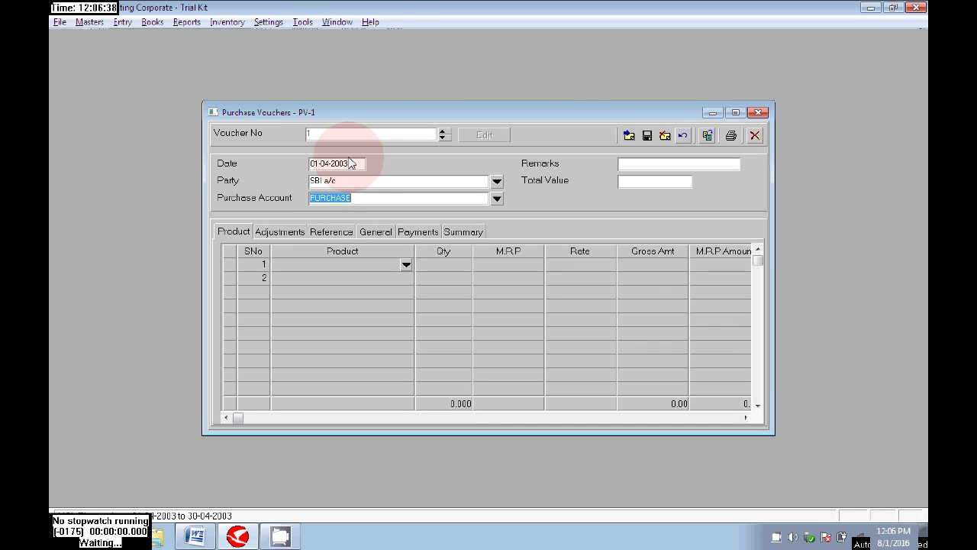
key("Return")
key("Return")
Enter the product goodfs with a quantity of 1 in the voucher's first row.
type("go")
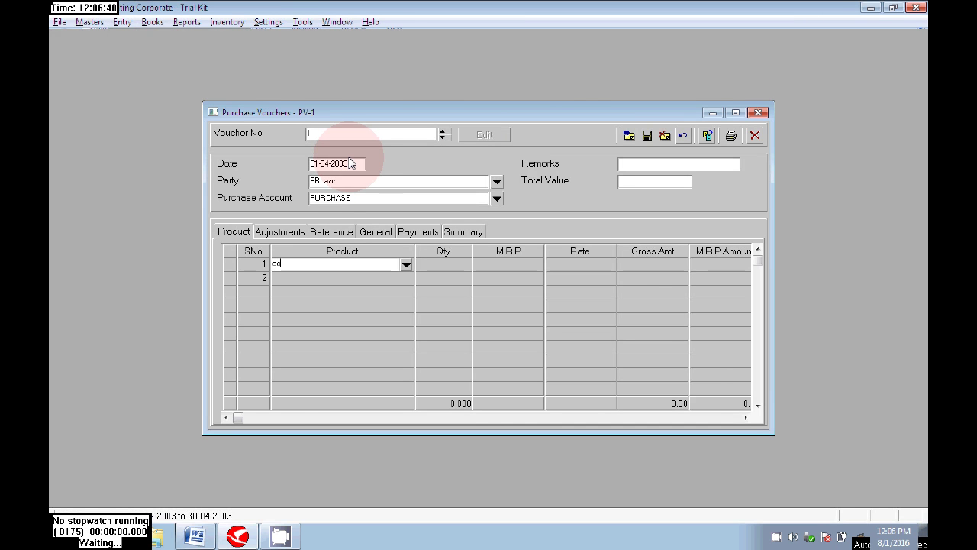
type("odfs")
key("Return")
type("1")
key("Return")
key("Return")
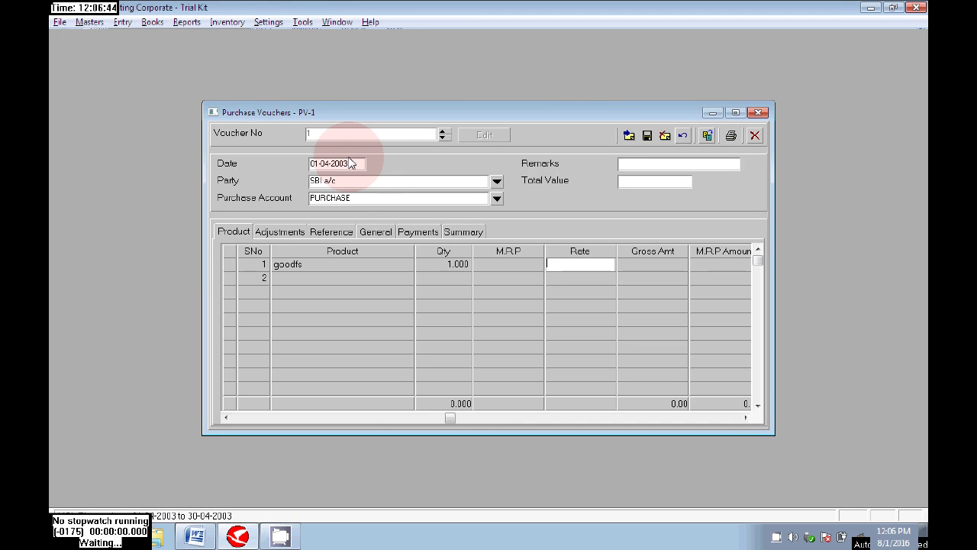
Set the goodfs line's rate to 2,200 and save the purchase voucher.
type("2,200")
key("Return")
key("Return")
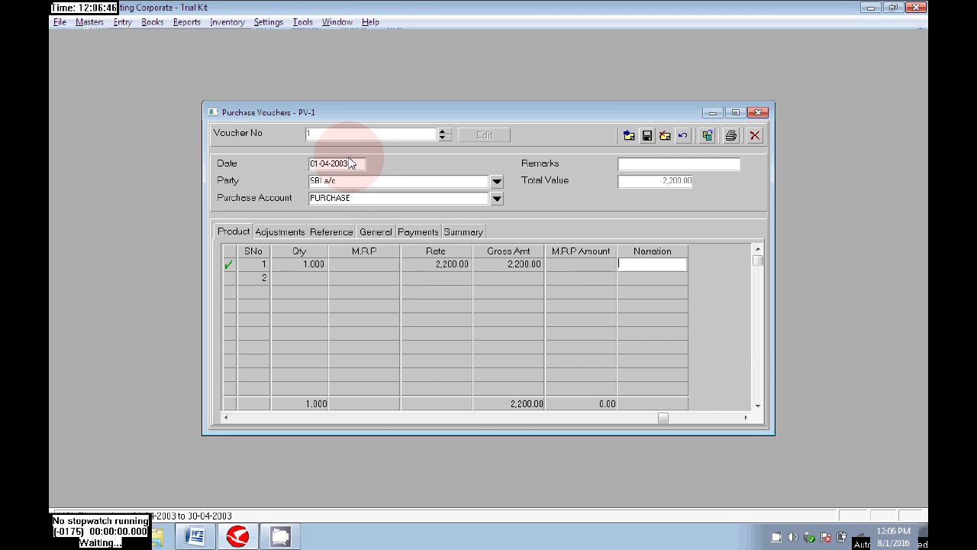
key("Return")
key("ctrl+s")
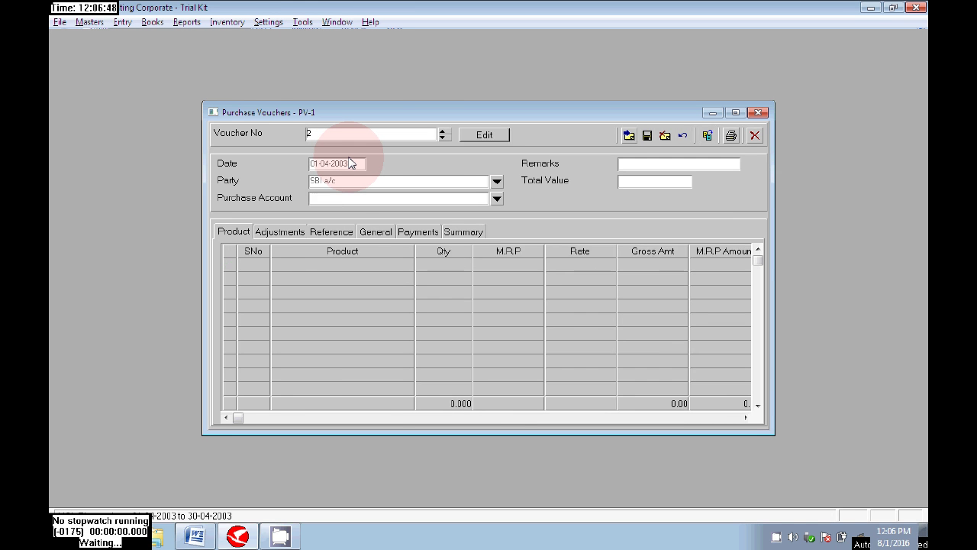
Highlight the transaction for rent of 1,500 paid by cheque in the Word document.
key("alt+Tab")
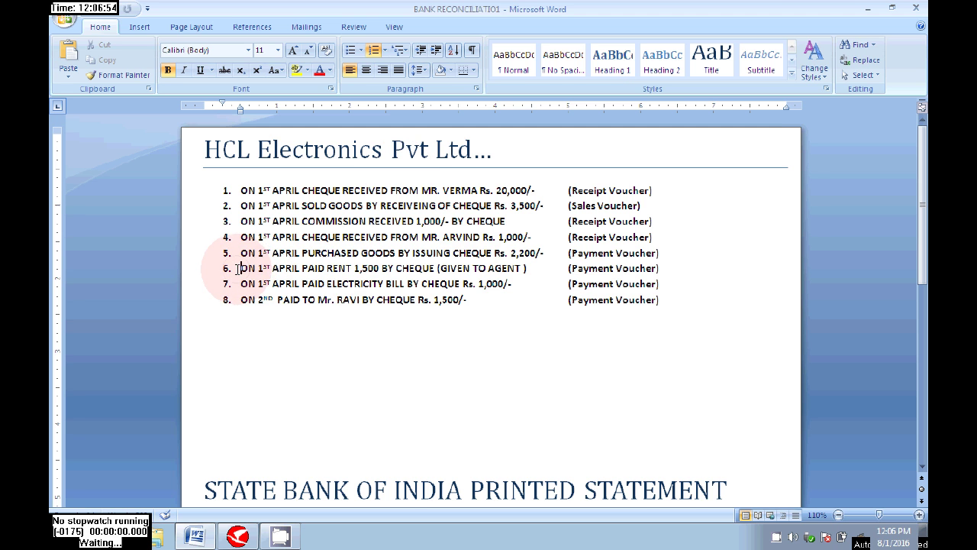
left_click_drag(233, 267, 687, 265)
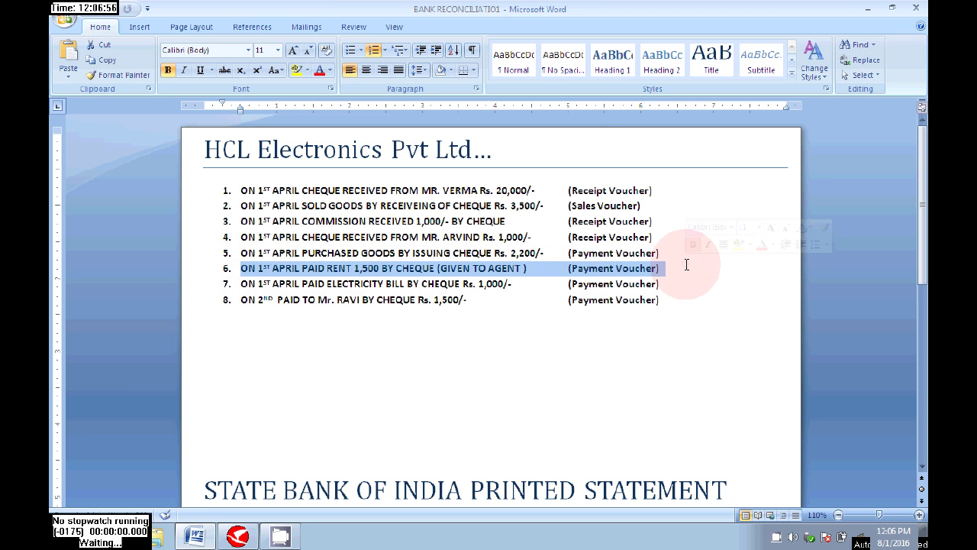
key("alt+Tab")
In the accounting program, close the purchase vouchers and start a bank payment dated 01-04-2003.
key("Escape")
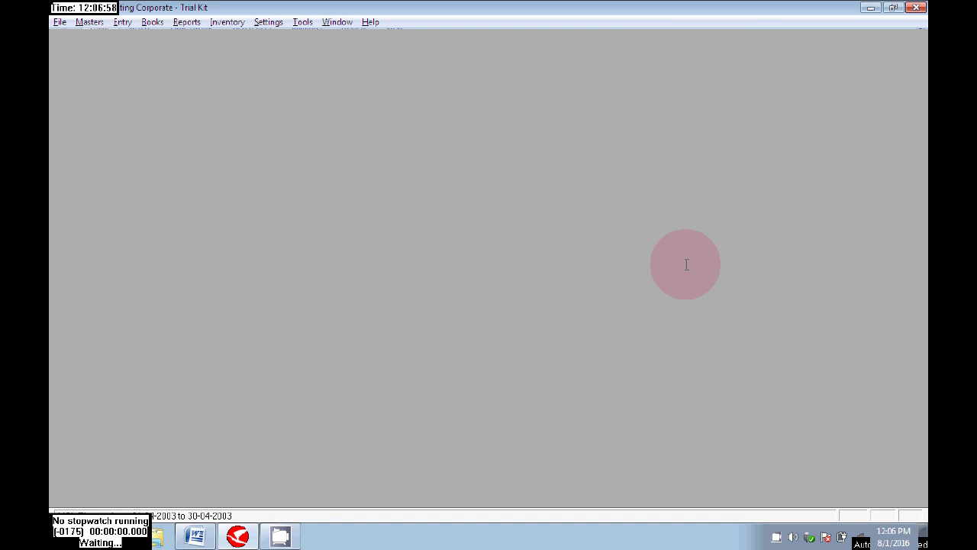
key("alt+e")
key("Down")
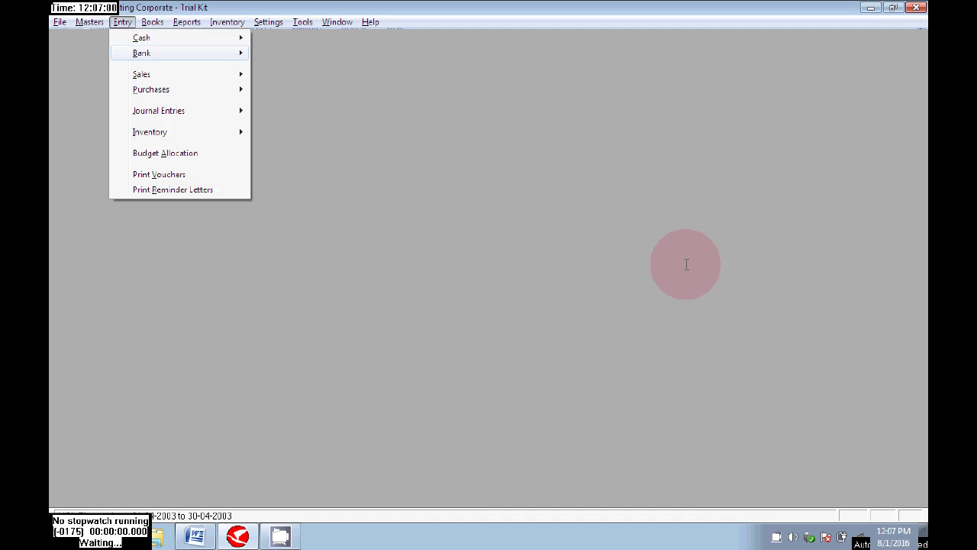
key("Right")
key("Down")
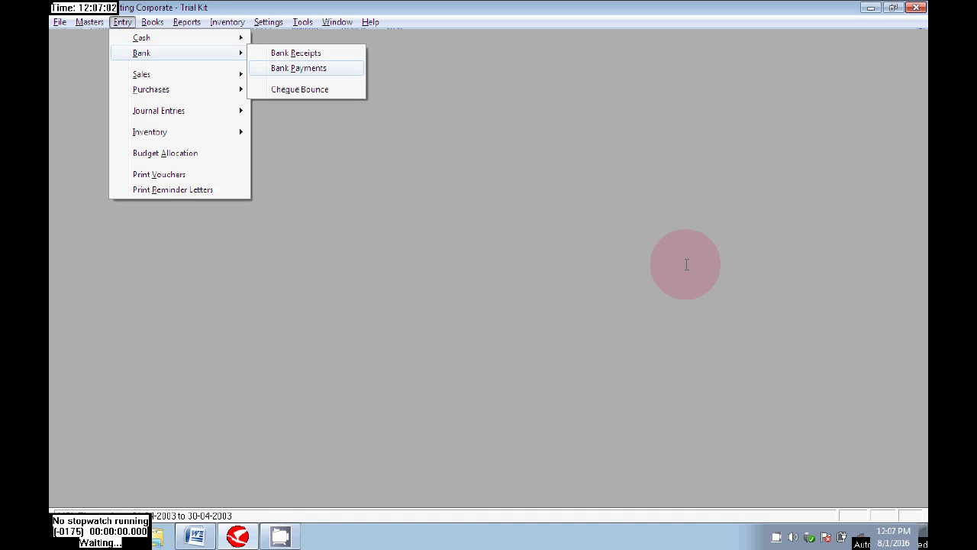
key("Return")
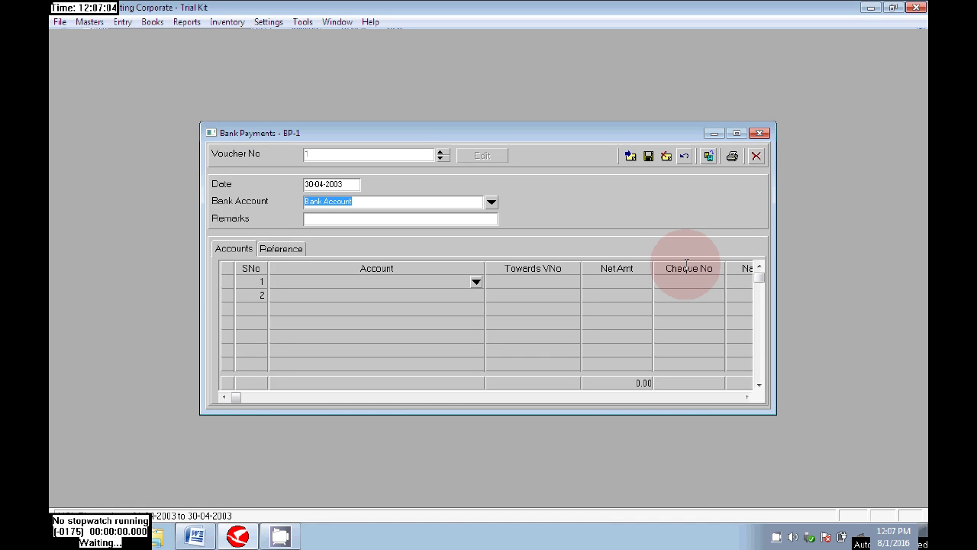
key("shift+Tab")
type("01")
key("Tab")
key("Tab")
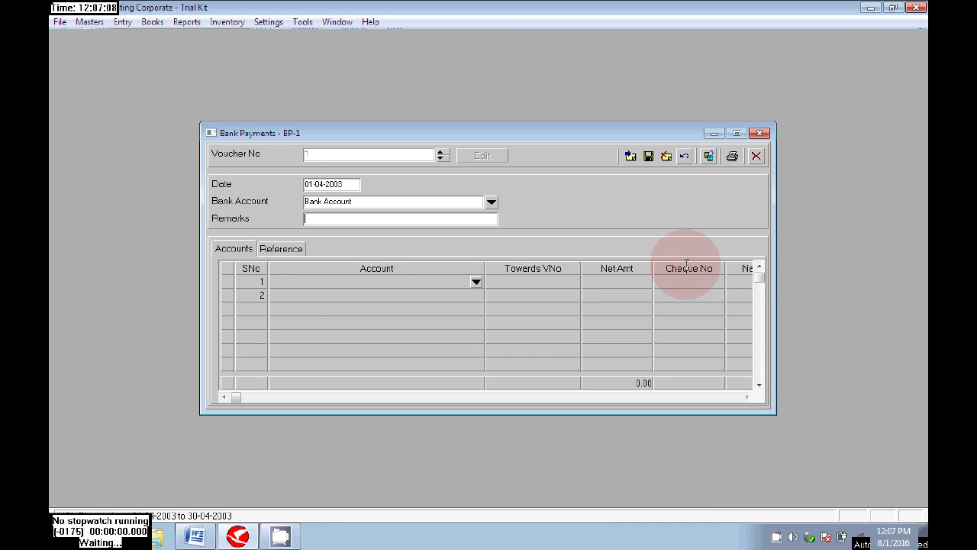
Choose SBI a/c as the payment's bank account and OFFICE RENT as the first row's account.
key("shift+Tab")
key("Return")
type("rent")
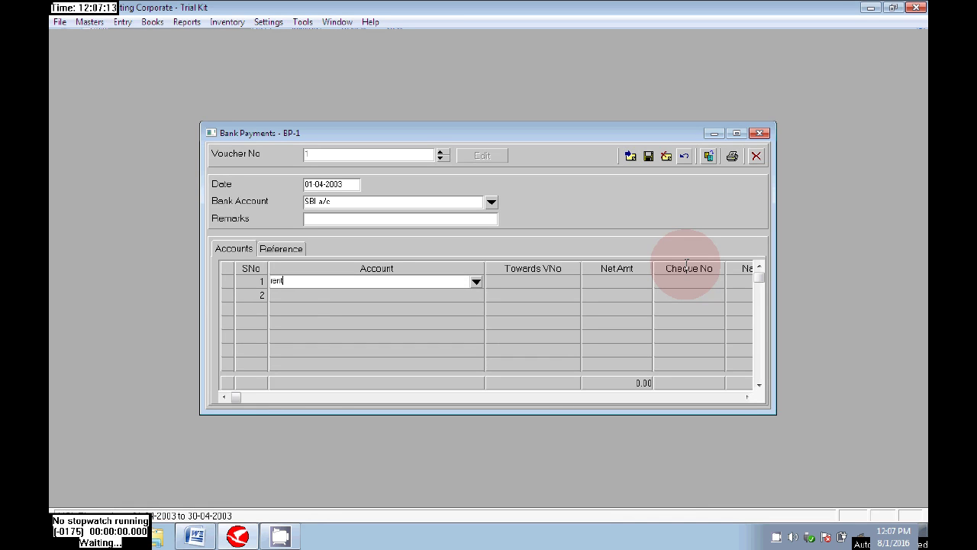
key("Return")
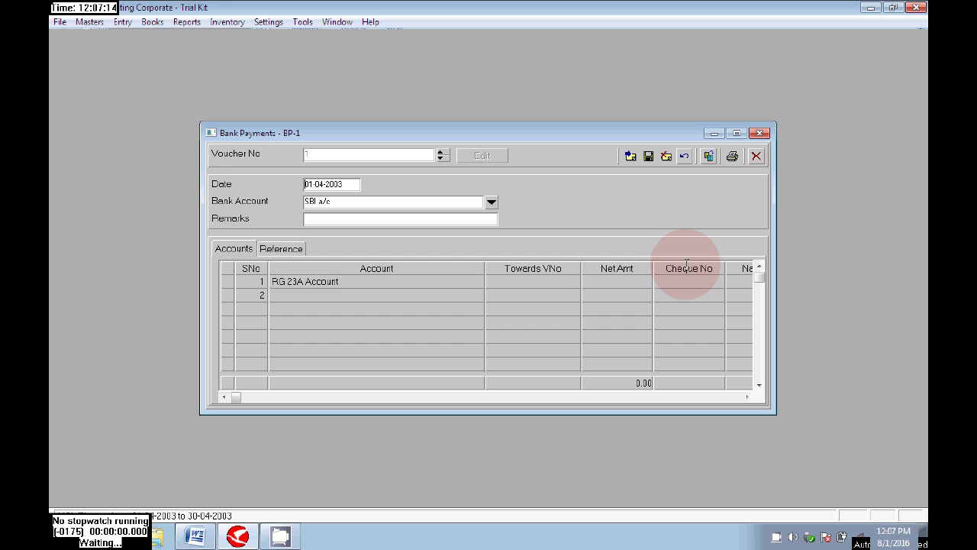
type("0")
type("ffice")
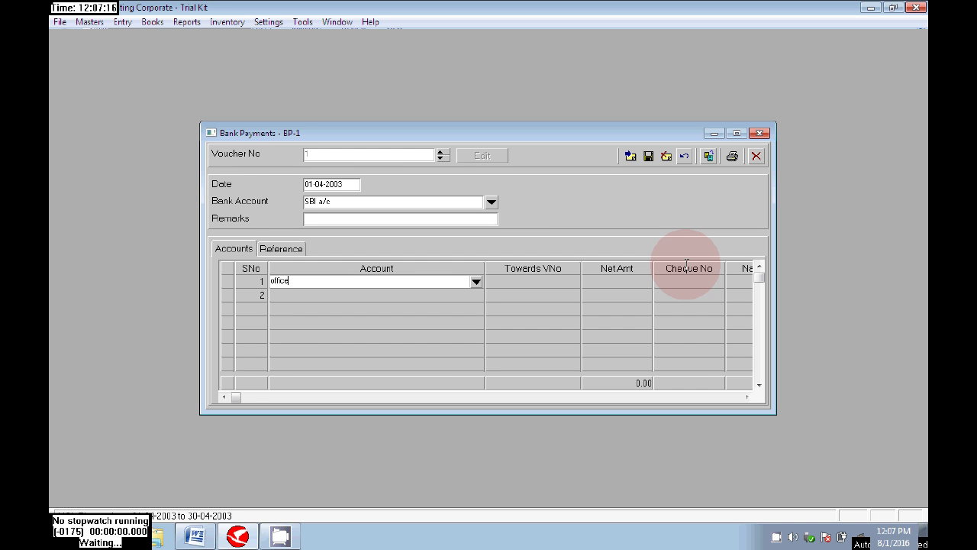
type(" rent")
key("Return")
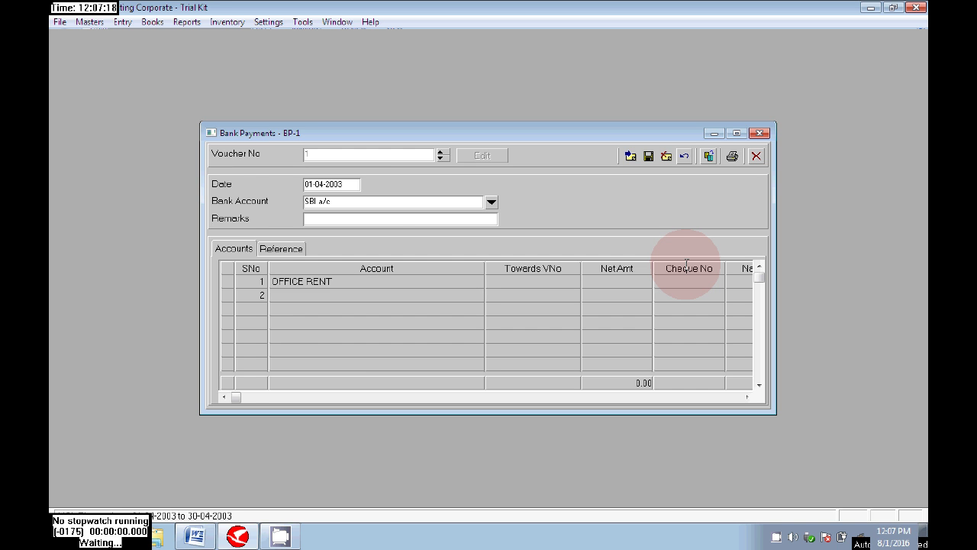
Enter a net amount of 1,500 for the OFFICE RENT row, save the payment and start a new one.
key("Return")
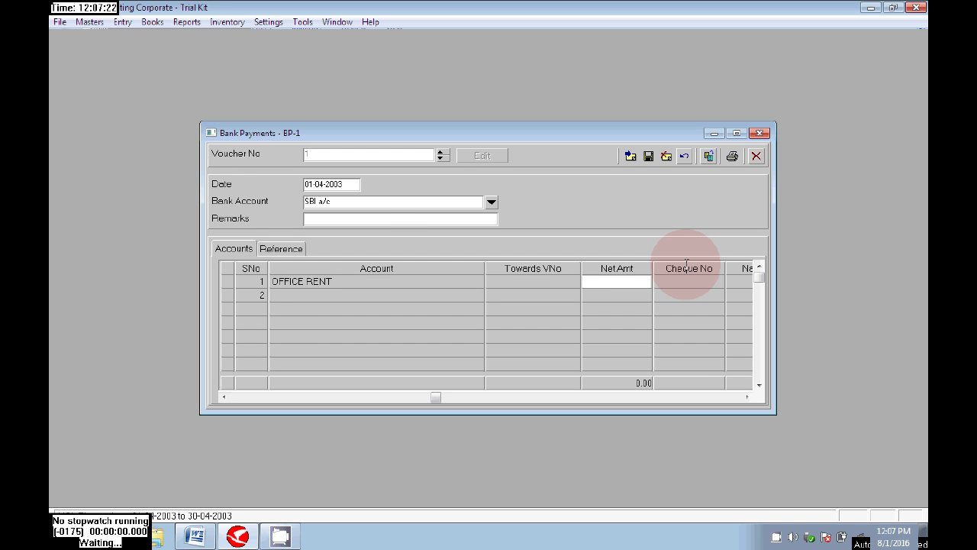
type("1500")
key("Return")
key("Return")
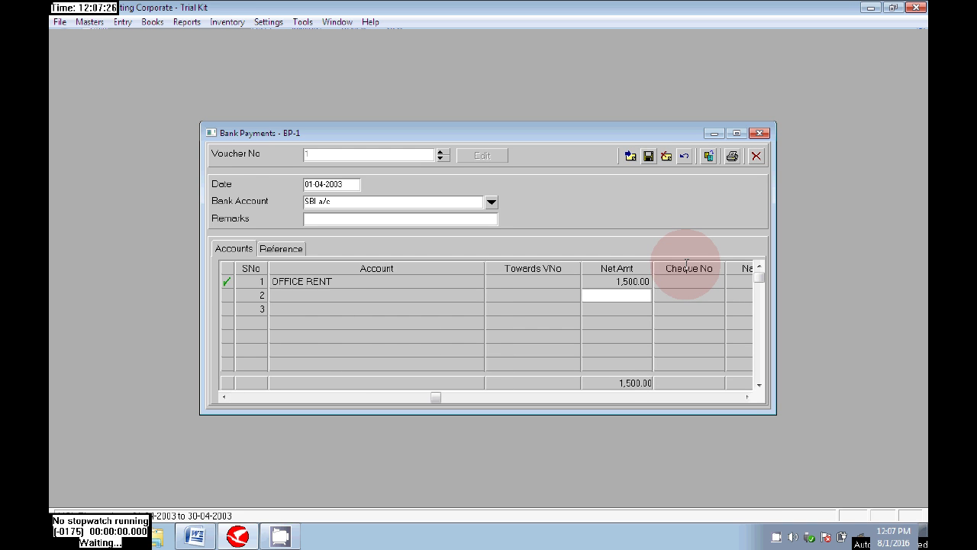
key("F2")
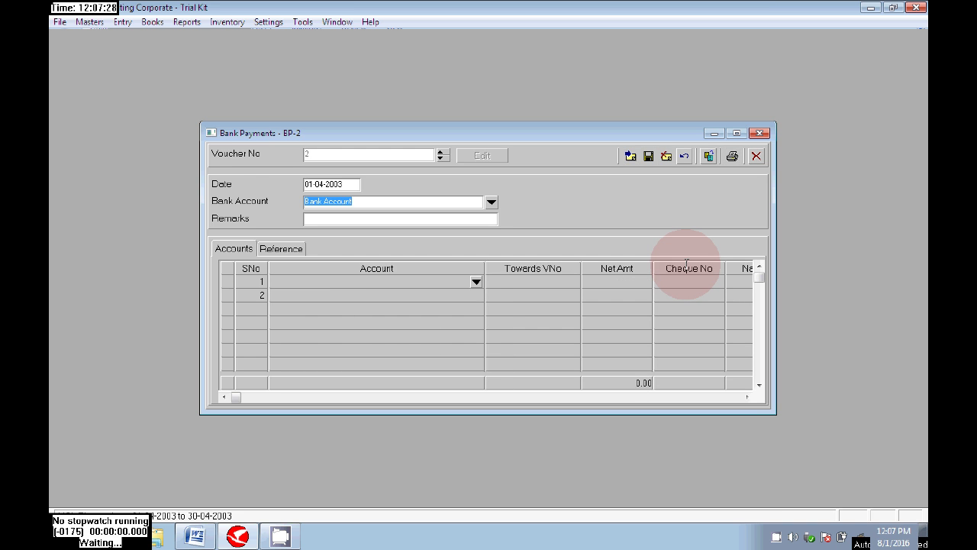
Choose SBI a/c as the payment's bank account and Electricity Bill as the first row's account.
type("sb")
key("Return")
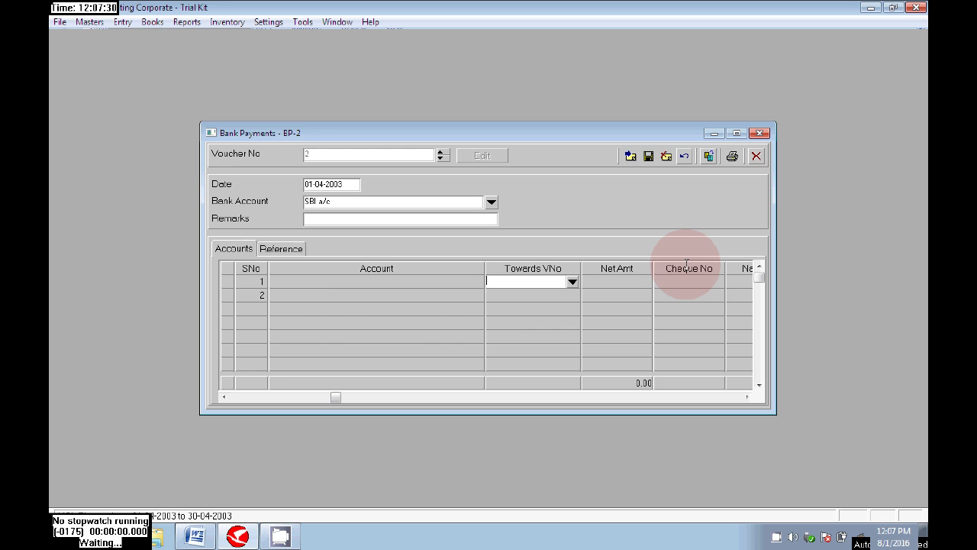
key("shift+Tab")
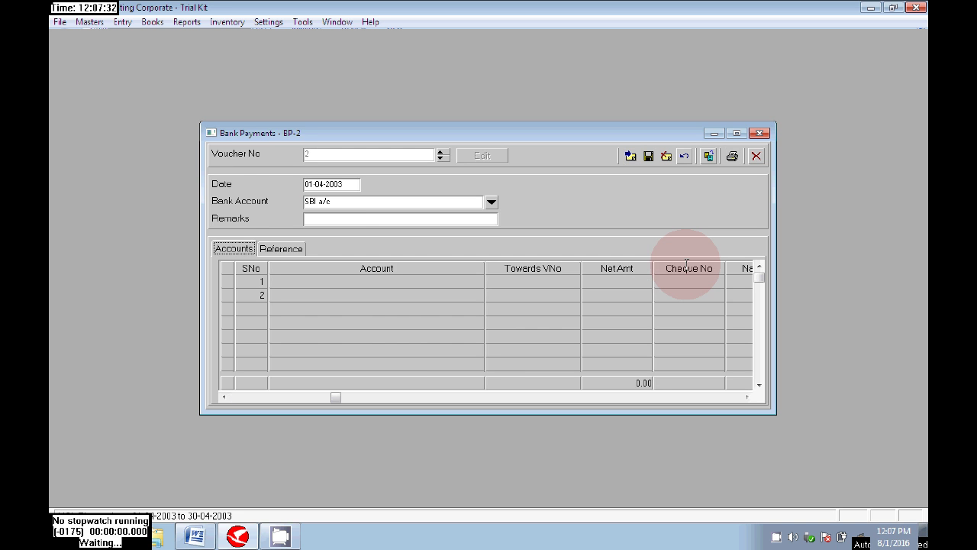
key("Tab")
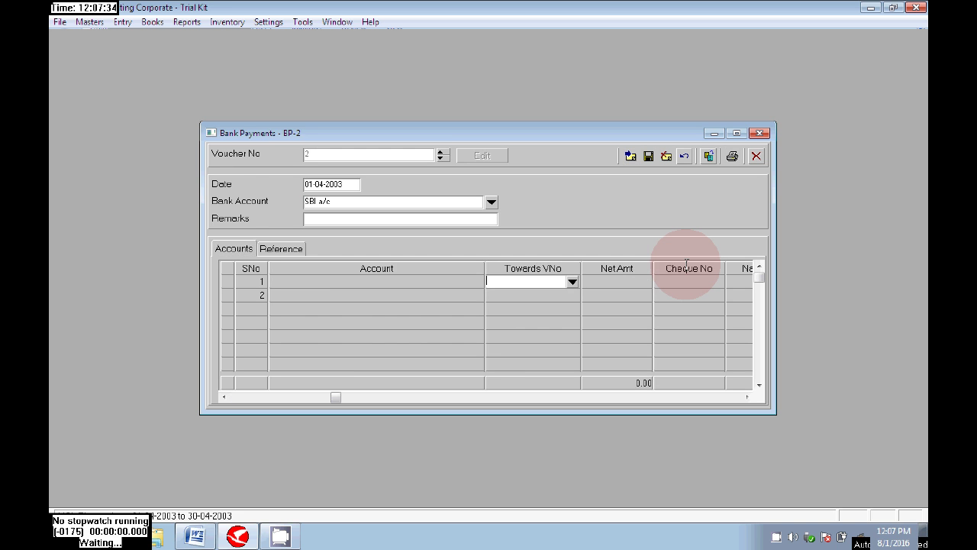
key("Left")
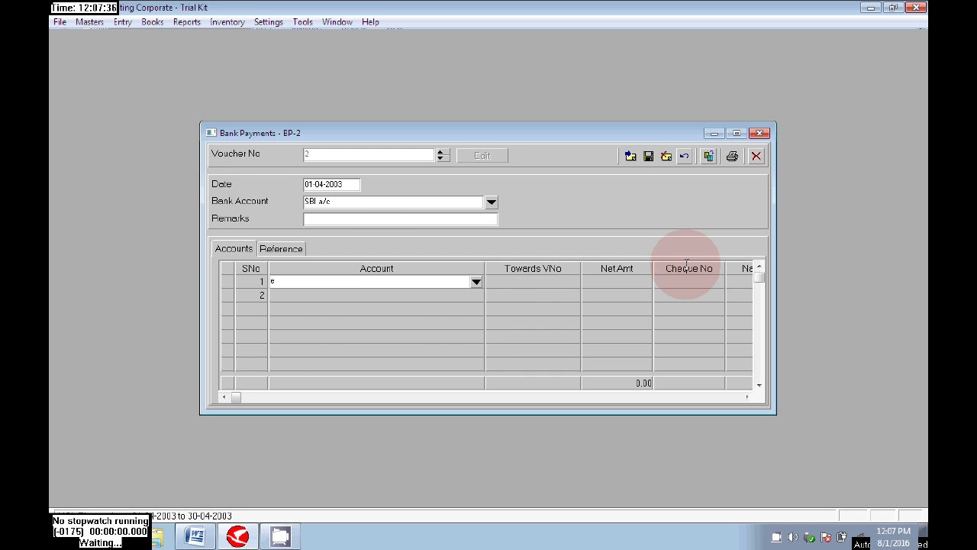
type("e")
left_click(475, 282)
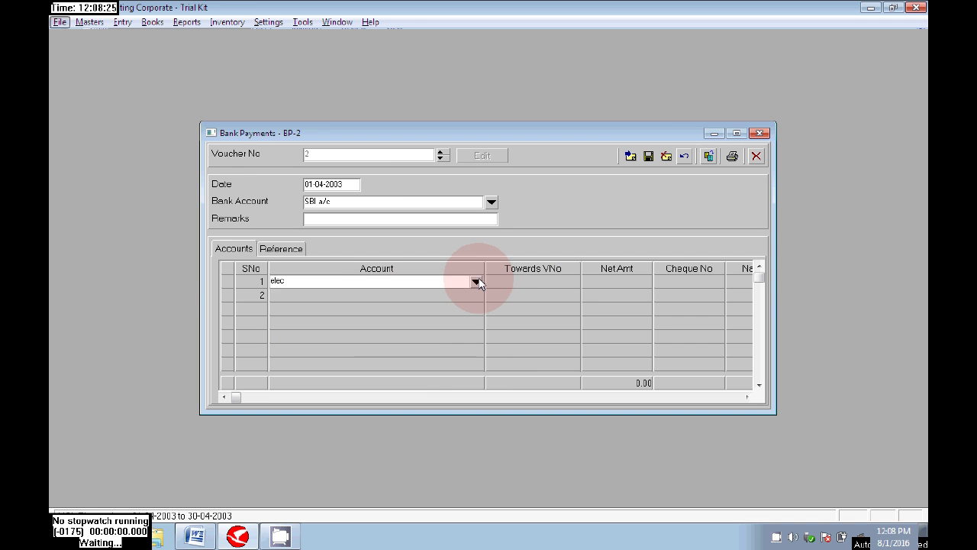
key("alt+f")
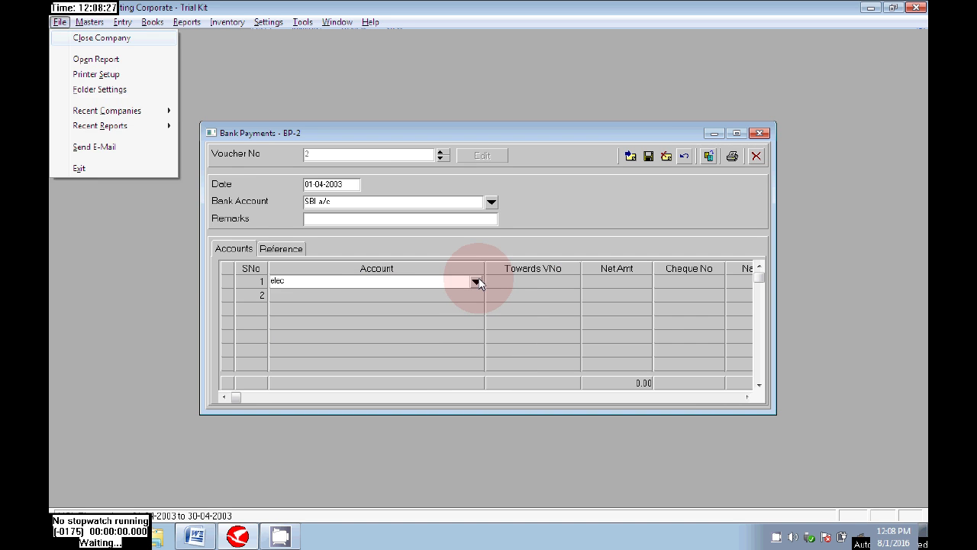
left_click(476, 282)
key("Return")
key("Return")
key("Return")
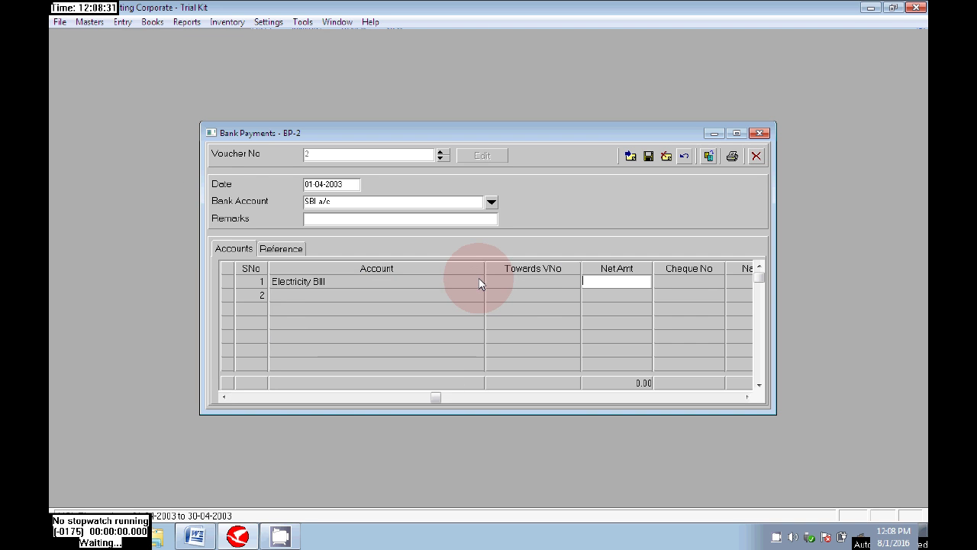
Enter a net amount of 1,000 for the Electricity Bill row and save the payment.
type("1000")
key("Return")
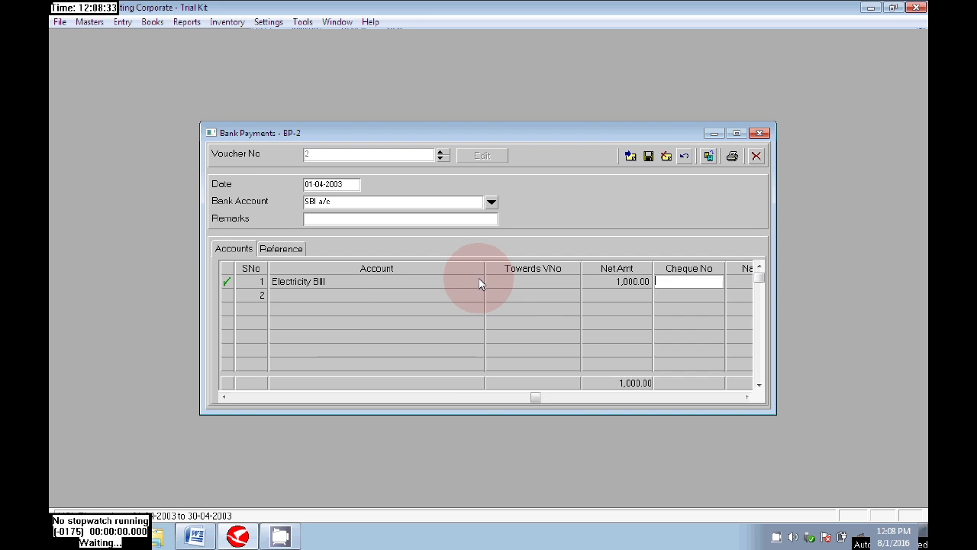
key("Return")
key("Return")
key("ctrl+s")
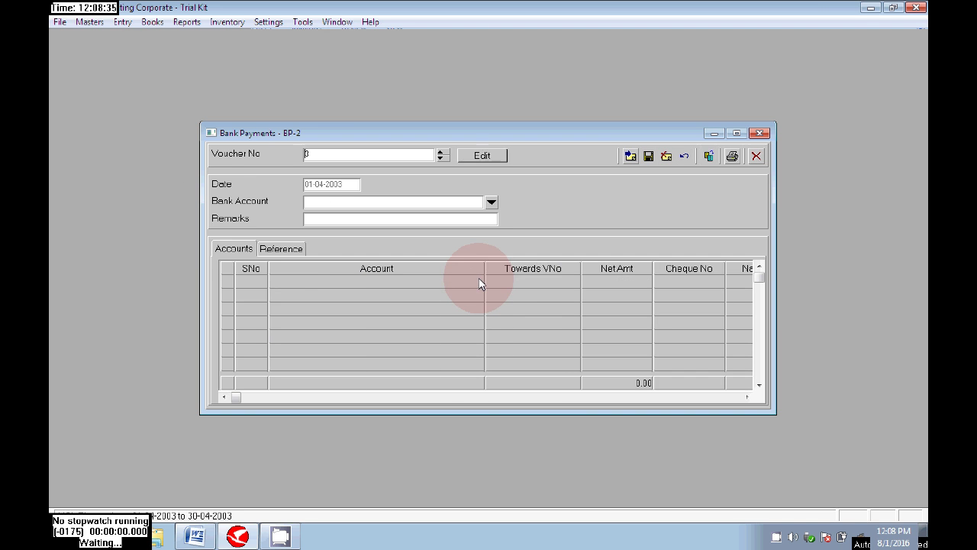
Start another bank payment dated 01-04-2003 from SBI a/c and choose the individual payee's account for the first row.
type("SBI a/c")
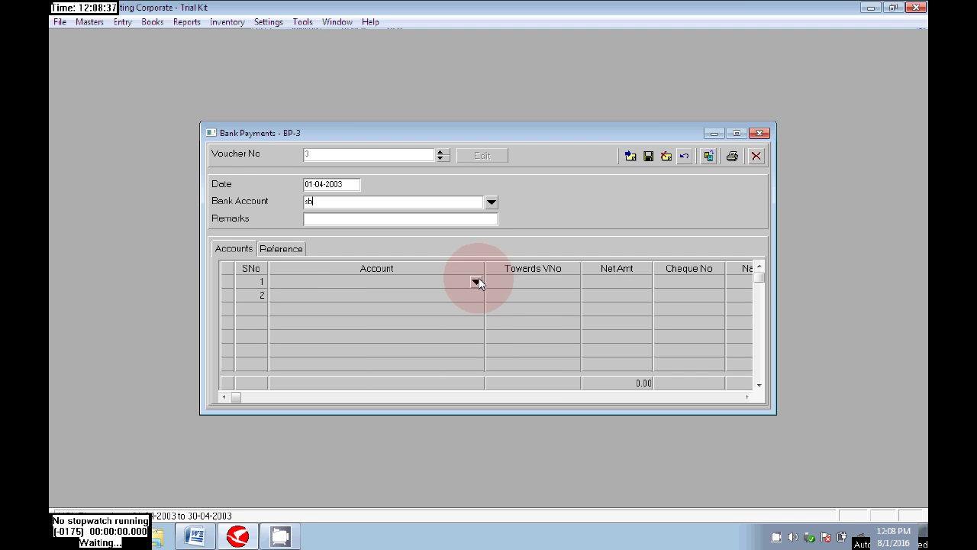
key("Return")
key("Return")
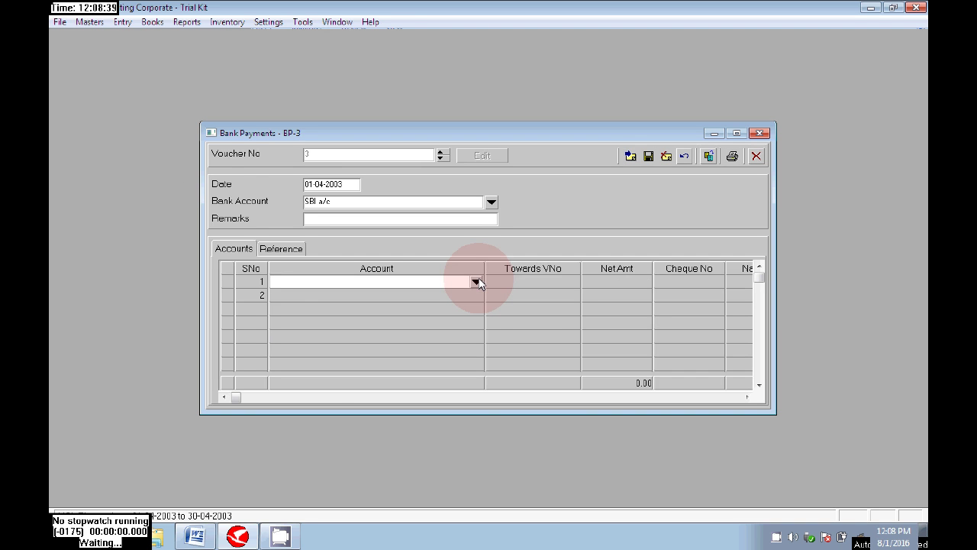
key("Return")
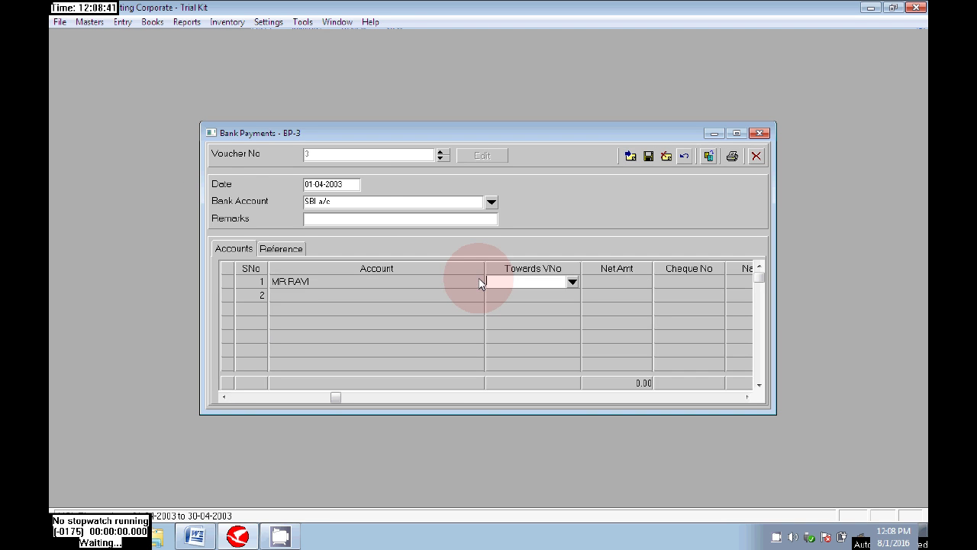
key("Return")
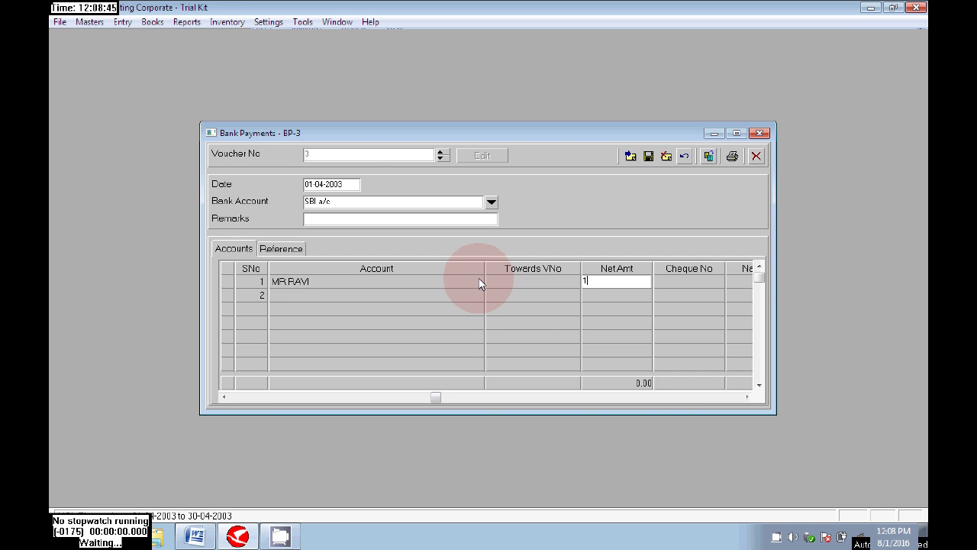
Enter a net amount of 1,500 for the payee's row and save the payment.
type("1,500")
key("Return")
key("Return")
key("Return")
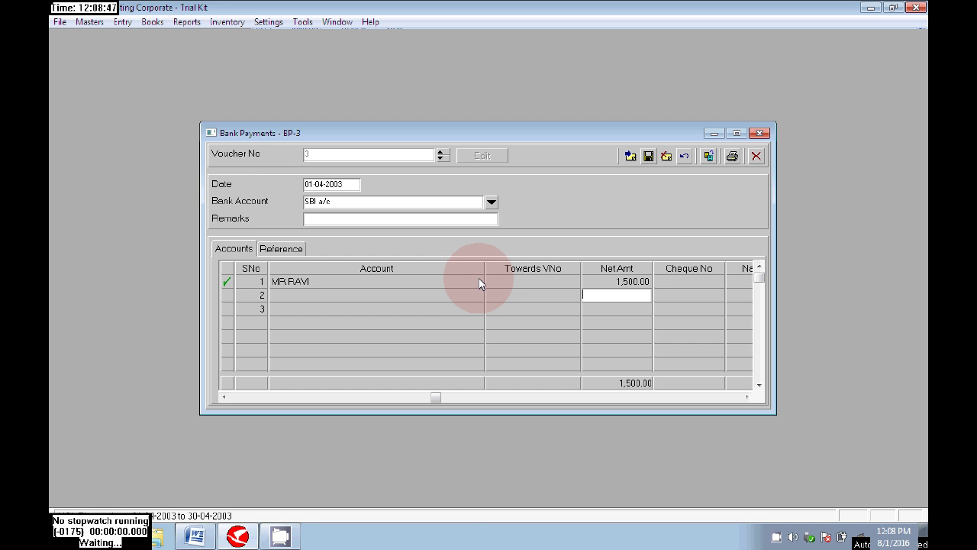
key("ctrl+s")
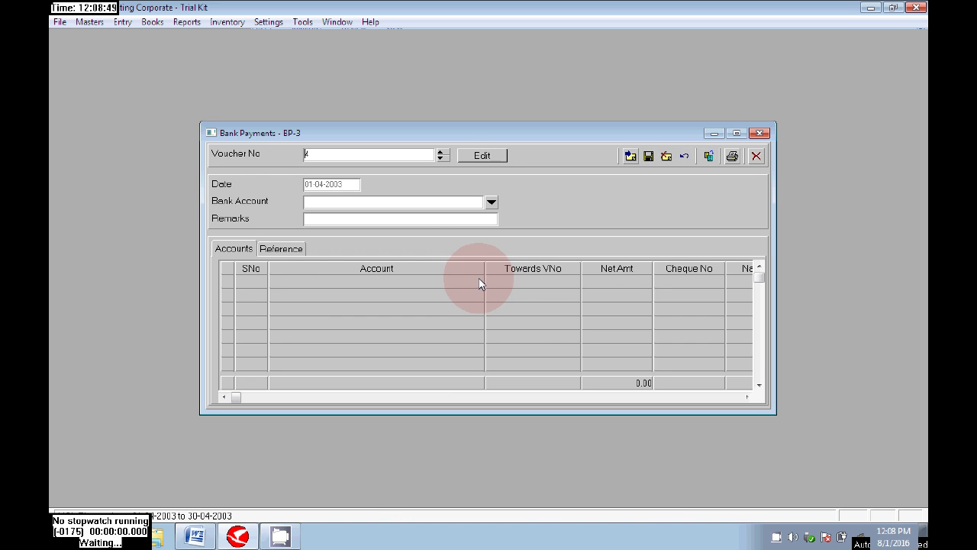
Highlight the whole numbered list of cheque transactions in the Word document, and return to the accounting program.
key("alt+Tab")
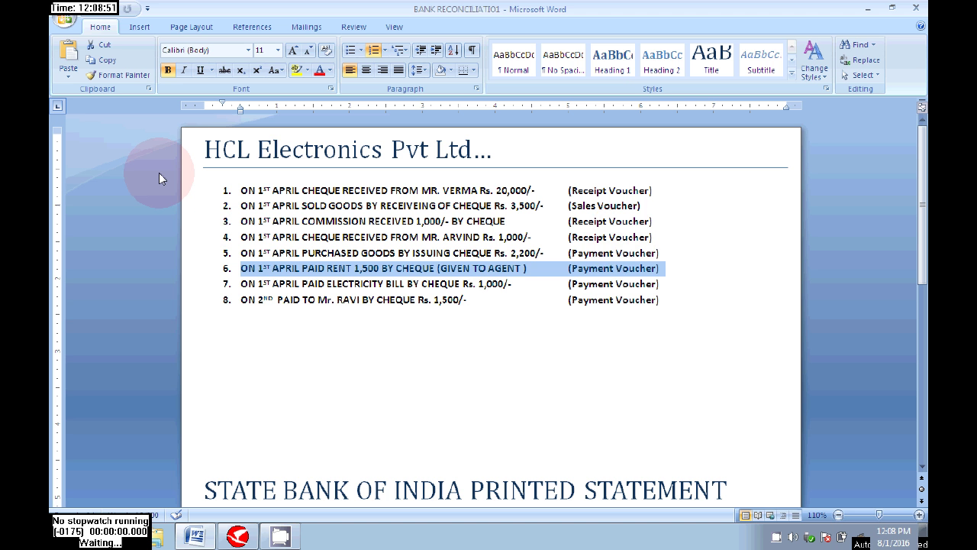
left_click_drag(234, 185, 853, 349)
key("alt+Tab")
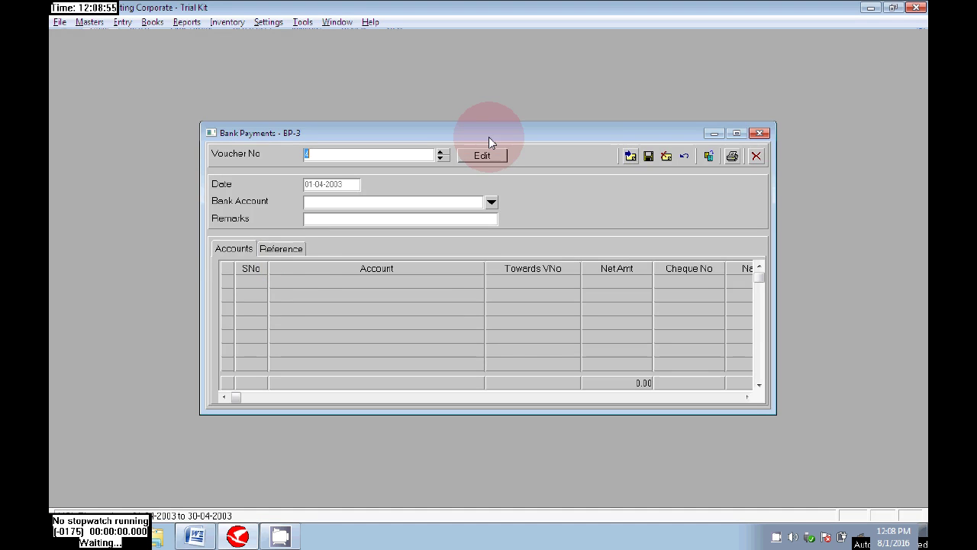
Close the bank payments and generate the Summary Day Book of SBI a/c for the entire period, 01-04-2003 to 30-04-2003.
left_click(759, 134)
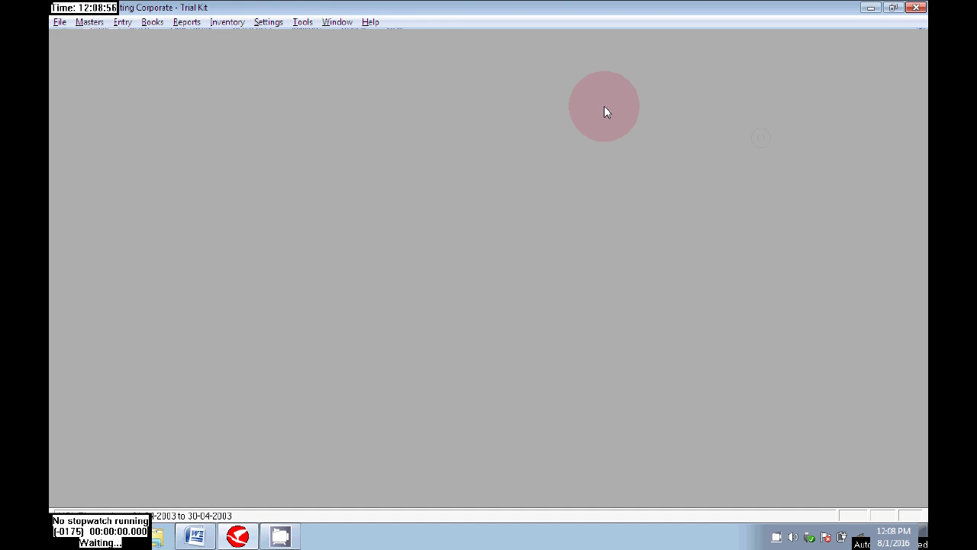
left_click(151, 23)
mouse_move(204, 127)
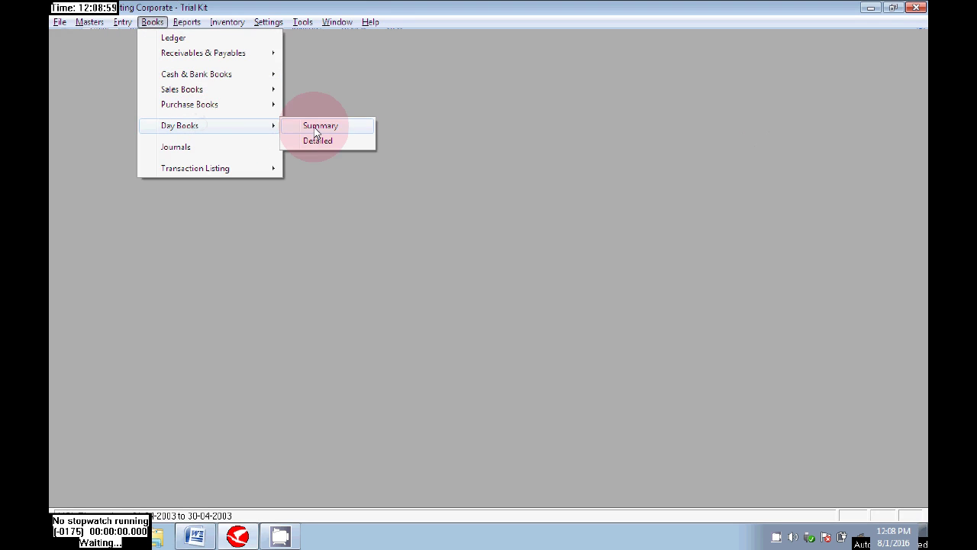
left_click(321, 125)
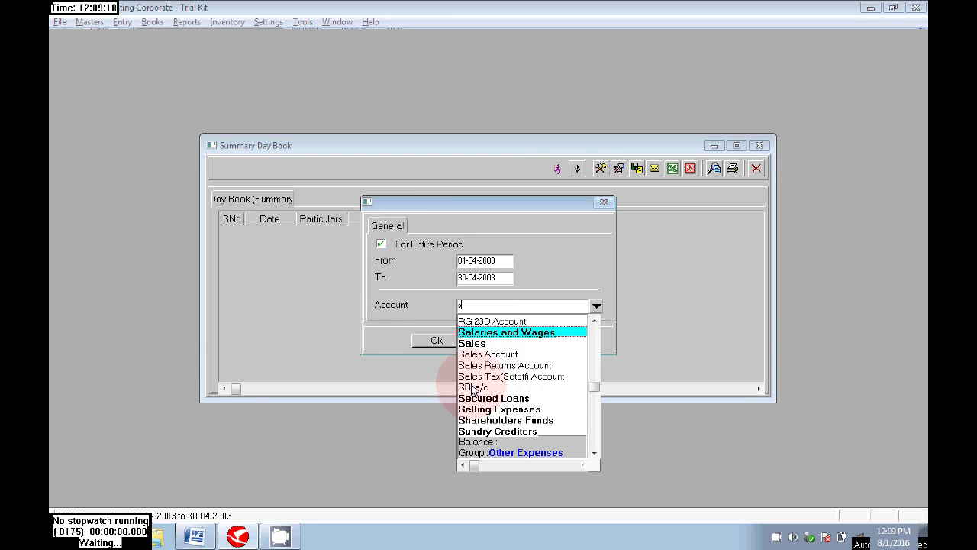
left_click(477, 388)
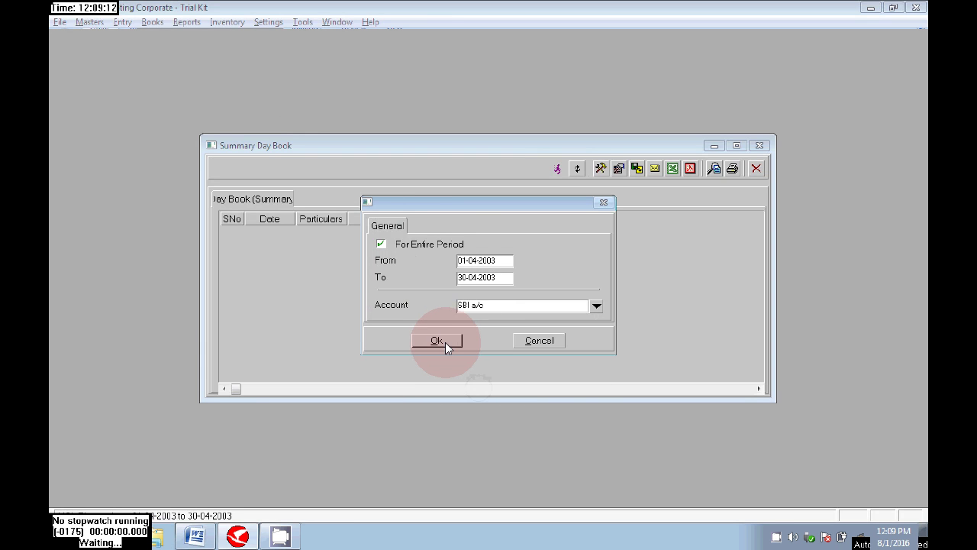
left_click(436, 341)
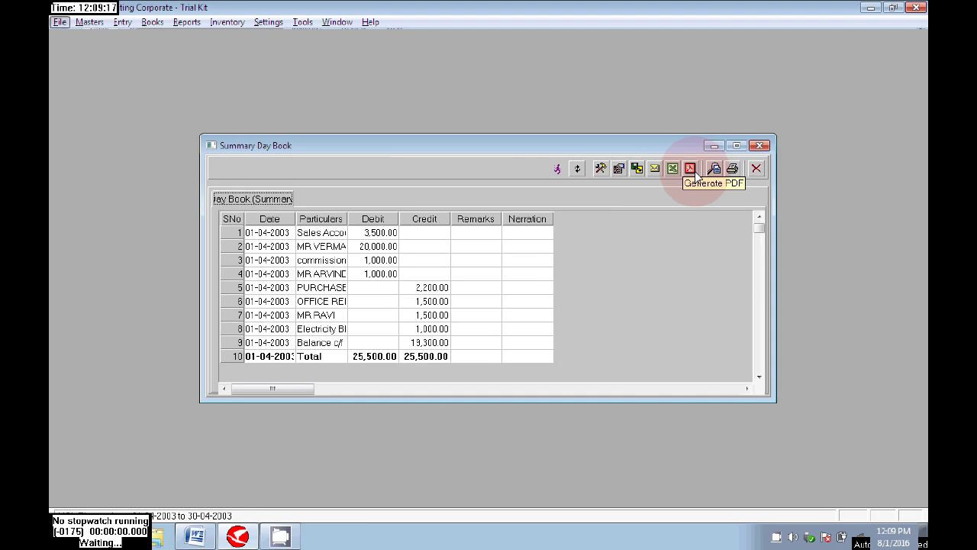
Maximize the Summary Day Book, examine its debit and credit entries, and close the report.
left_click(737, 146)
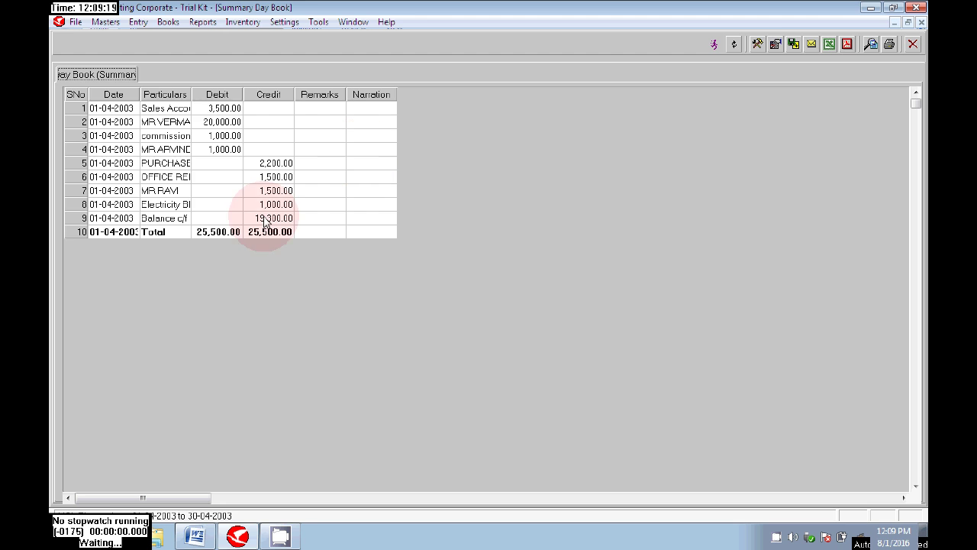
left_click(136, 149)
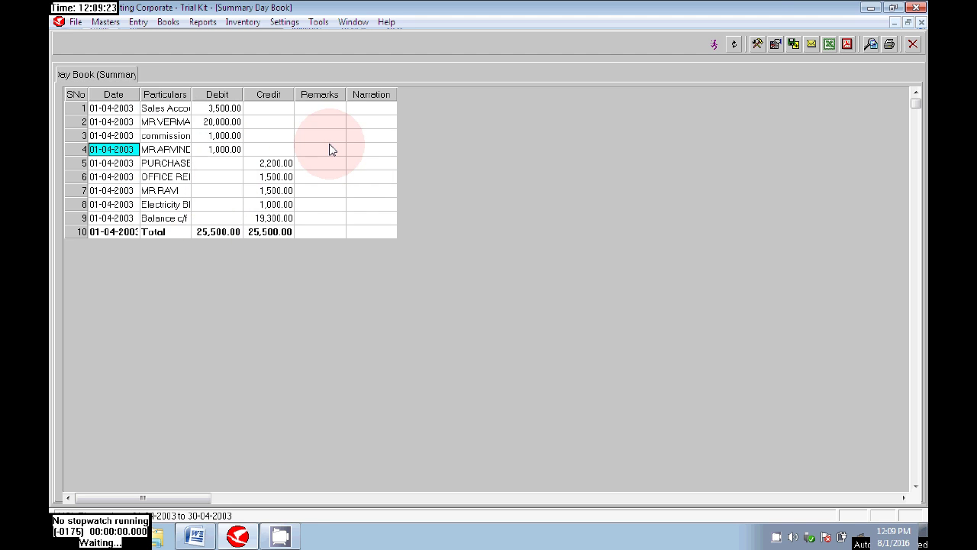
left_click(913, 44)
Switch to the Word document and review the State Bank of India printed statement below the transaction list.
key("alt+Tab")
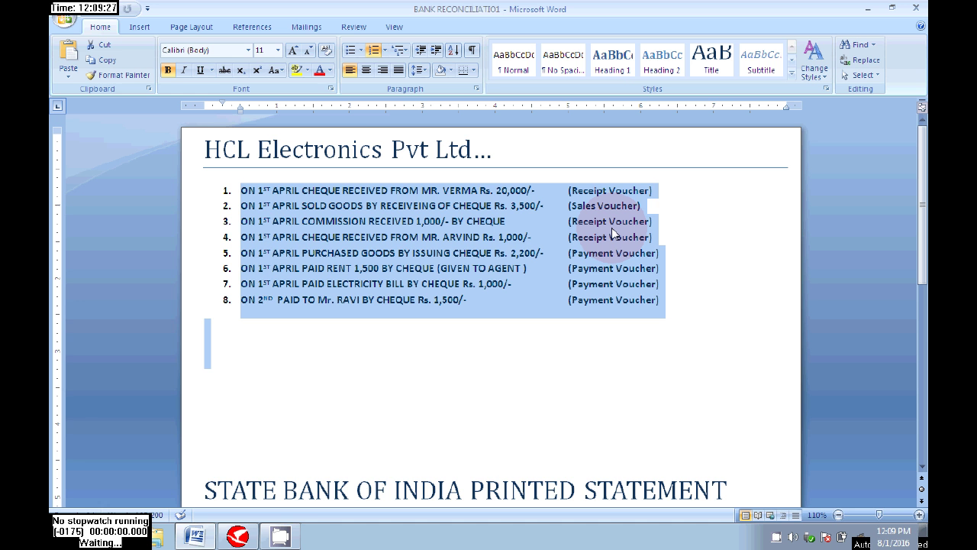
scroll(611, 228, "down", 6)
left_click(265, 126)
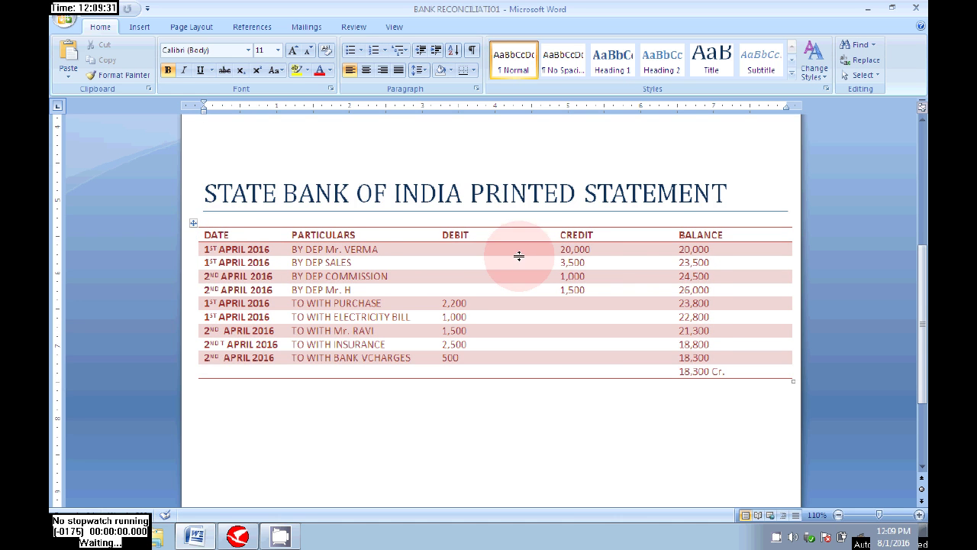
scroll(519, 254, "down", 1)
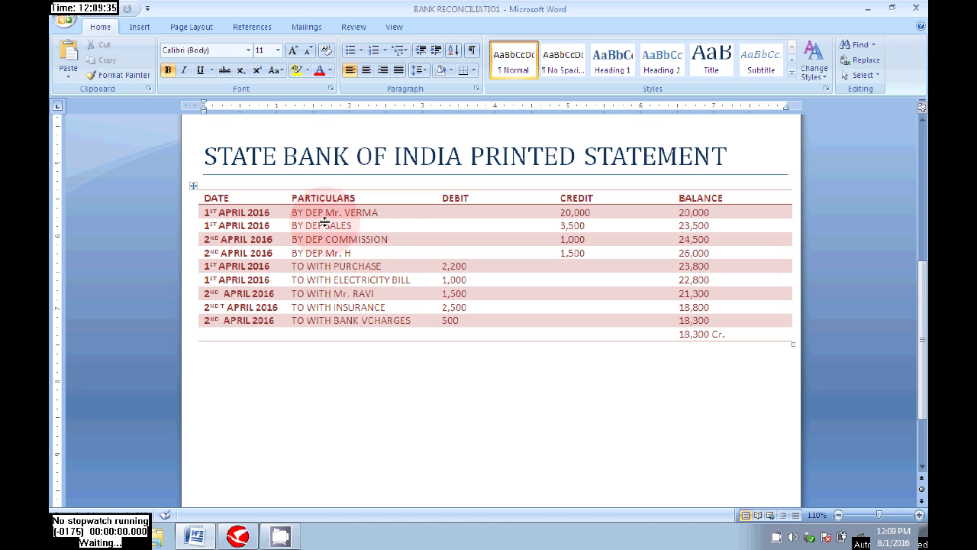
scroll(359, 211, "up", 6)
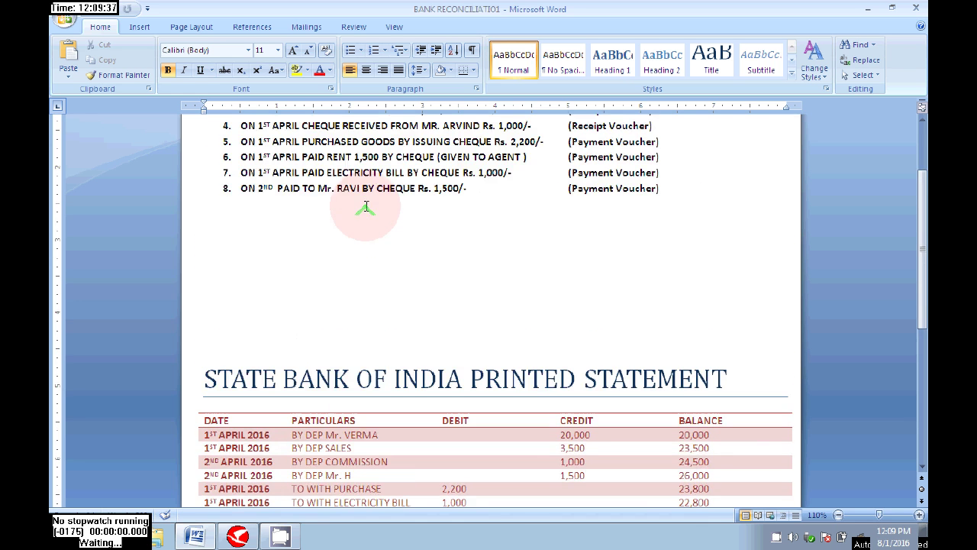
key("alt+Tab")
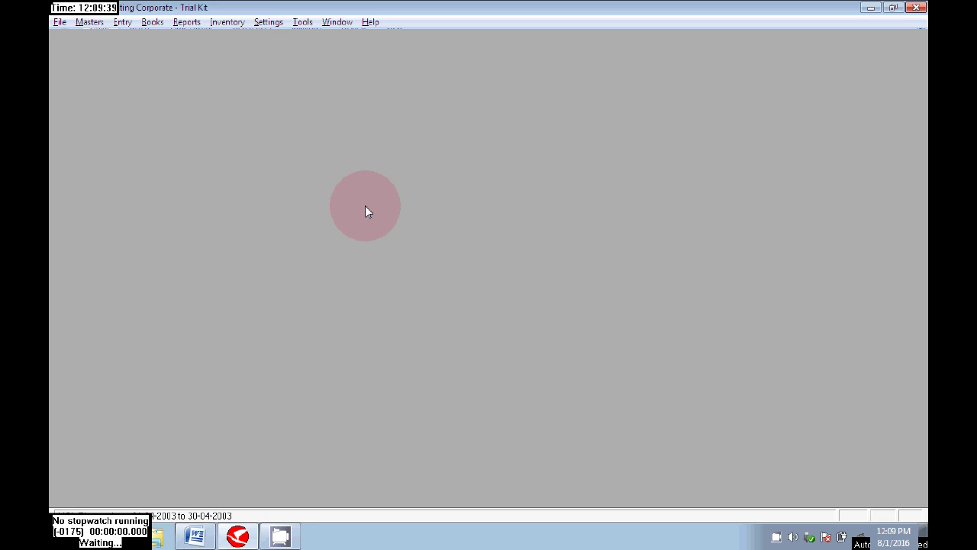
left_click(123, 25)
mouse_move(175, 52)
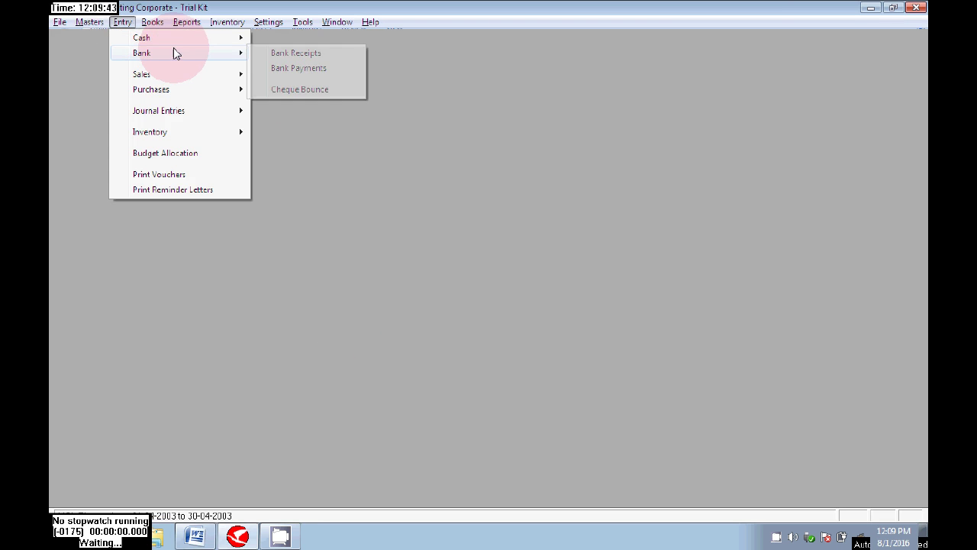
In the Word document, remove the blank space between the transaction list and the State Bank of India statement, and compare the two.
key("alt+Tab")
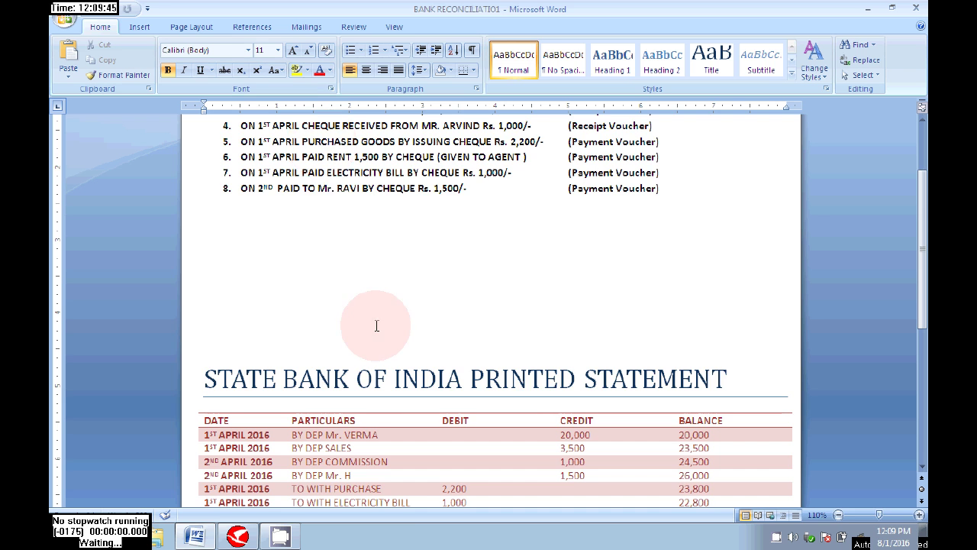
scroll(377, 313, "down", 2)
scroll(377, 313, "down", 1)
scroll(323, 255, "up", 3)
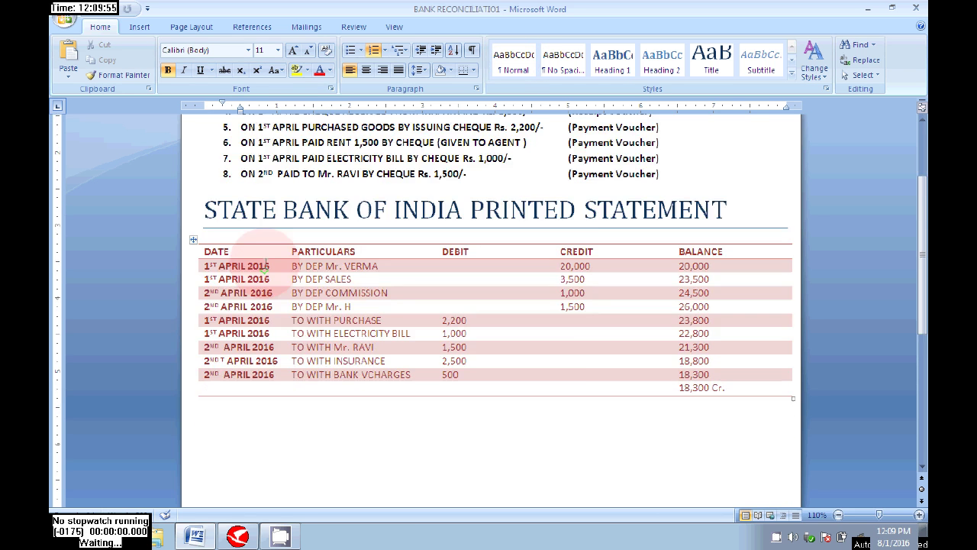
scroll(343, 245, "up", 3)
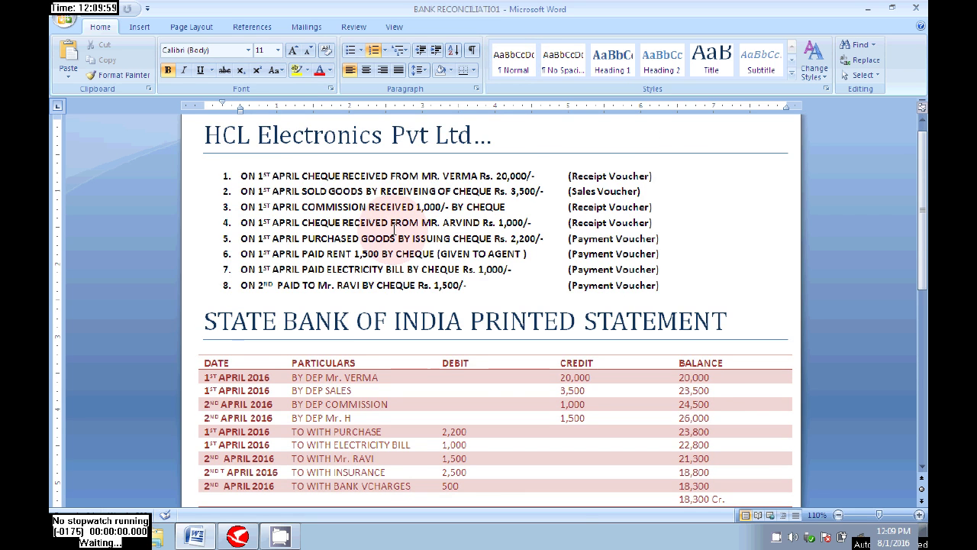
scroll(393, 229, "down", 3)
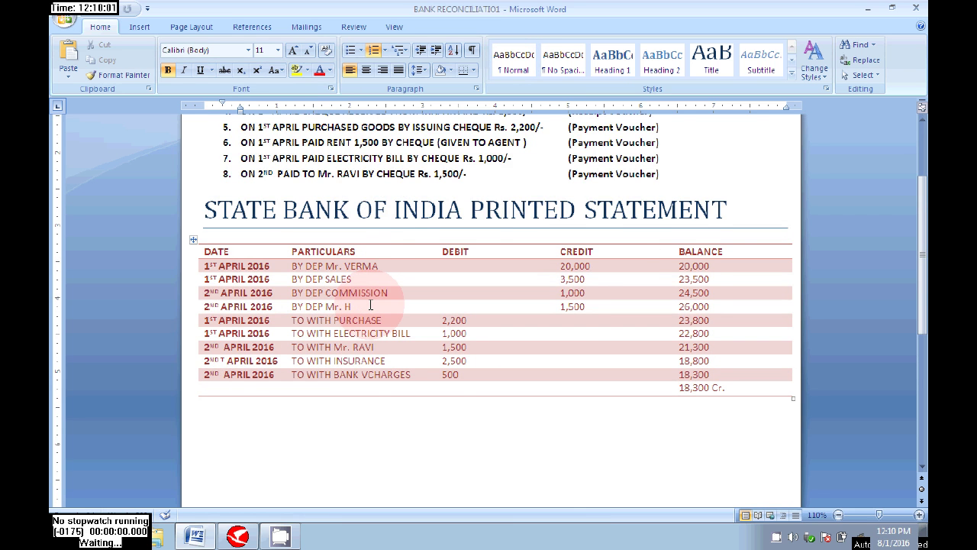
scroll(371, 306, "up", 2)
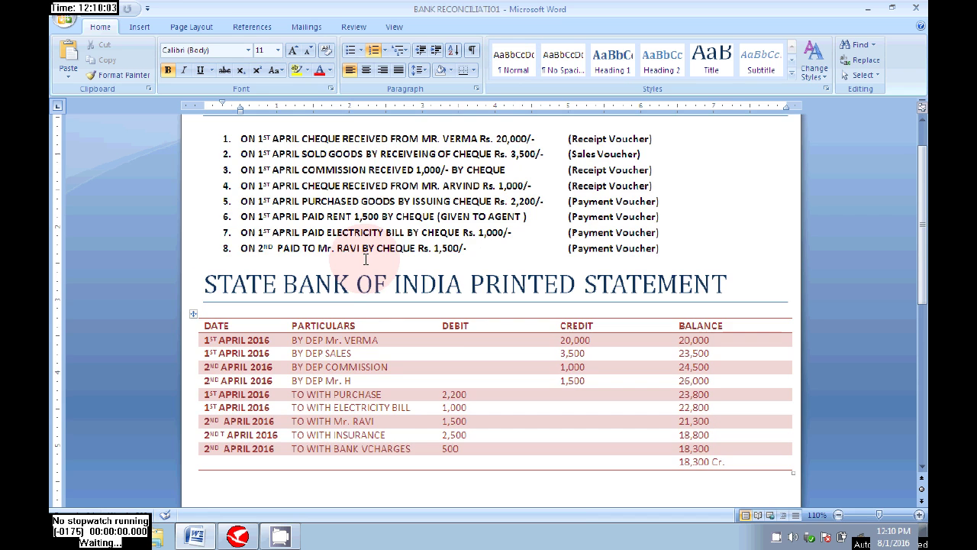
Switch to Wings Accounting and open the Bank Reconciliation for the entire period, showing only un-cleared vouchers in the Default report type.
scroll(366, 259, "down", 4)
key("alt+Tab")
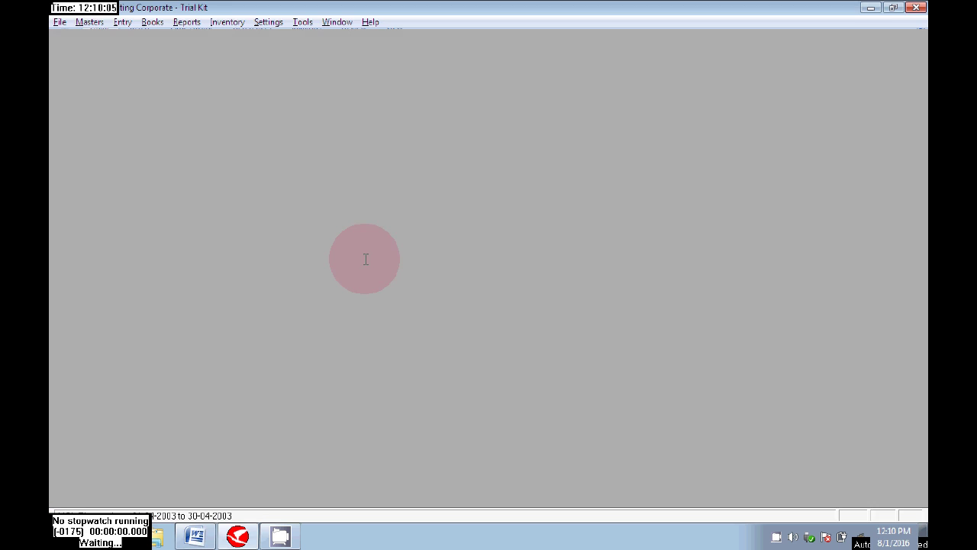
left_click(150, 23)
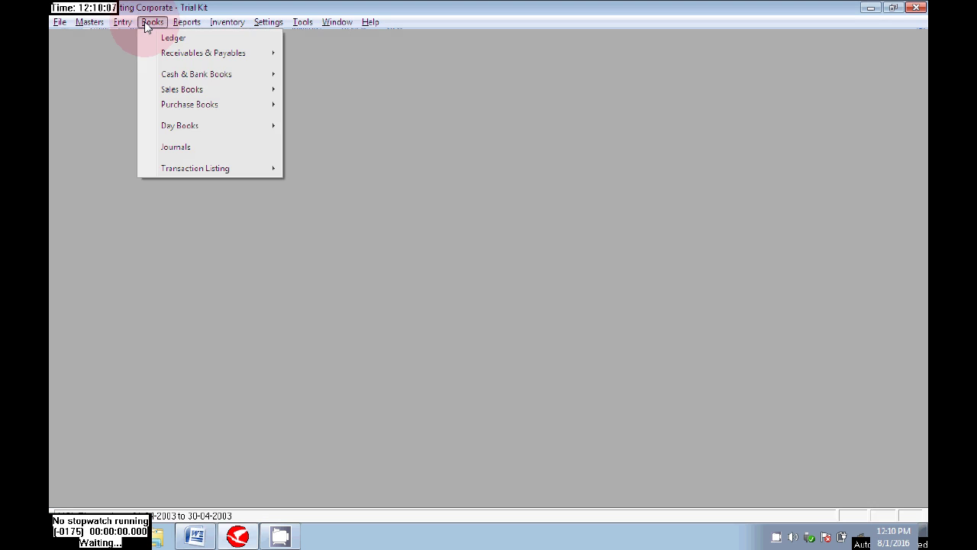
left_click(186, 40)
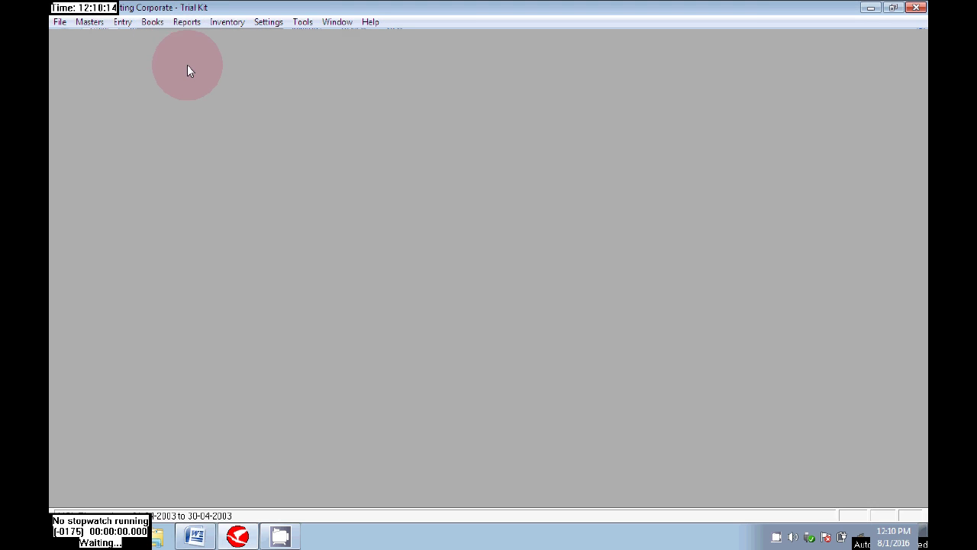
left_click(155, 25)
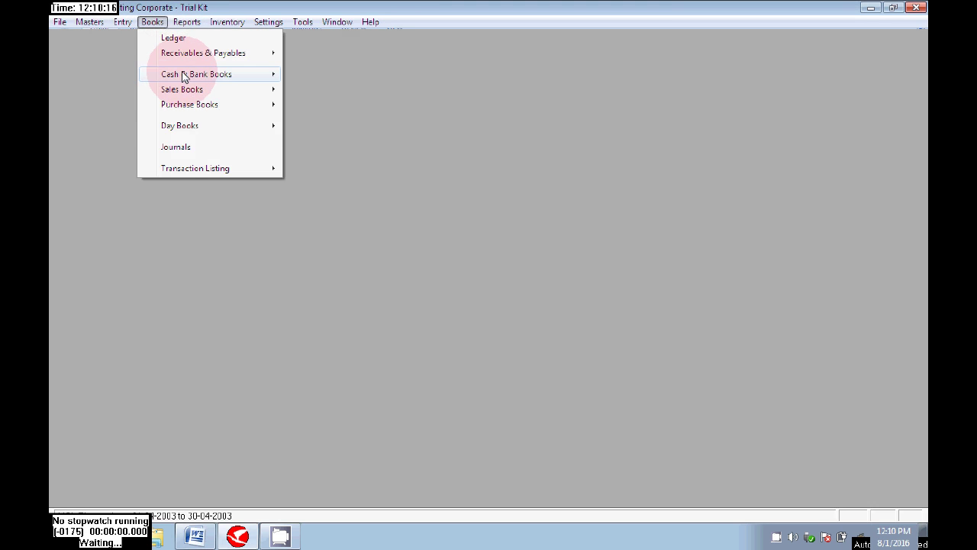
mouse_move(248, 77)
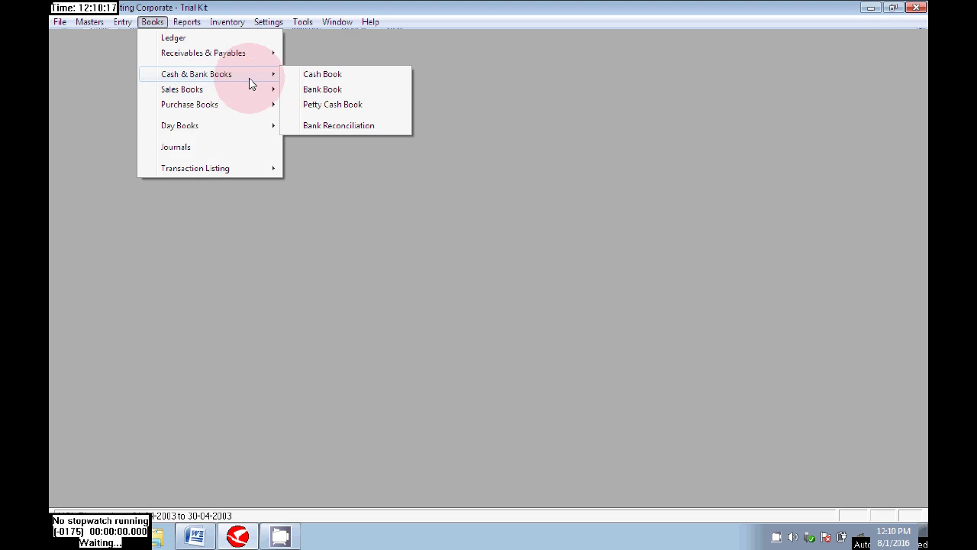
left_click(358, 126)
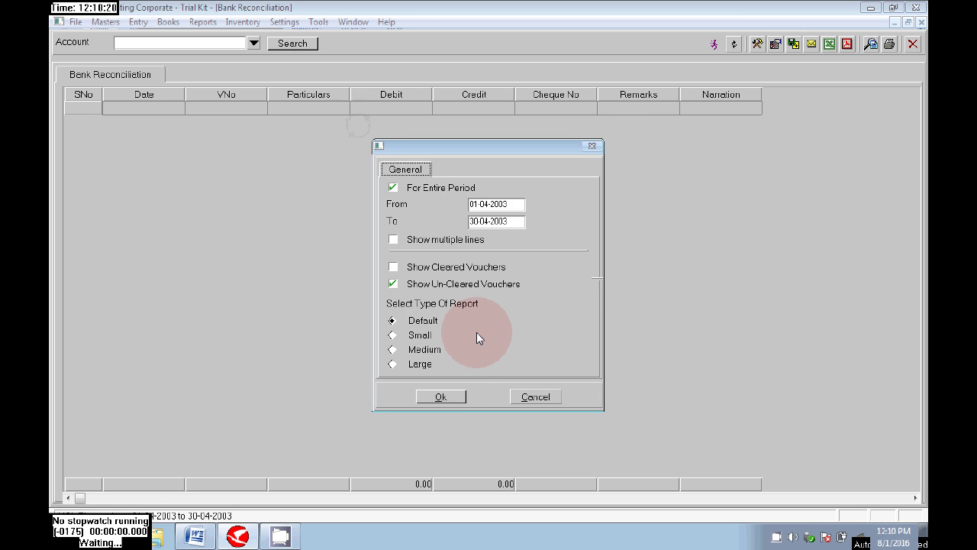
left_click(453, 395)
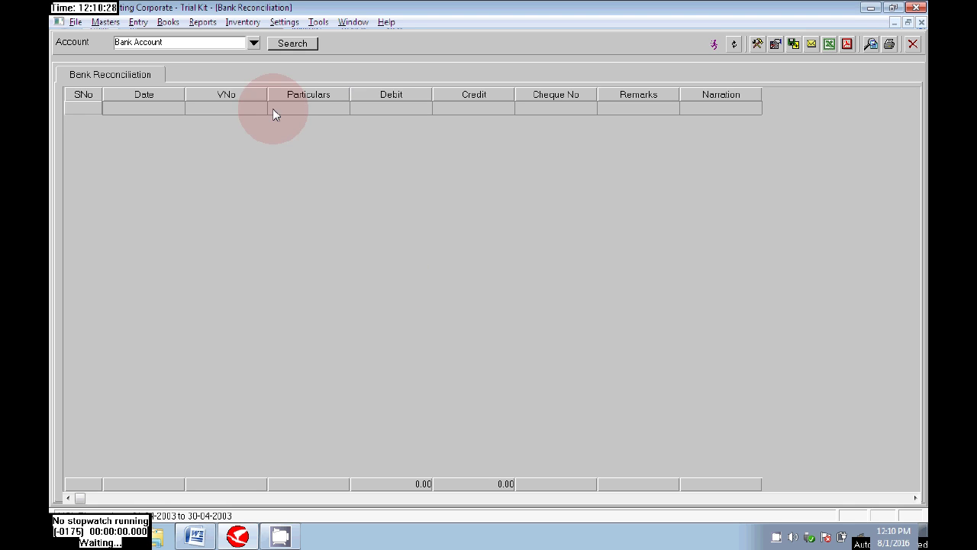
List the un-cleared vouchers of SBI a/c in the Bank Reconciliation.
left_click(254, 43)
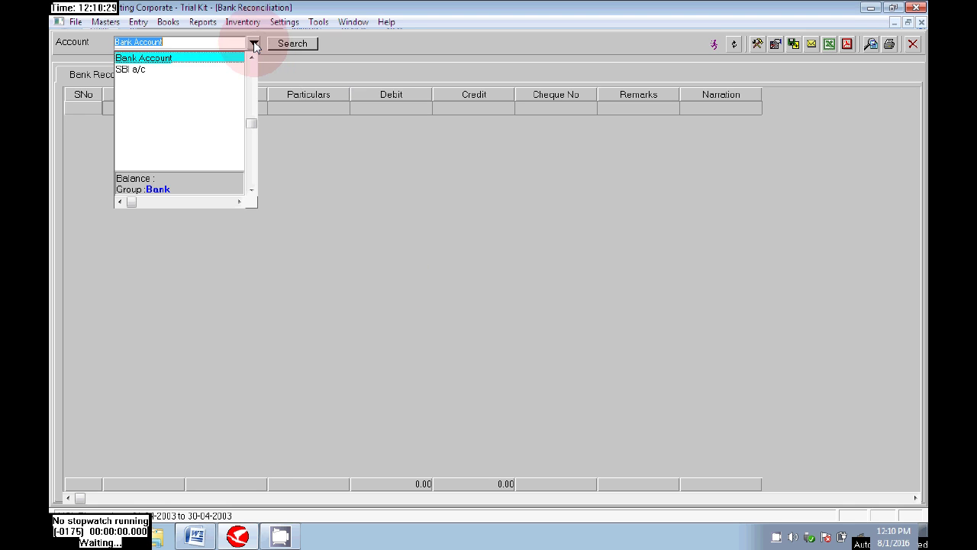
left_click(134, 70)
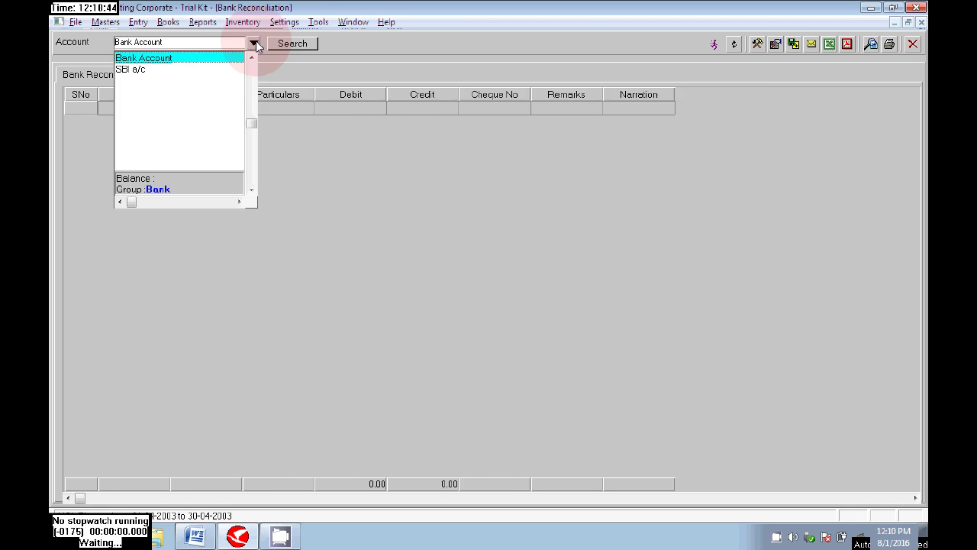
left_click(131, 73)
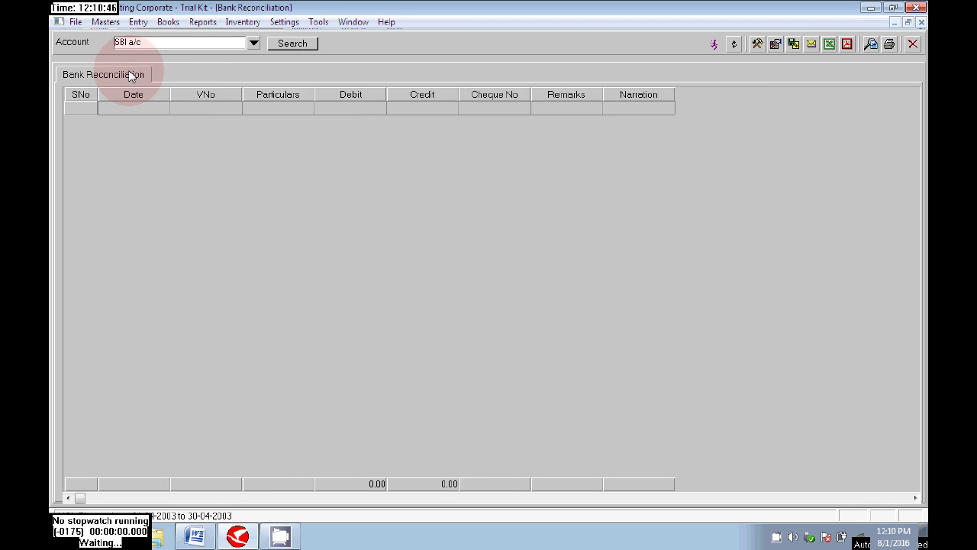
left_click(293, 44)
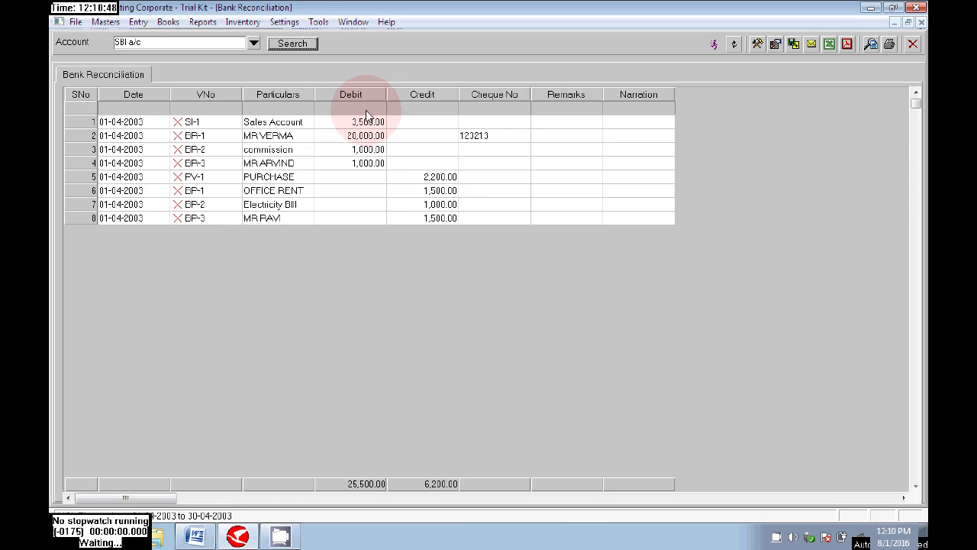
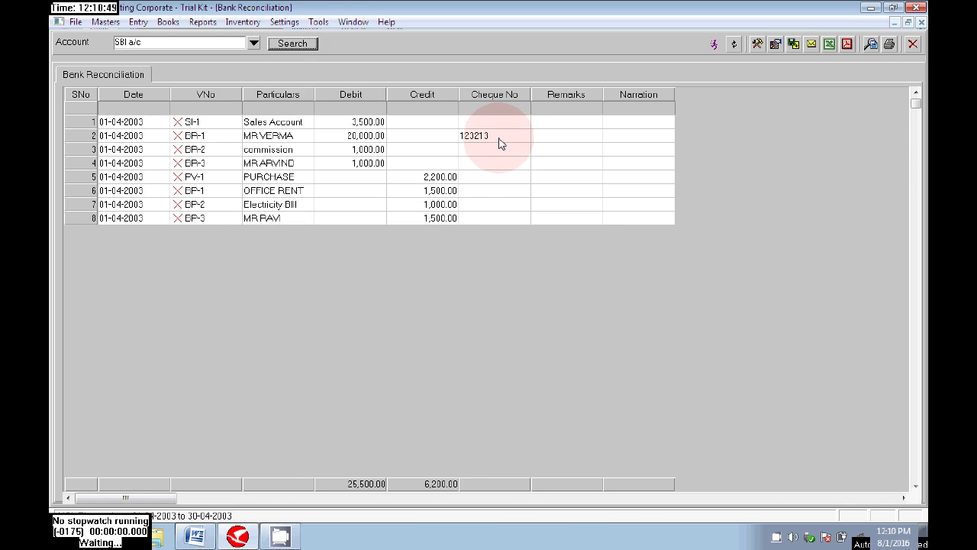
Compare the Sales Account entry in the Bank Reconciliation with the sales deposit in the Word document's State Bank of India statement.
left_click(281, 126)
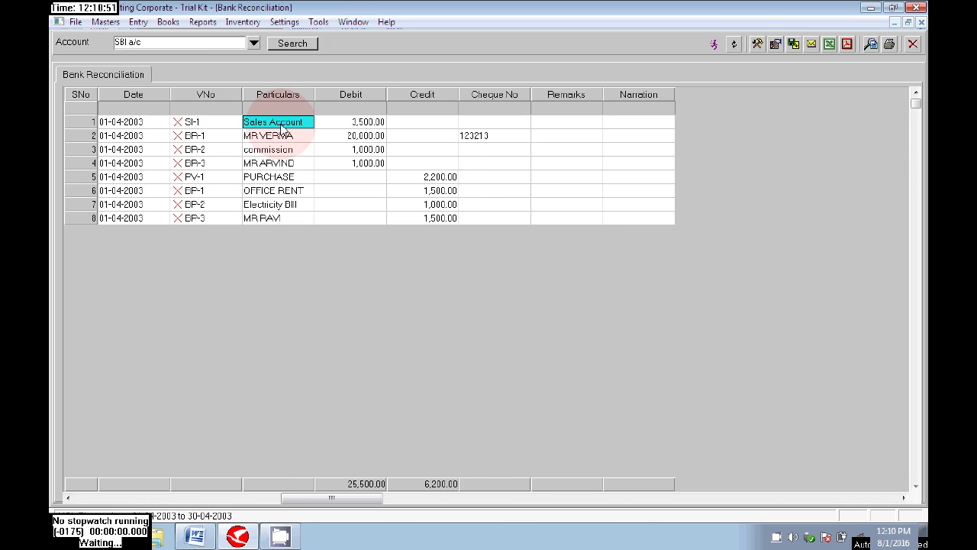
key("alt+Tab")
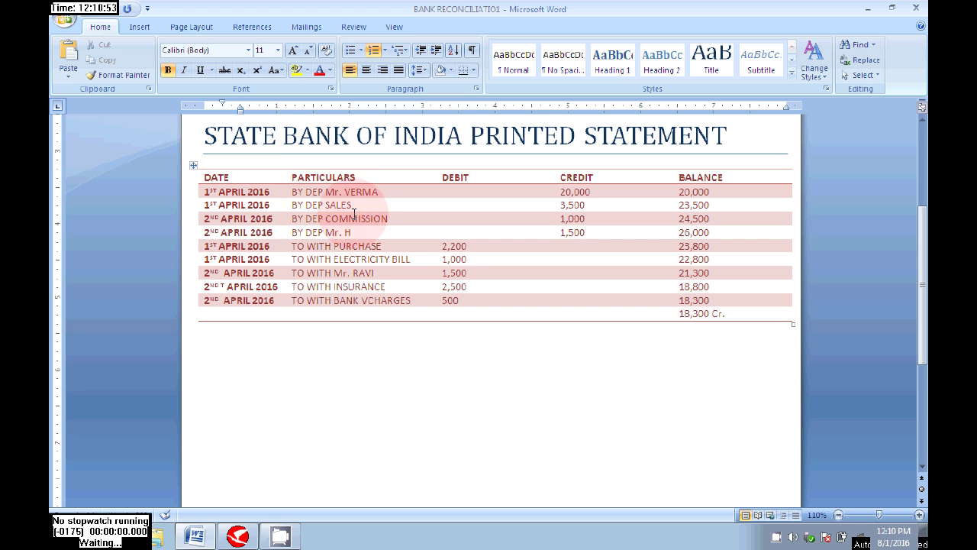
scroll(347, 195, "up", 1)
left_click_drag(362, 231, 291, 241)
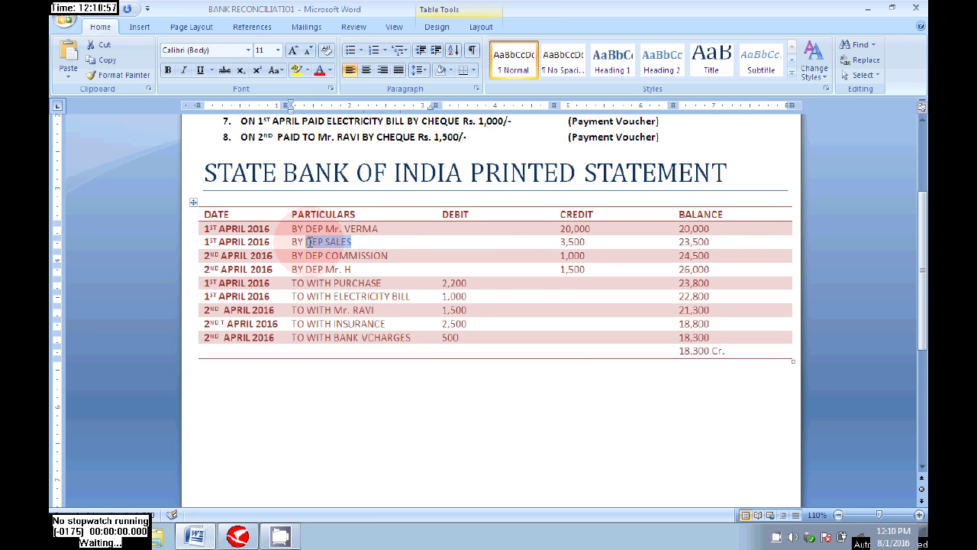
key("alt+Tab")
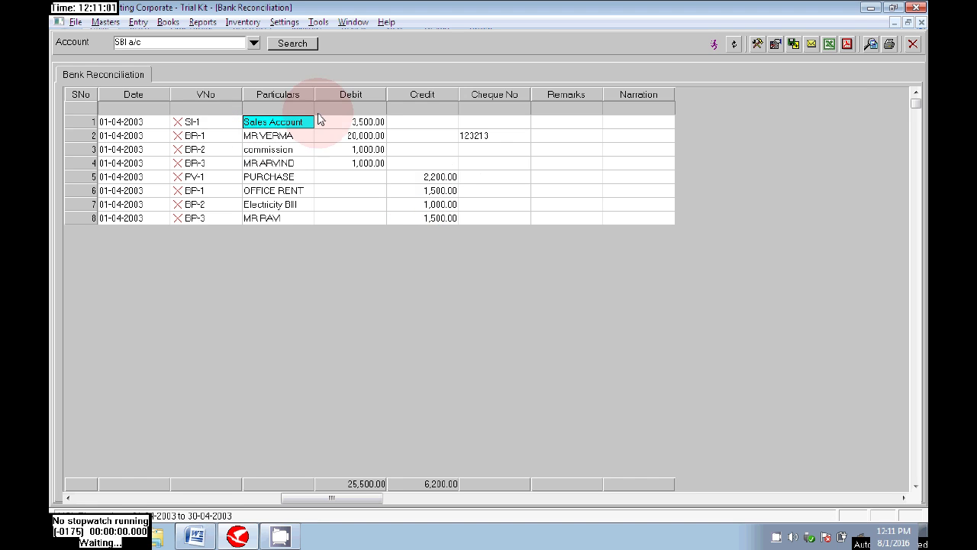
right_click(492, 125)
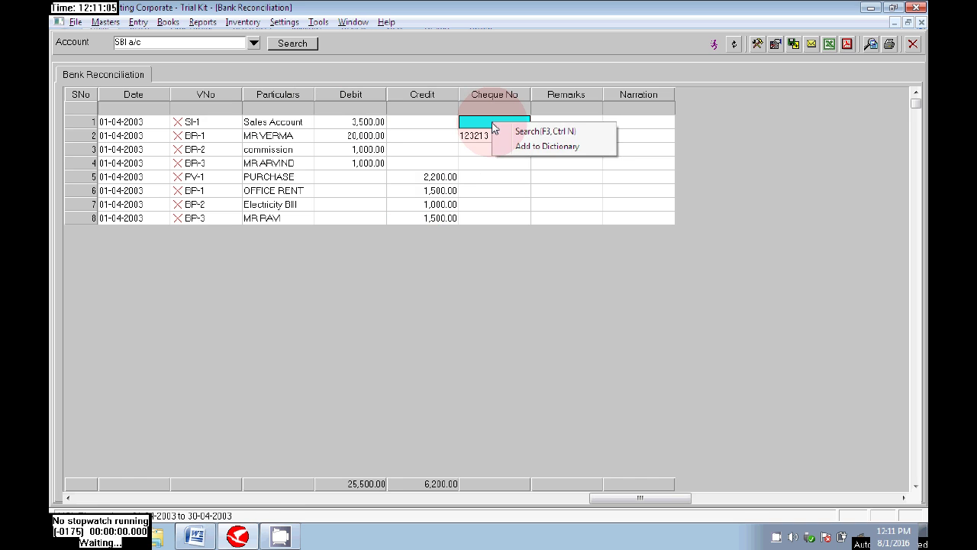
left_click(262, 294)
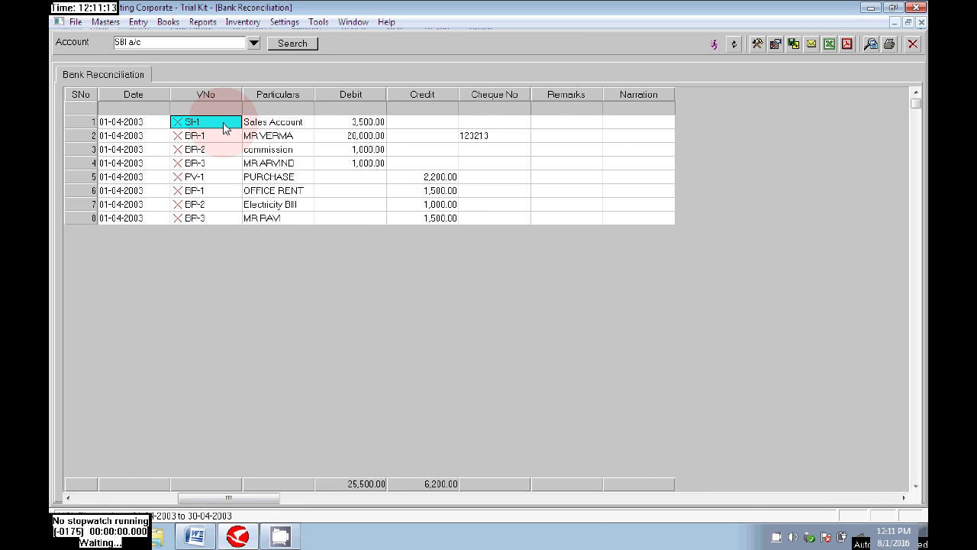
key("alt+Tab")
left_click_drag(359, 242, 277, 242)
key("alt+Tab")
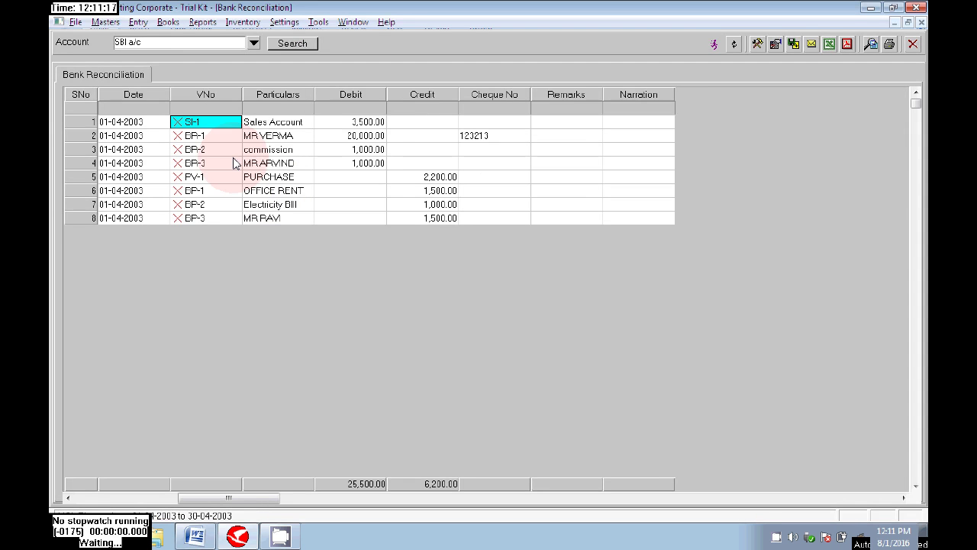
Mark the Sales Account voucher SI-1 as cleared with the clearing date 01-04-2003.
right_click(213, 122)
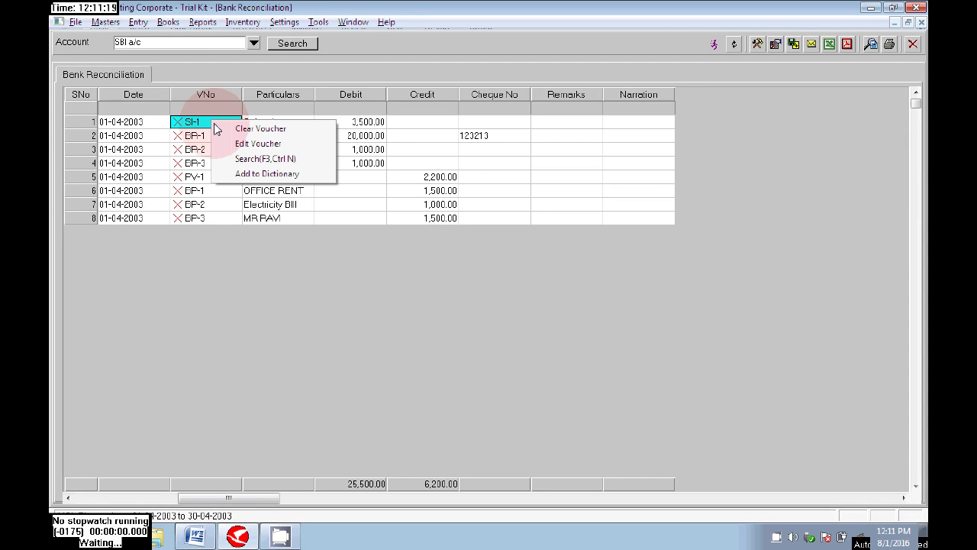
left_click(259, 130)
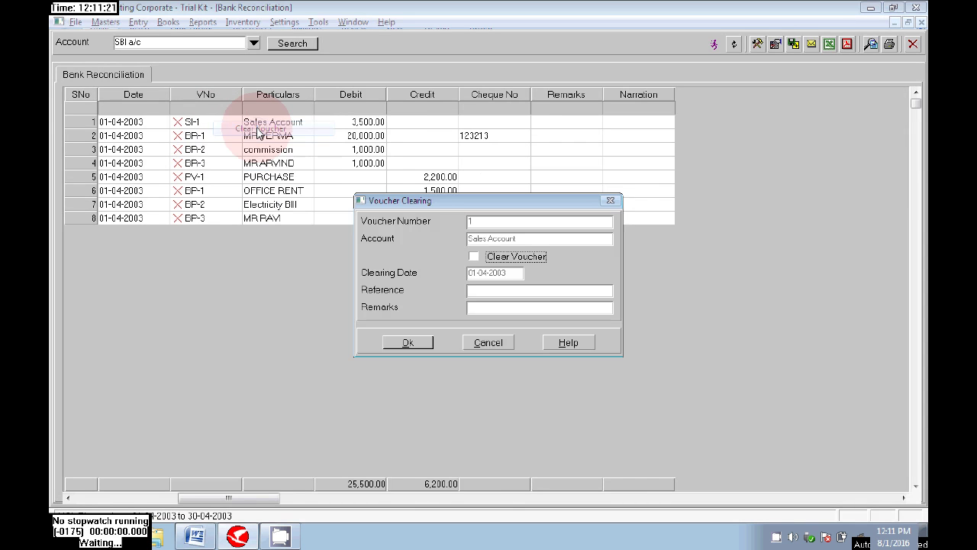
left_click(473, 257)
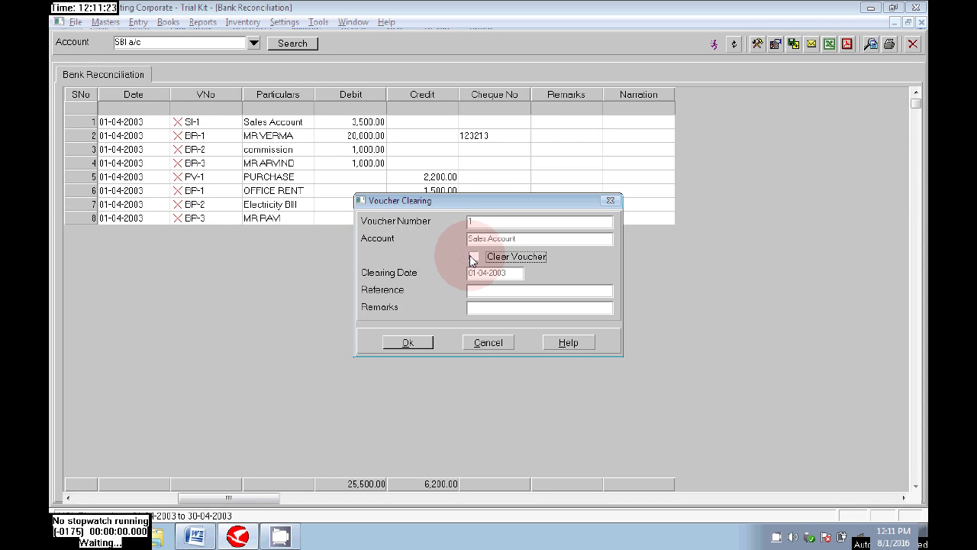
left_click(426, 338)
left_click(414, 342)
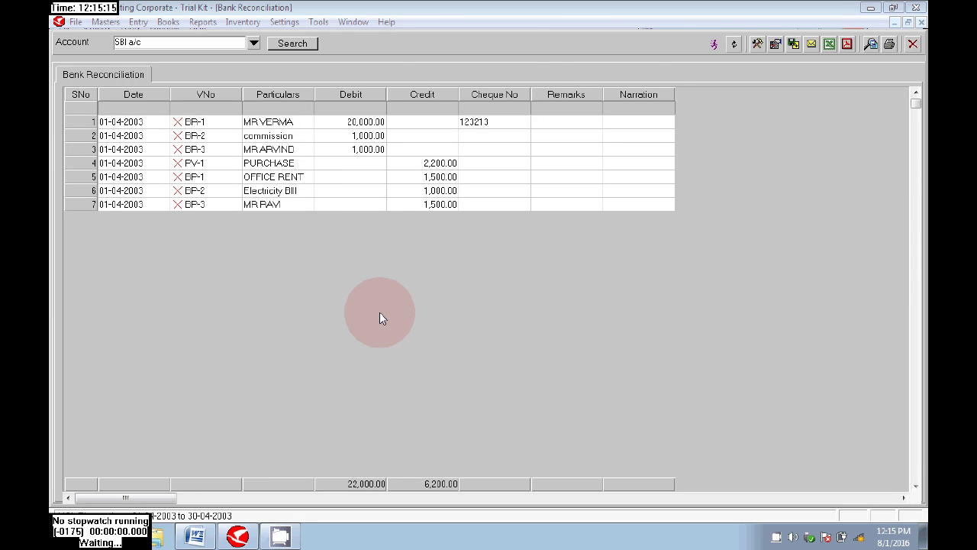
key("alt+Tab")
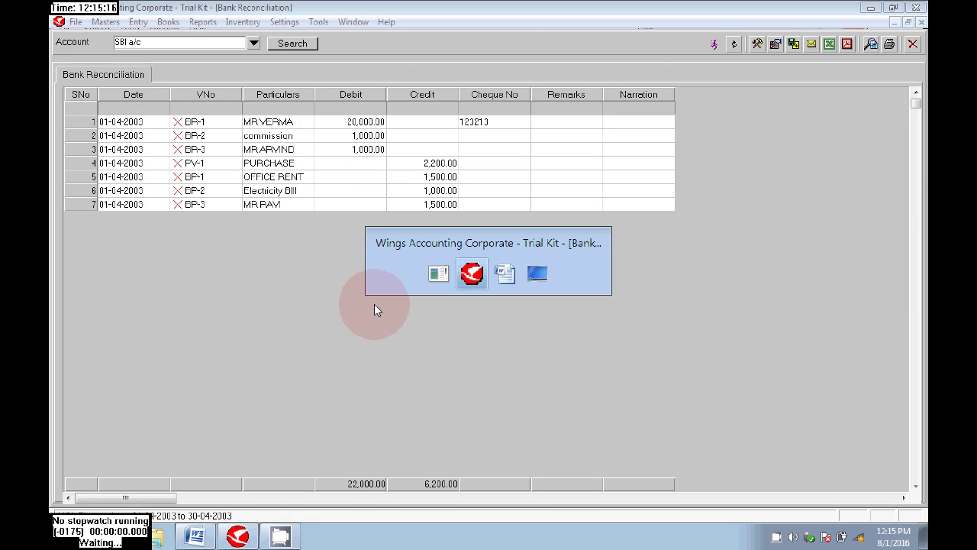
left_click(212, 126)
right_click(213, 129)
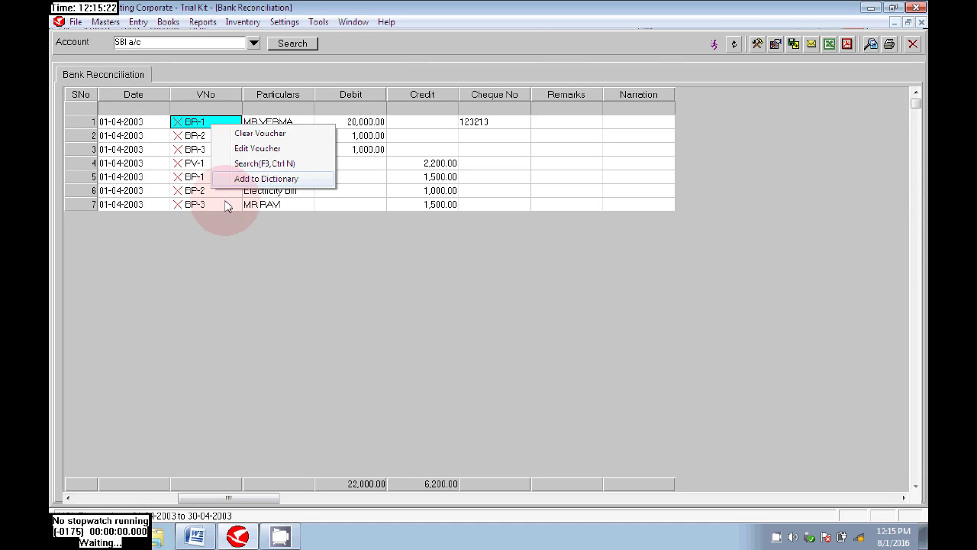
left_click(245, 297)
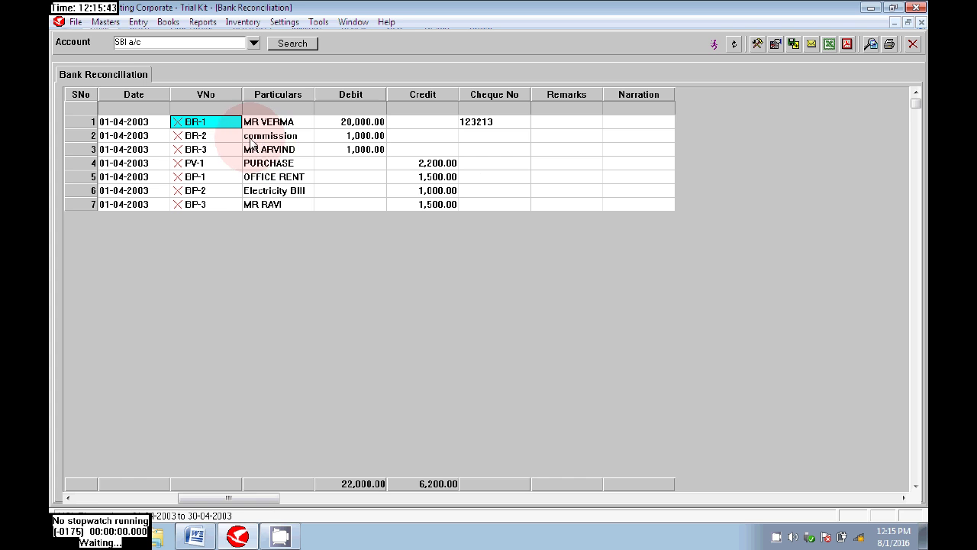
Mark the 20,000.00 bank receipt voucher BR-1 as cleared with the clearing date 01-04-2003.
right_click(219, 130)
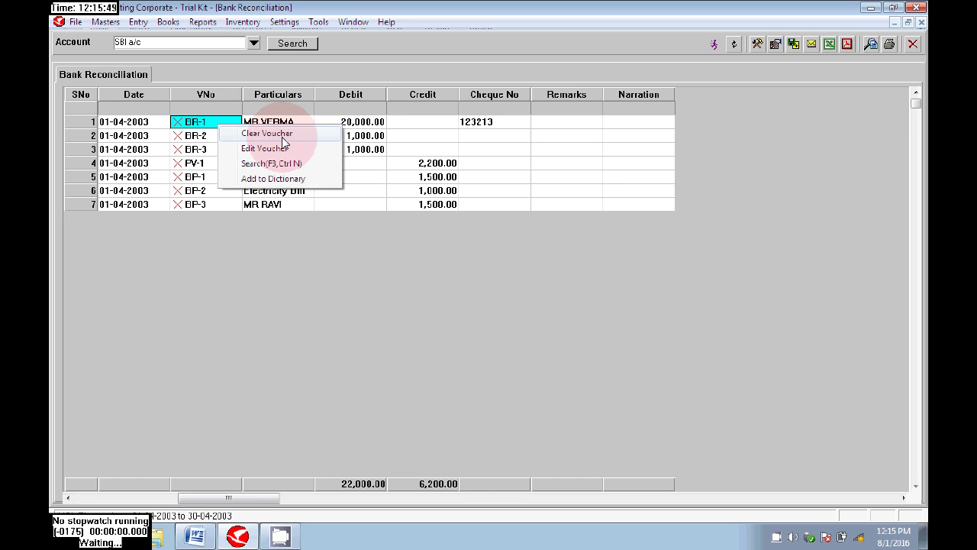
left_click(282, 134)
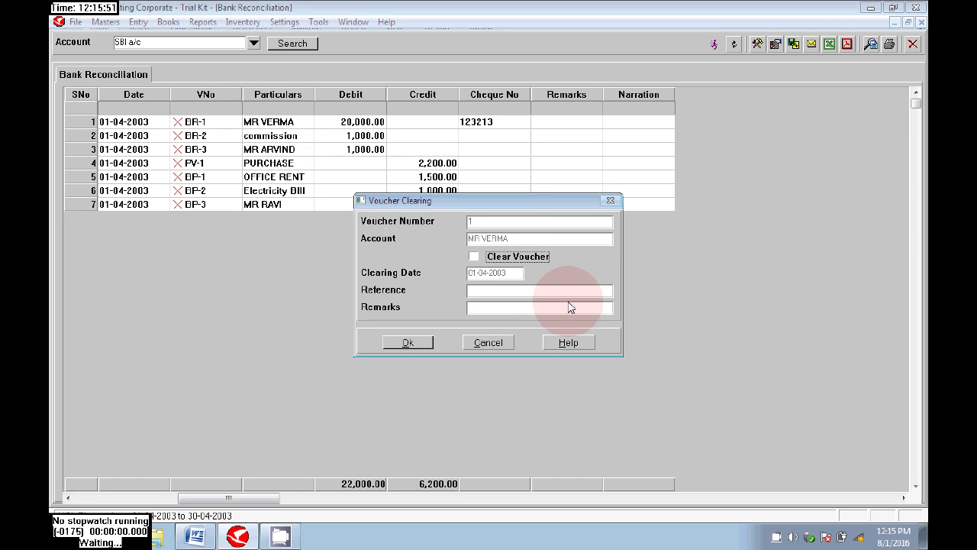
left_click(473, 257)
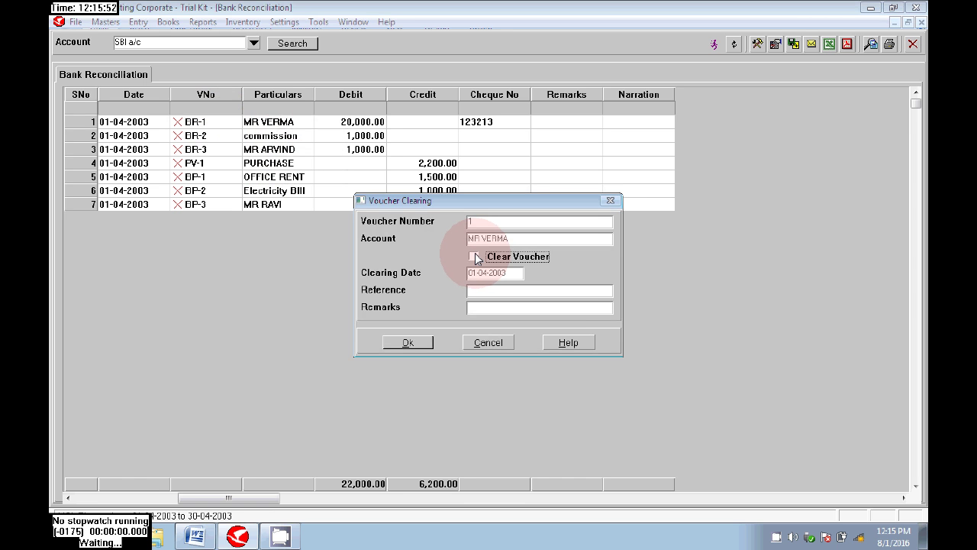
left_click(409, 343)
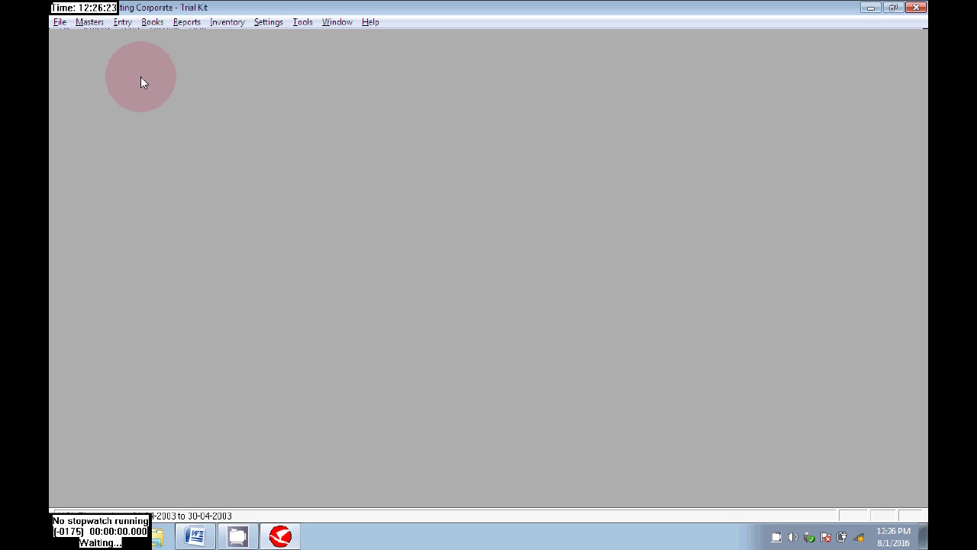
List both the cleared and un-cleared vouchers of SBI a/c in the Bank Reconciliation for the entire period.
left_click(152, 23)
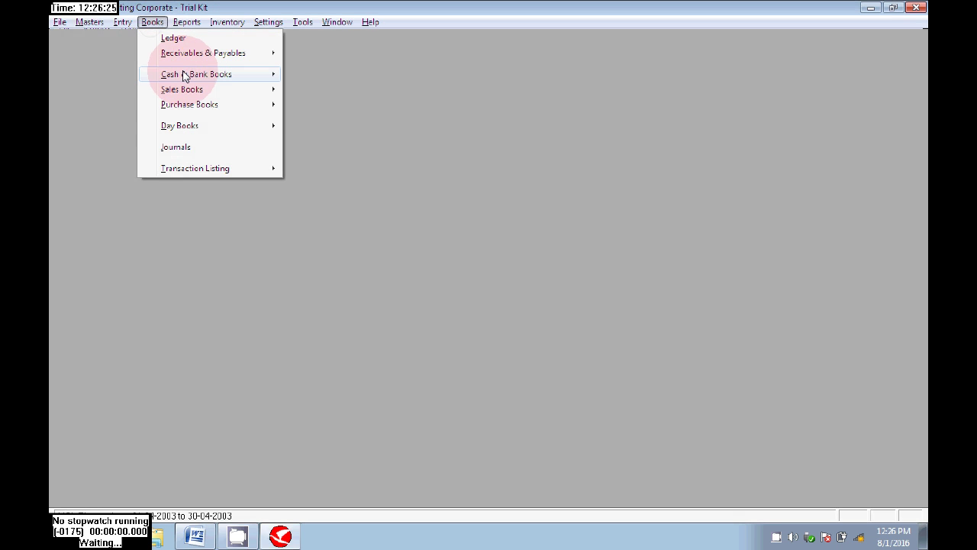
mouse_move(262, 75)
left_click(356, 125)
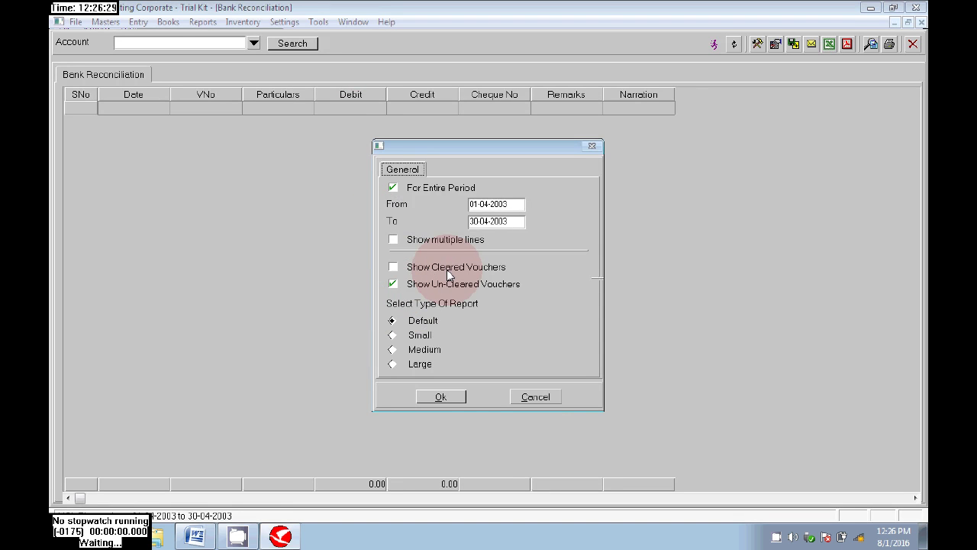
left_click(392, 268)
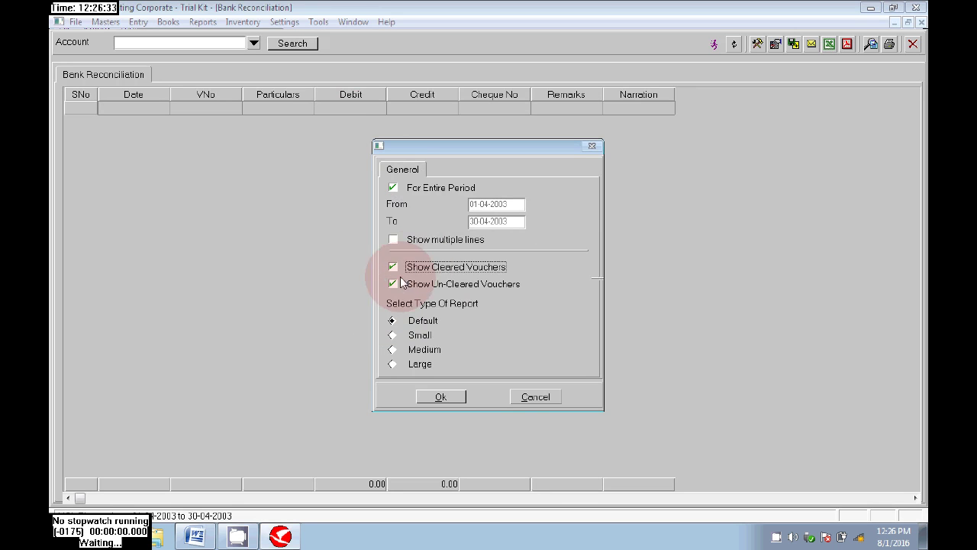
left_click(448, 395)
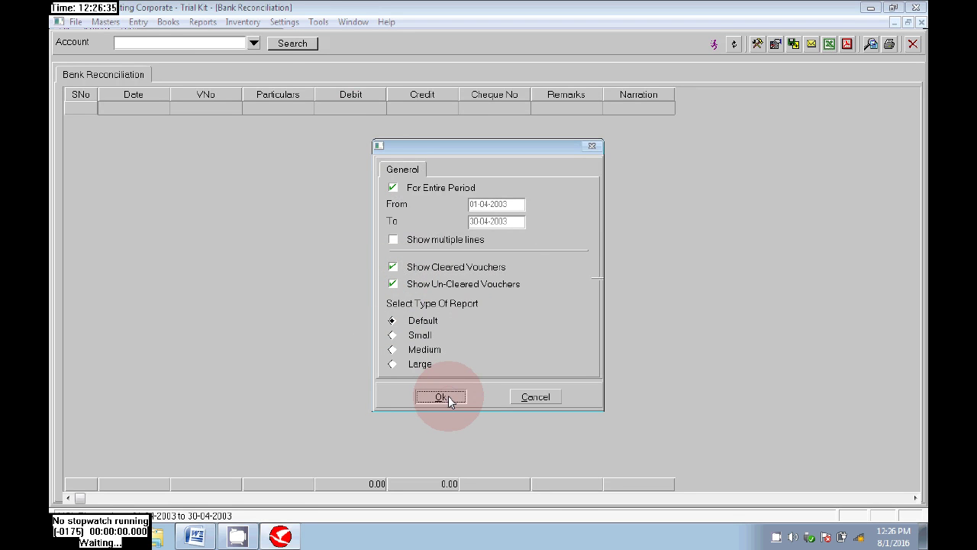
left_click(252, 45)
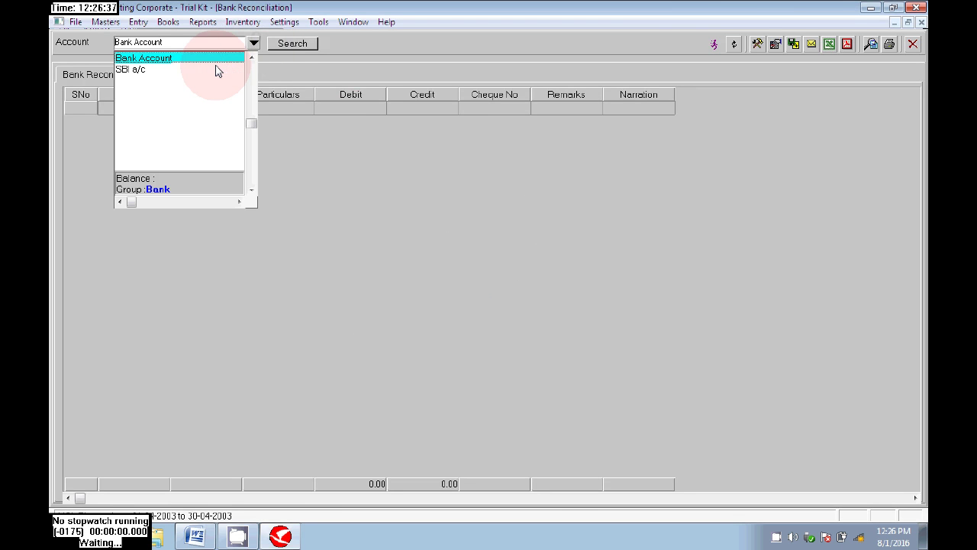
left_click(148, 69)
left_click(288, 46)
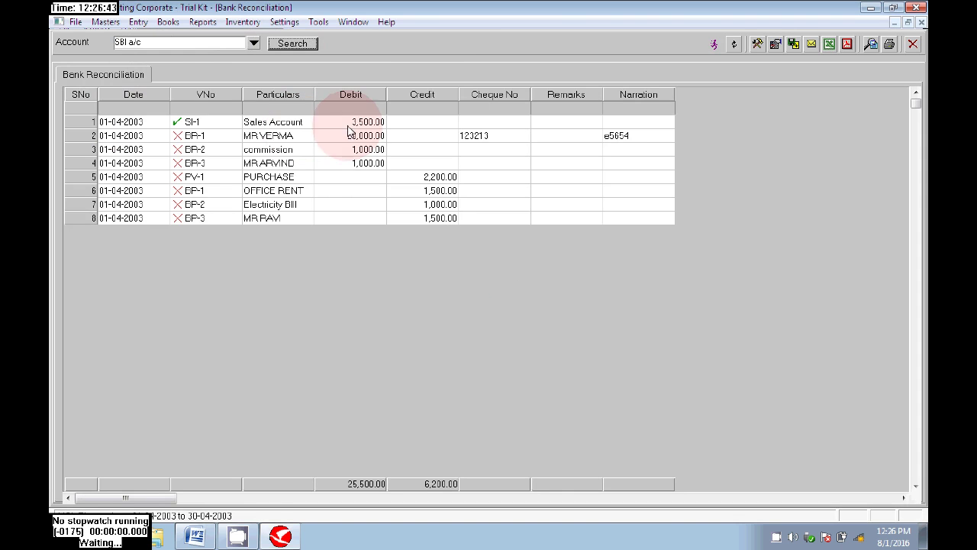
Mark the 20,000.00 receipt voucher BR-1 as cleared with the clearing date 01-04-2003.
left_click(204, 136)
right_click(205, 137)
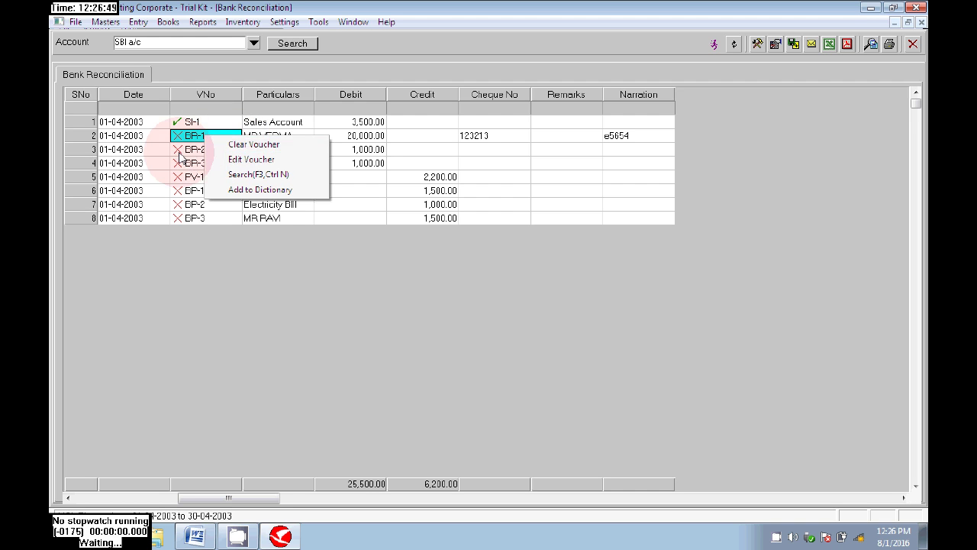
right_click(202, 149)
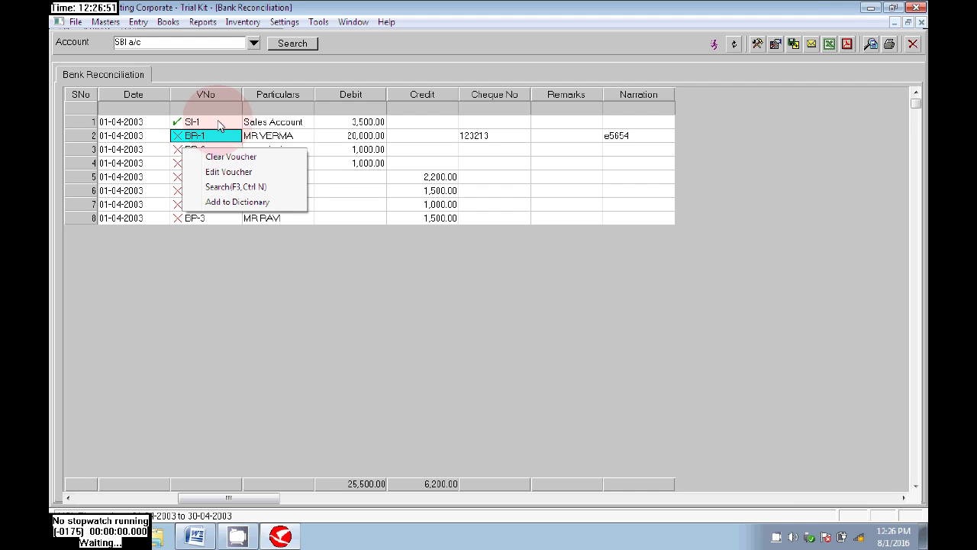
right_click(218, 121)
left_click(196, 123)
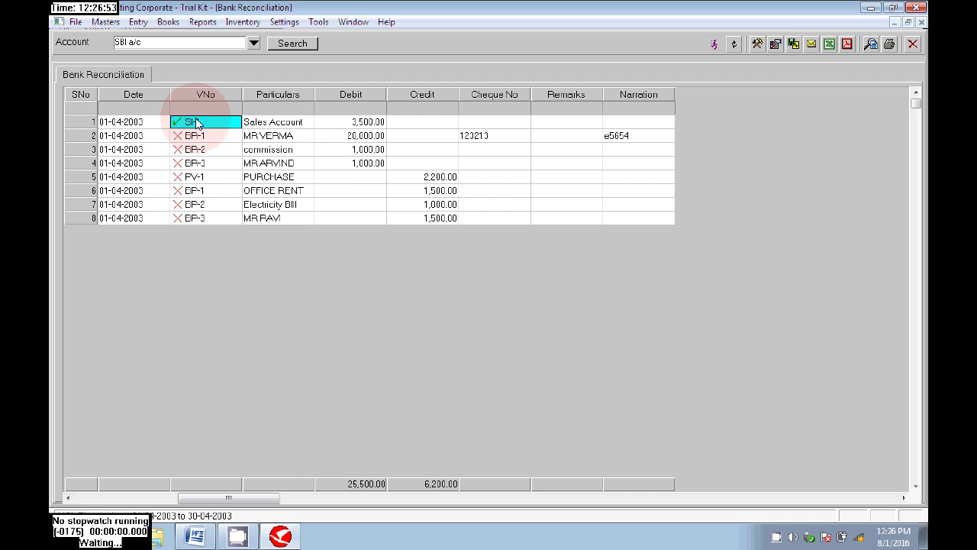
right_click(196, 123)
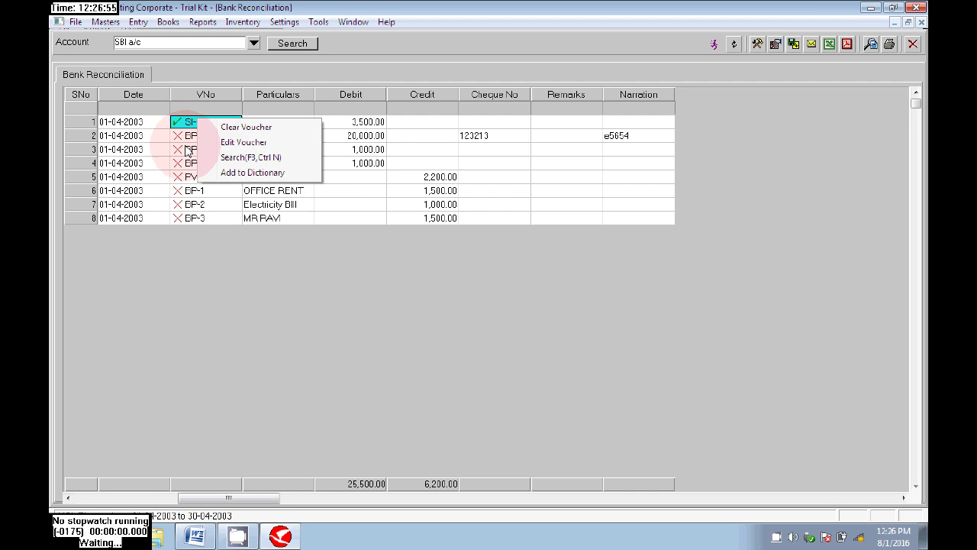
left_click(190, 135)
right_click(238, 136)
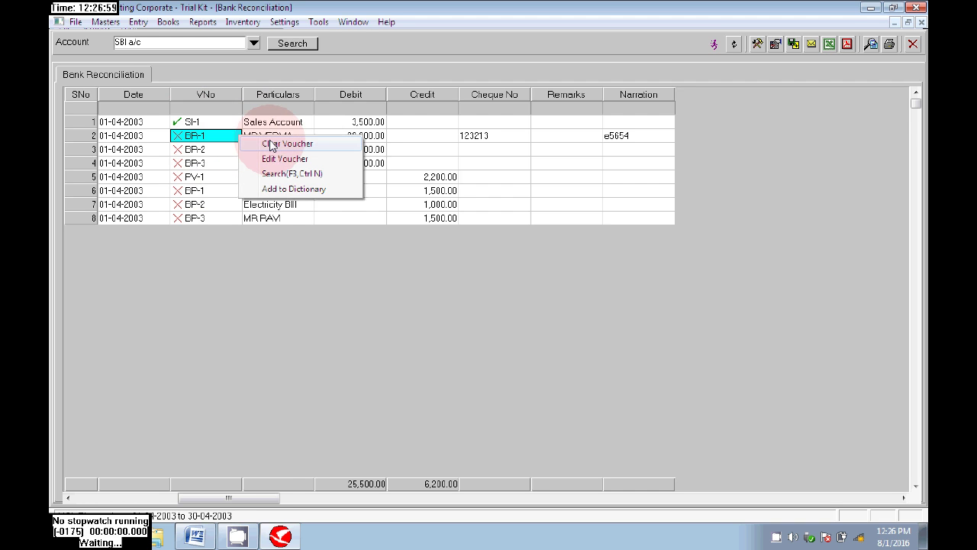
left_click(272, 144)
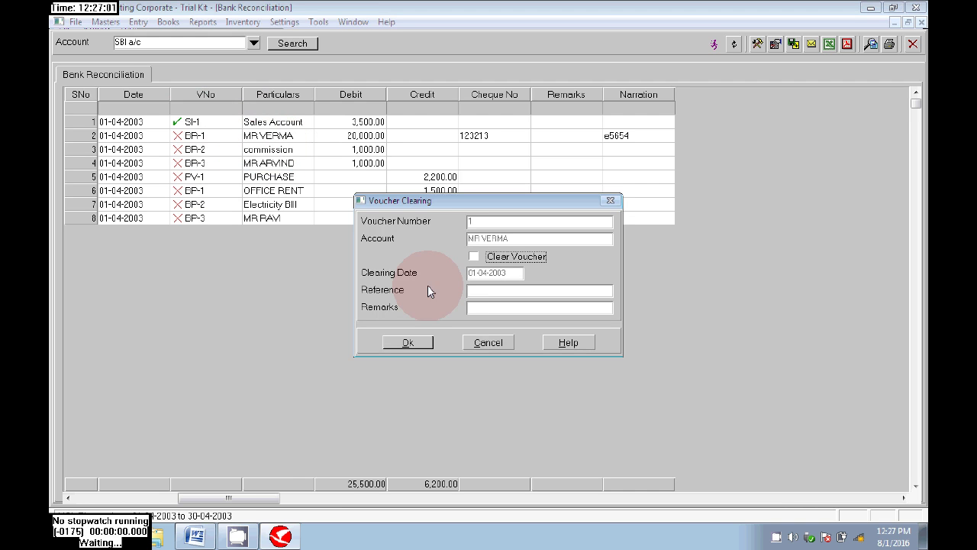
left_click(473, 256)
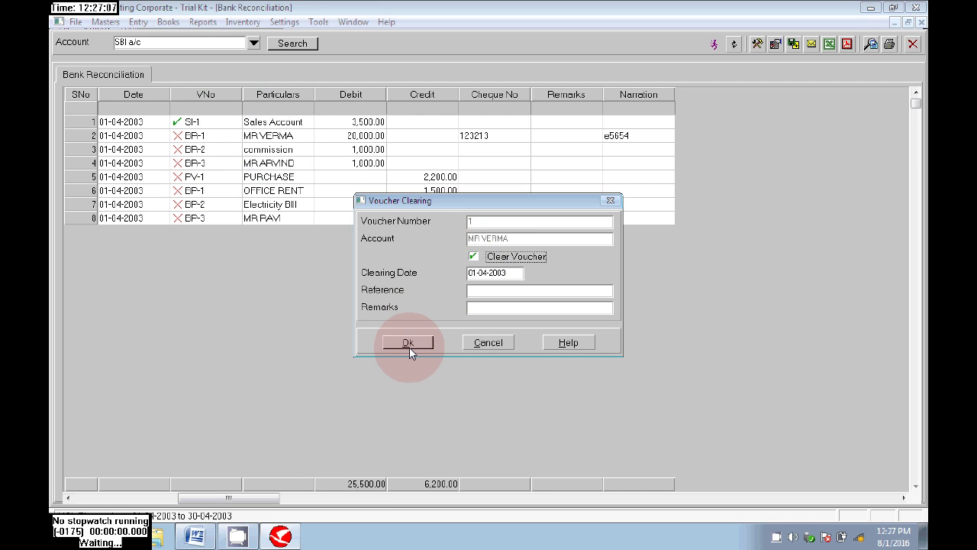
left_click(408, 343)
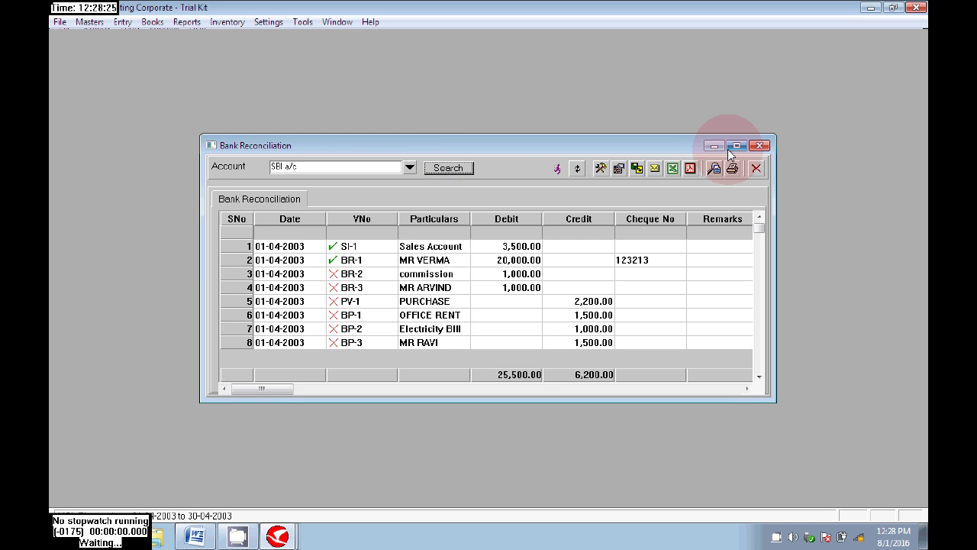
Maximize the Bank Reconciliation and mark the commission voucher BR-2 as cleared.
left_click(734, 146)
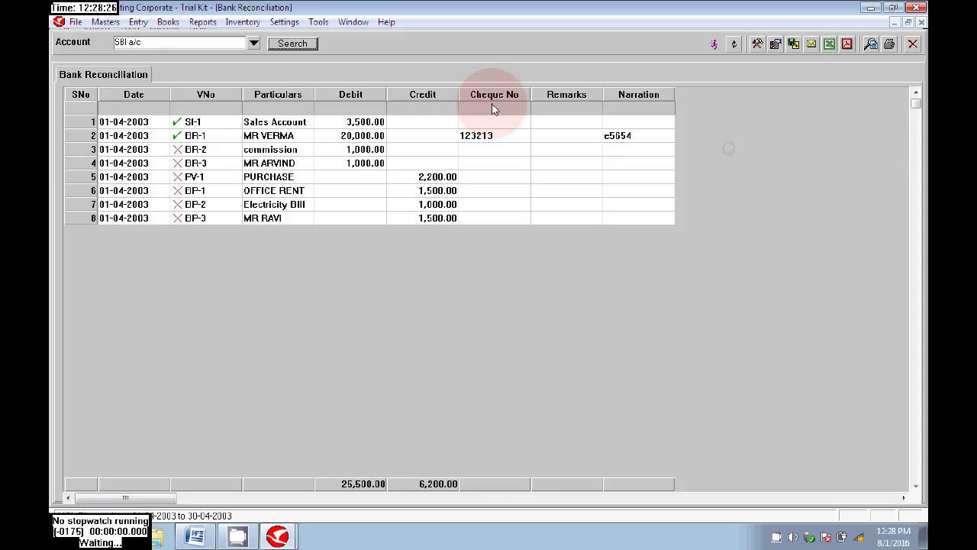
left_click(204, 152)
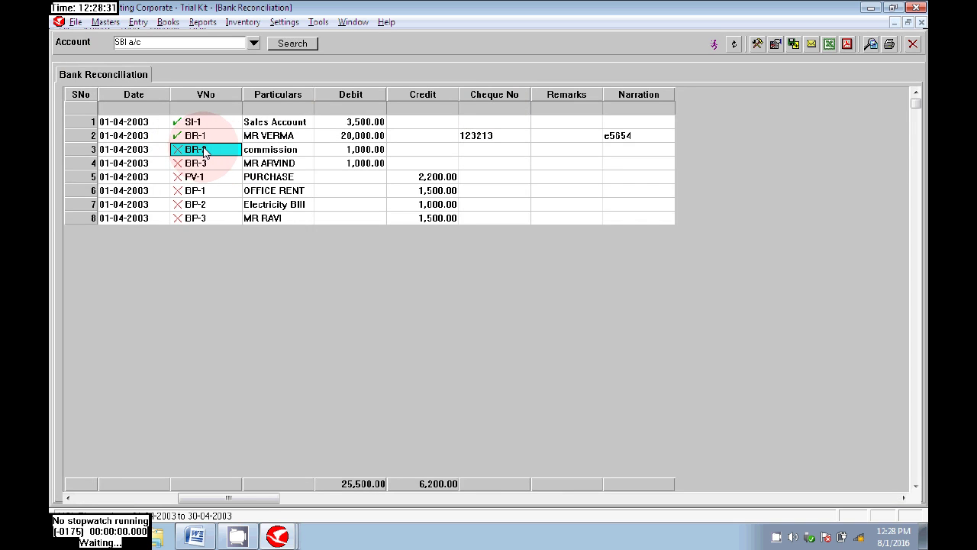
right_click(204, 152)
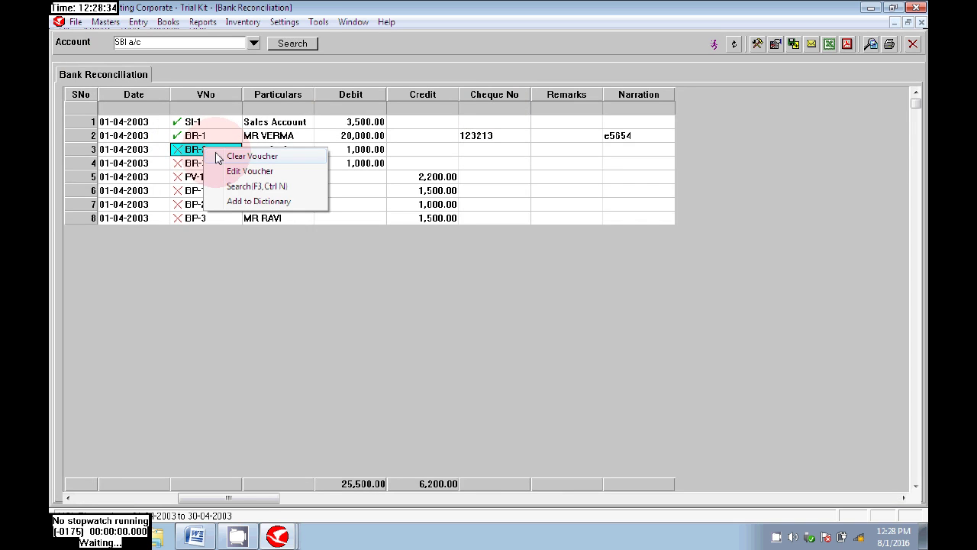
left_click(243, 154)
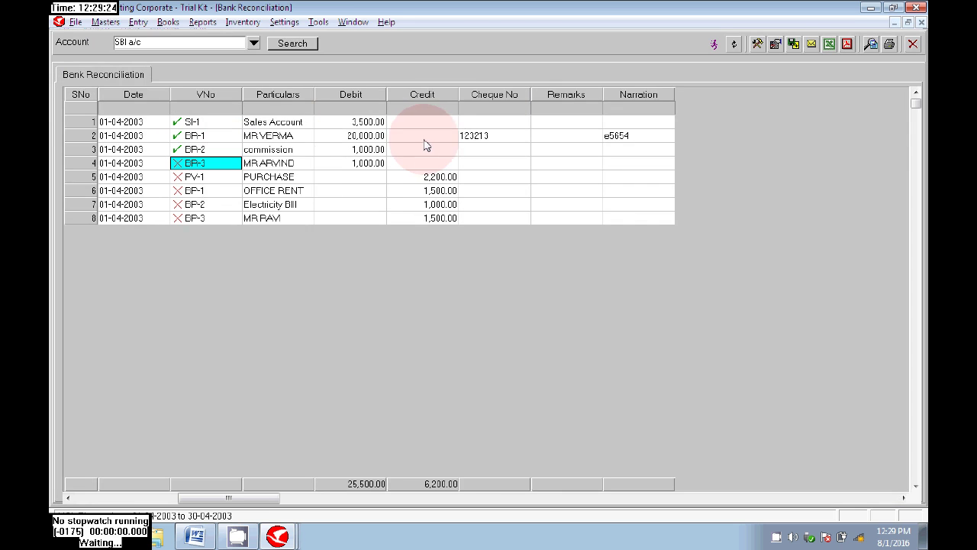
right_click(219, 165)
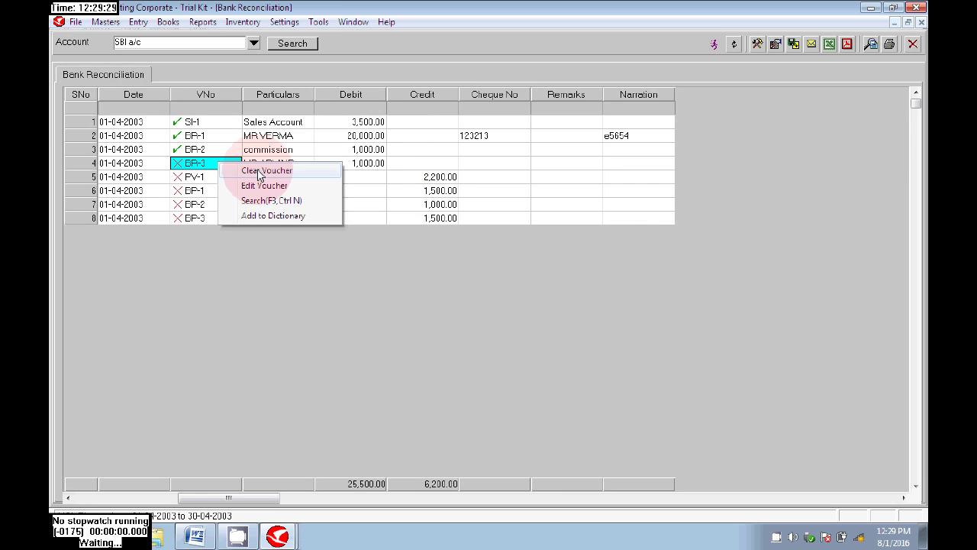
left_click(312, 299)
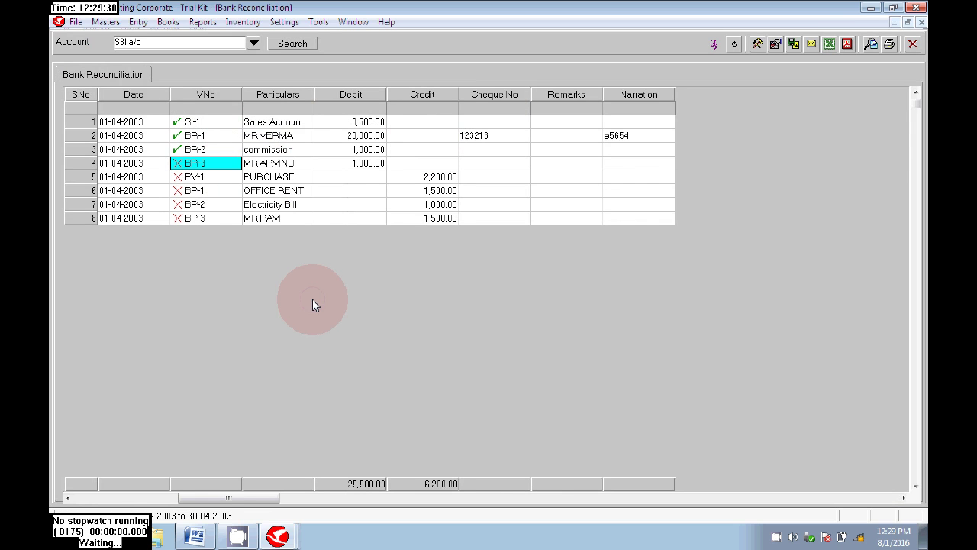
double_click(296, 171)
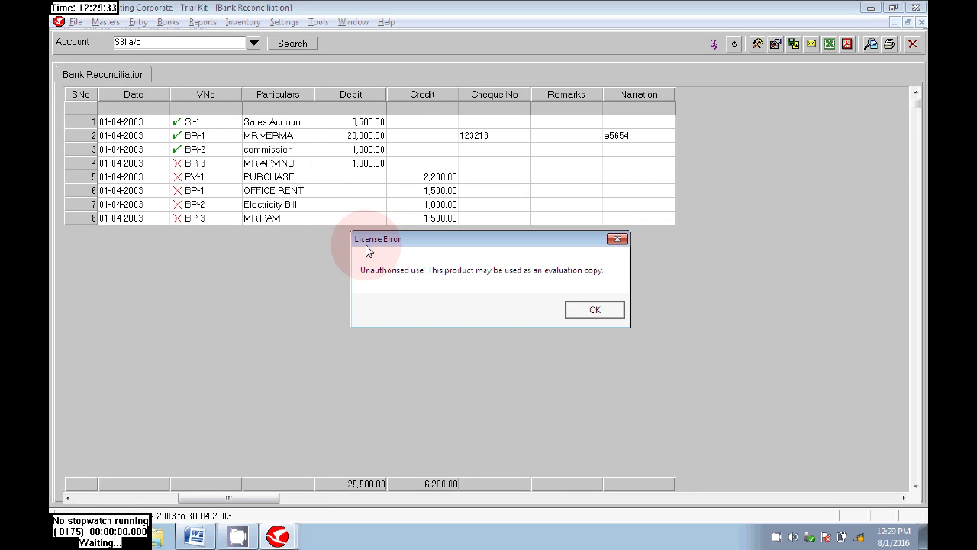
left_click(608, 316)
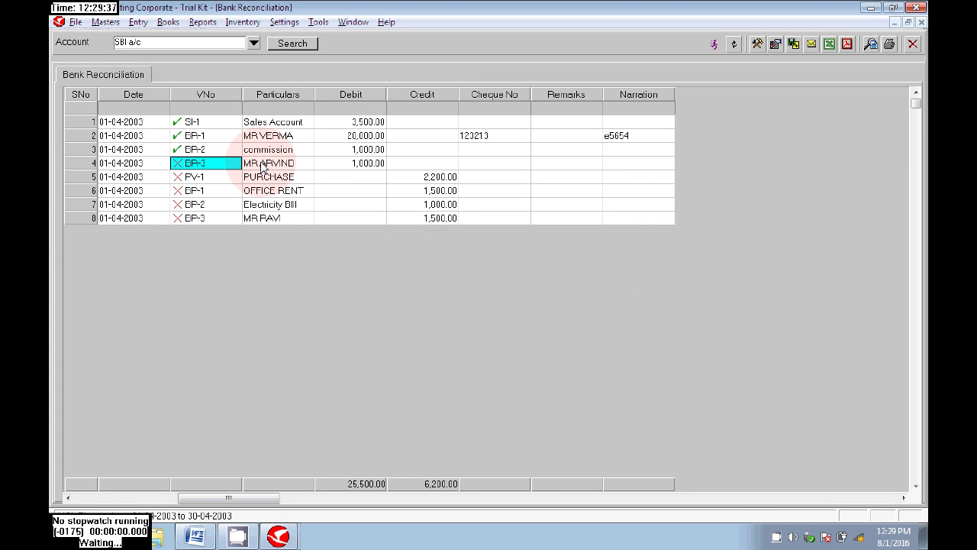
Compare the receipt voucher BR-3 and the PURCHASE voucher PV-1 with the State Bank of India statement in the Word document.
key("alt+Tab")
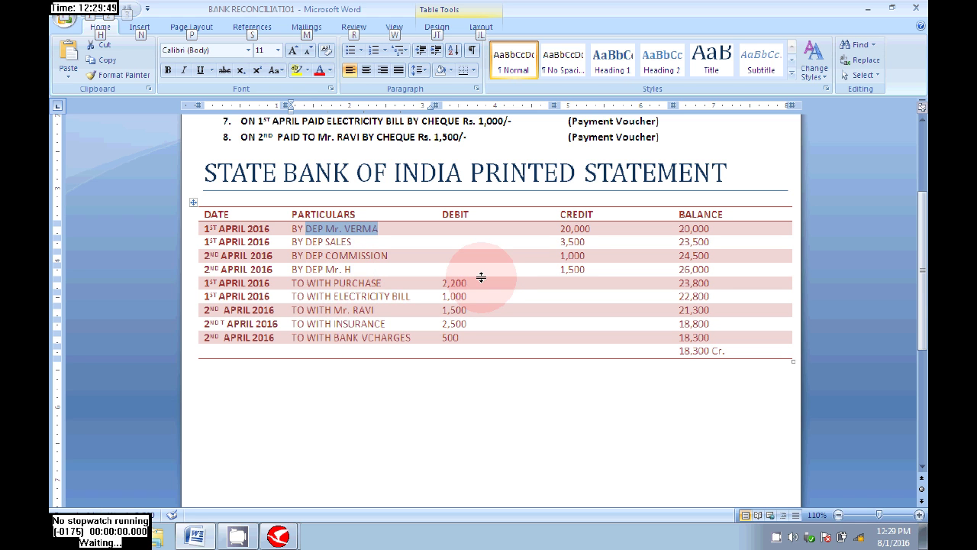
key("alt+Tab")
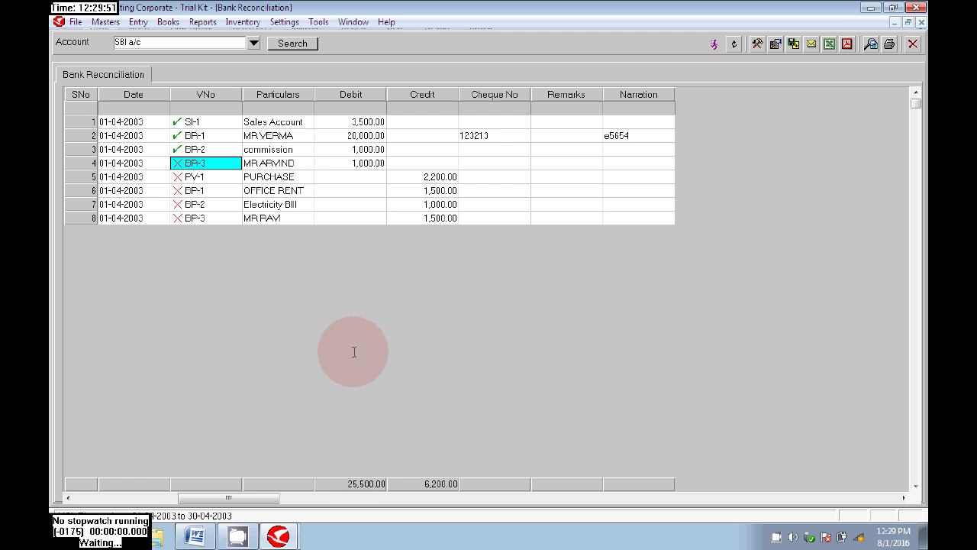
left_click(227, 182)
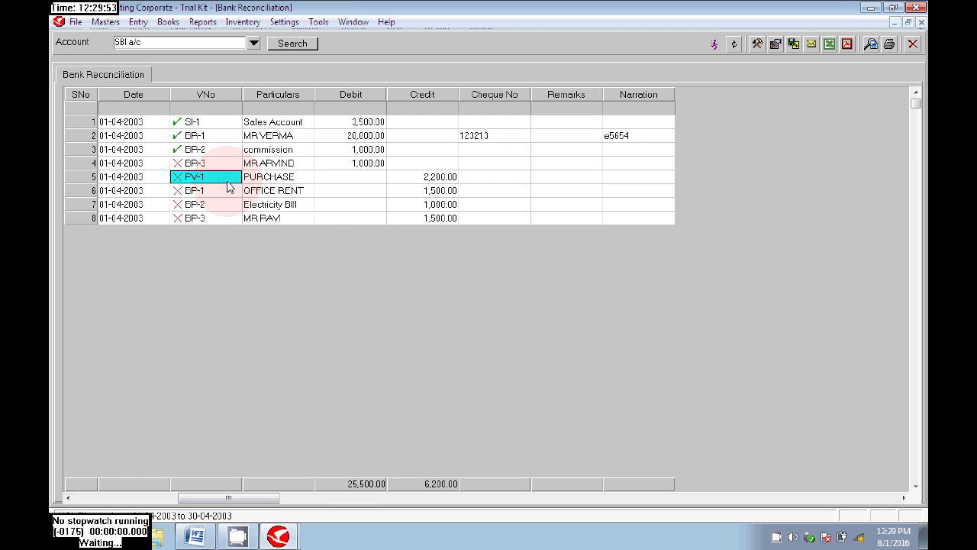
key("alt+Tab")
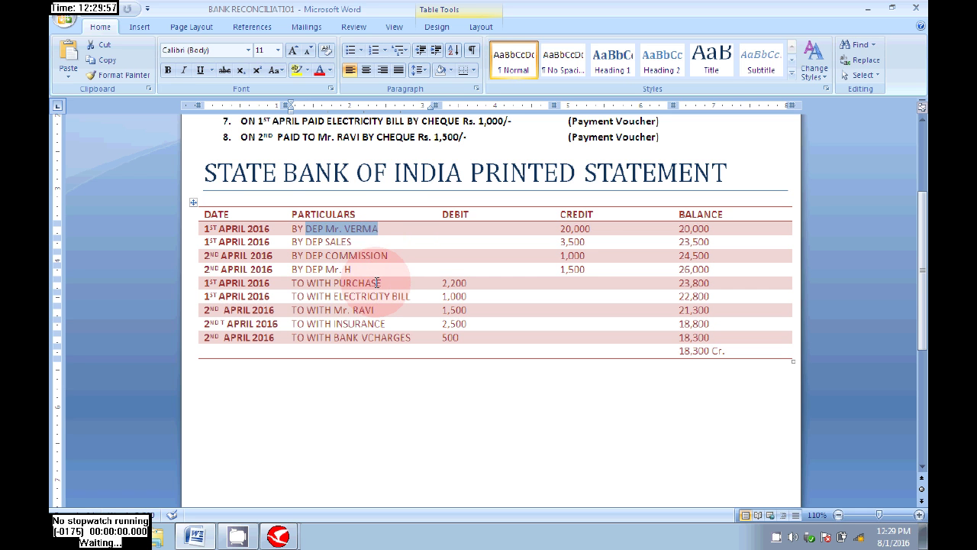
left_click_drag(376, 282, 291, 283)
key("alt+Tab")
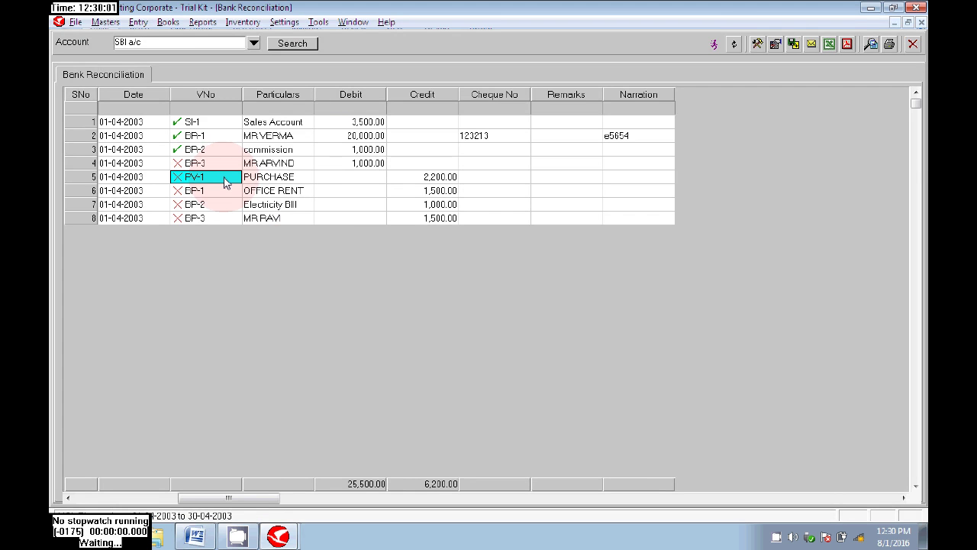
Mark the PURCHASE voucher PV-1 as cleared with the clearing date 01-04-2003.
right_click(224, 178)
left_click(259, 188)
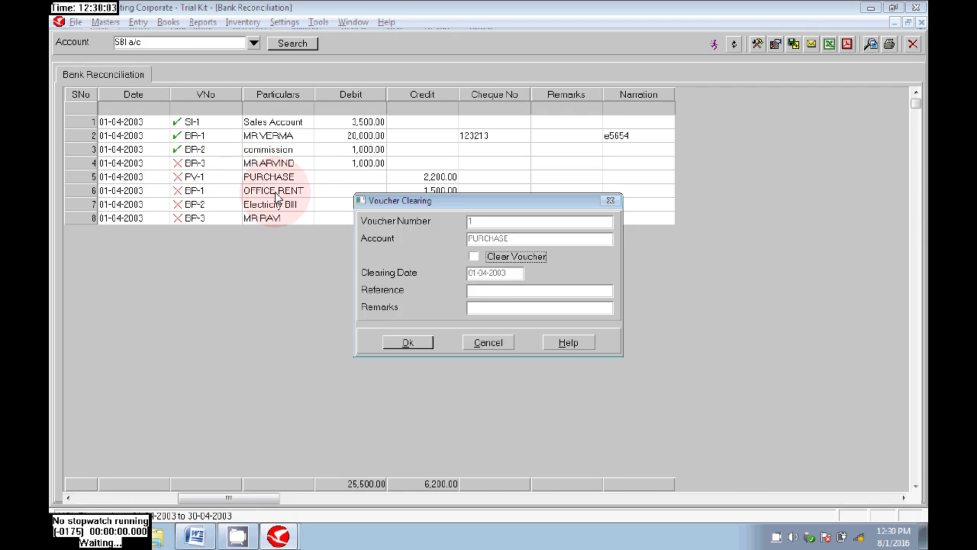
left_click(474, 257)
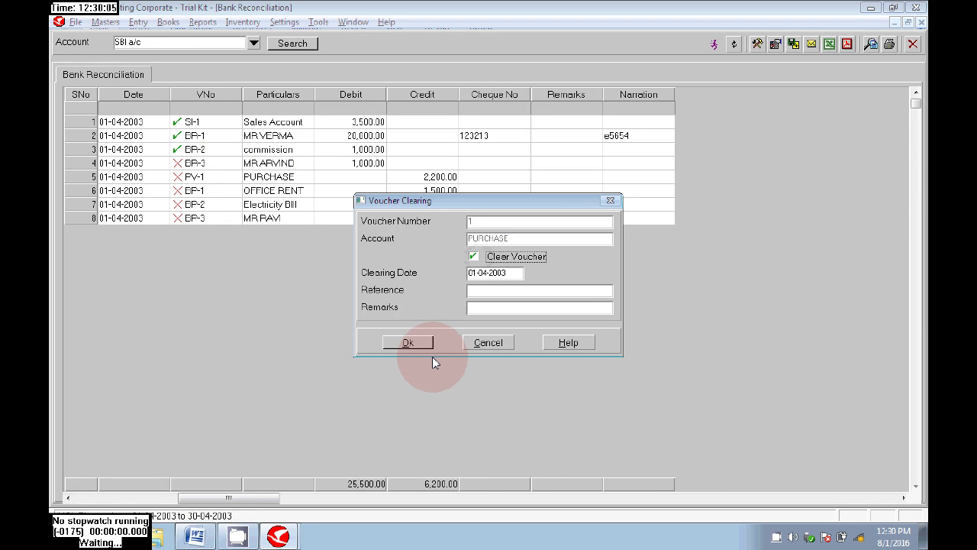
left_click(408, 346)
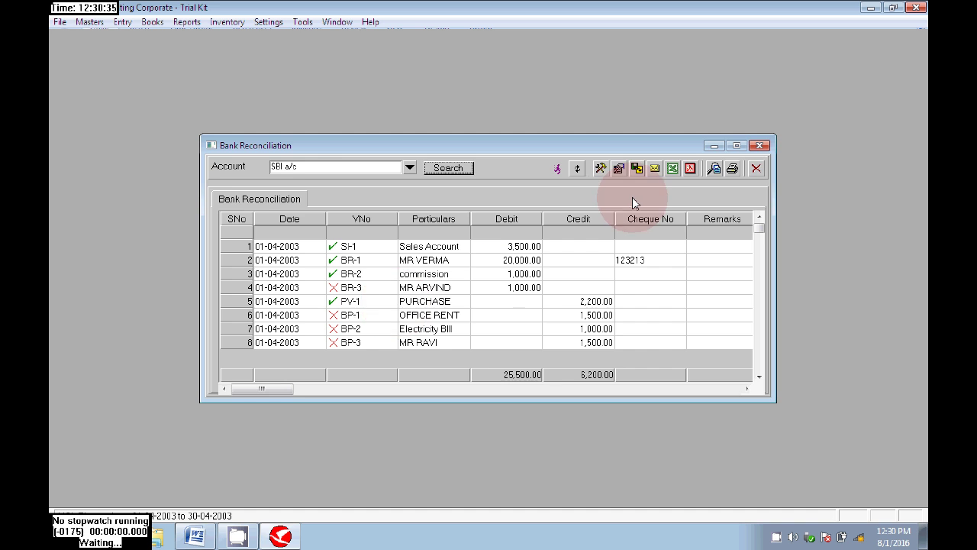
Check the OFFICE RENT voucher BP-1 against the State Bank of India statement in the Word document.
left_click(737, 146)
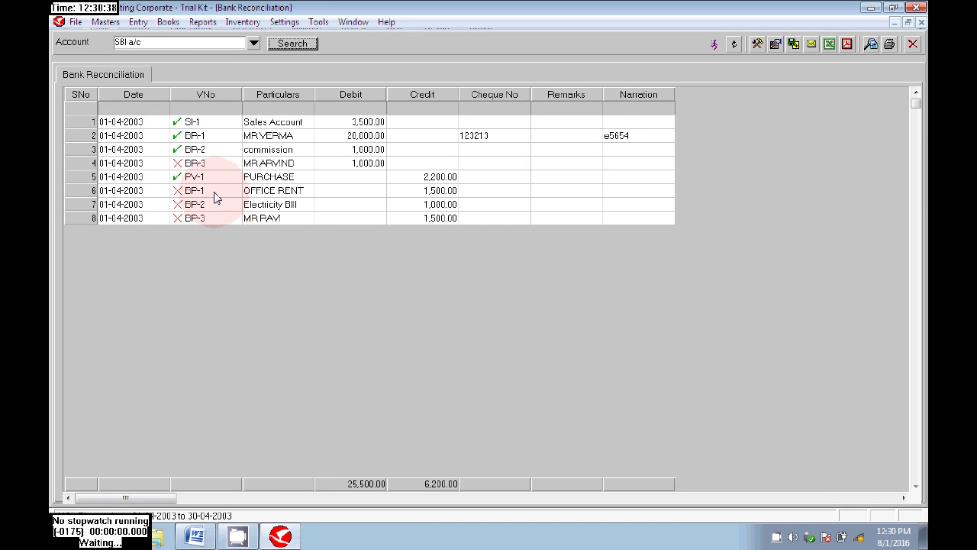
left_click(214, 191)
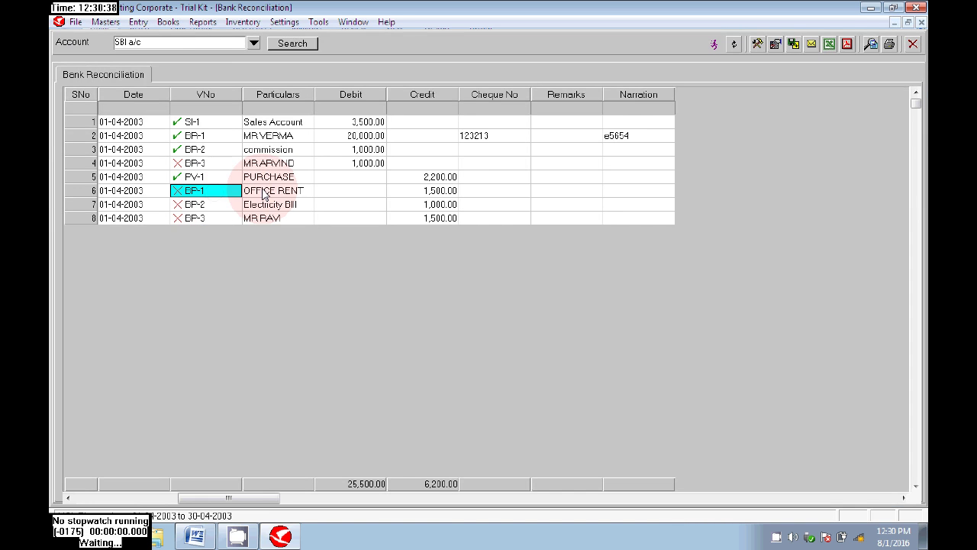
key("alt+Tab")
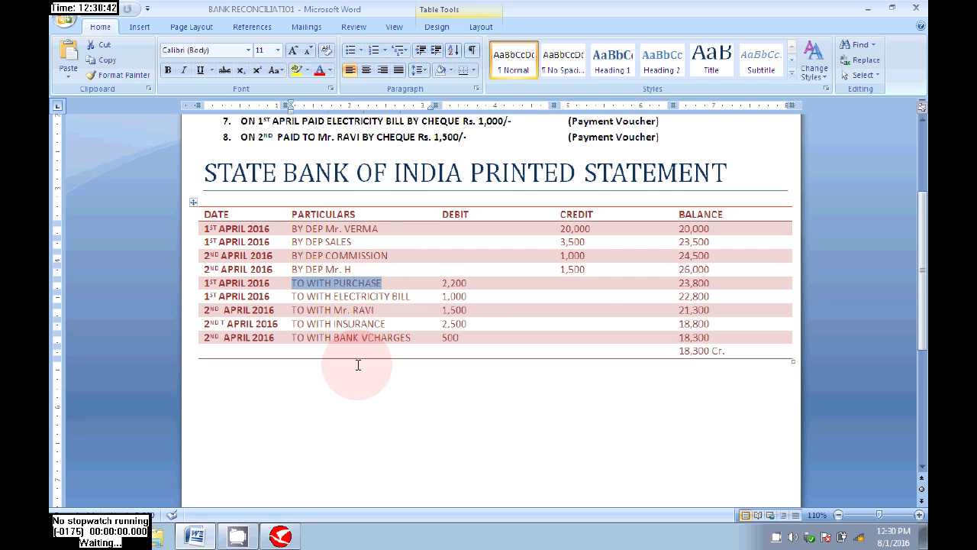
key("alt+Tab")
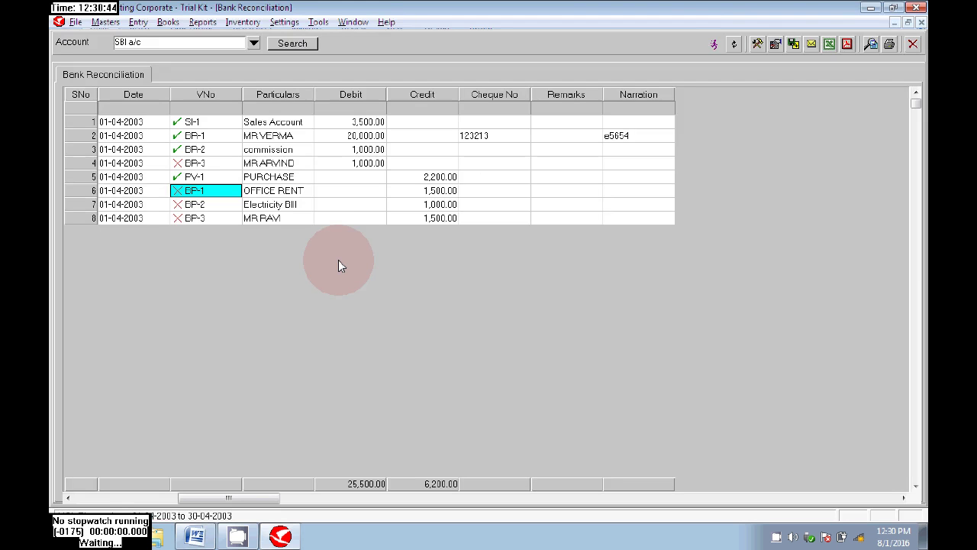
Compare the Electricity Bill voucher BP-2 with the State Bank of India statement in the Word document.
left_click(216, 206)
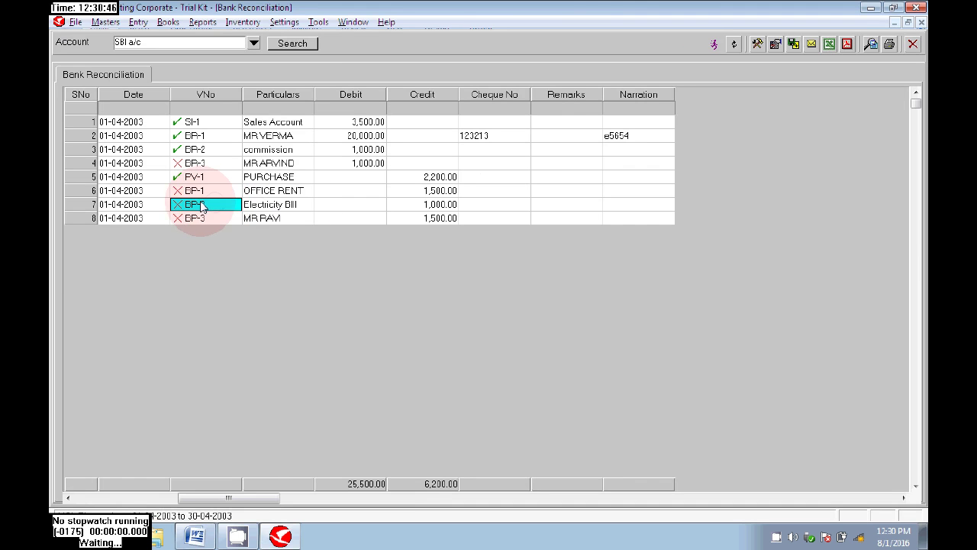
key("alt+Tab")
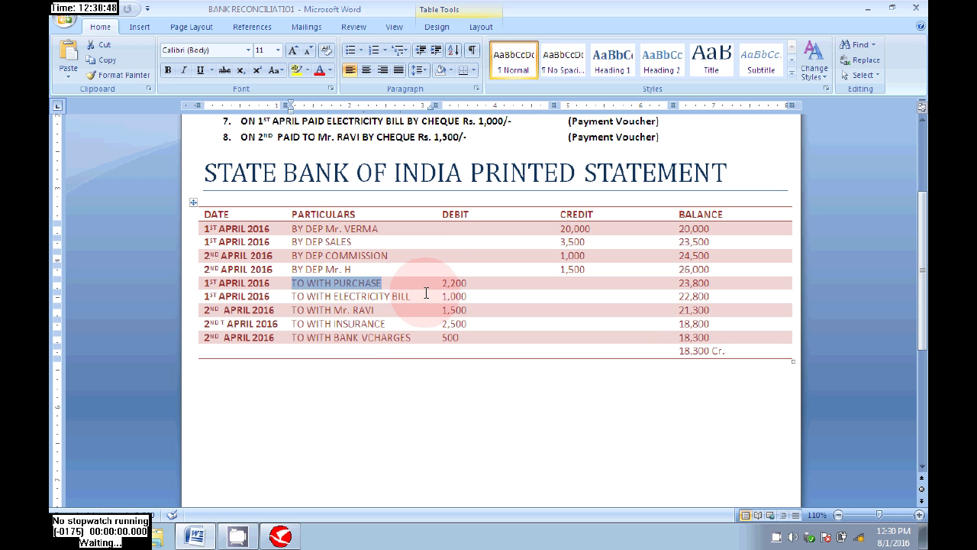
left_click_drag(410, 296, 328, 296)
double_click(454, 296)
key("alt+Tab")
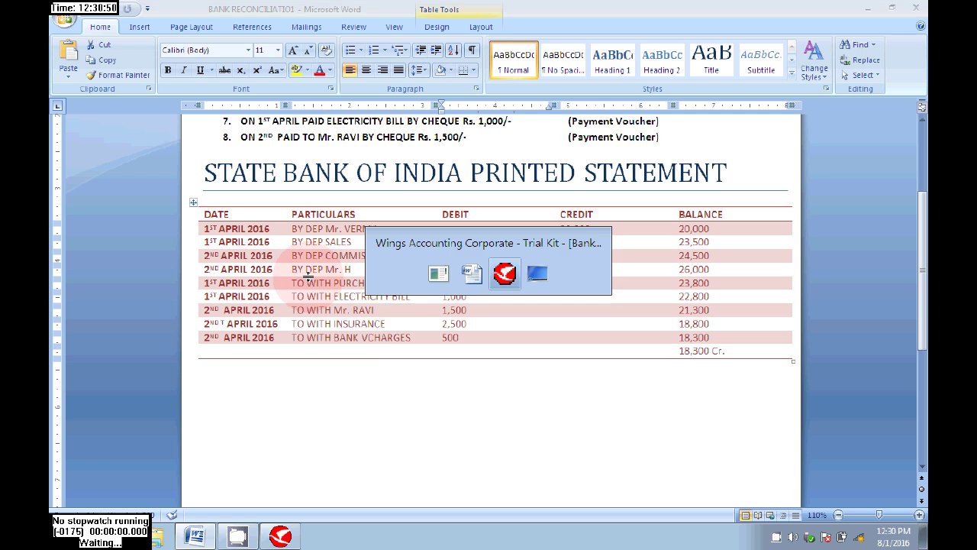
Mark the Electricity Bill voucher BP-2 as cleared with the clearing date 01-04-2003.
right_click(229, 205)
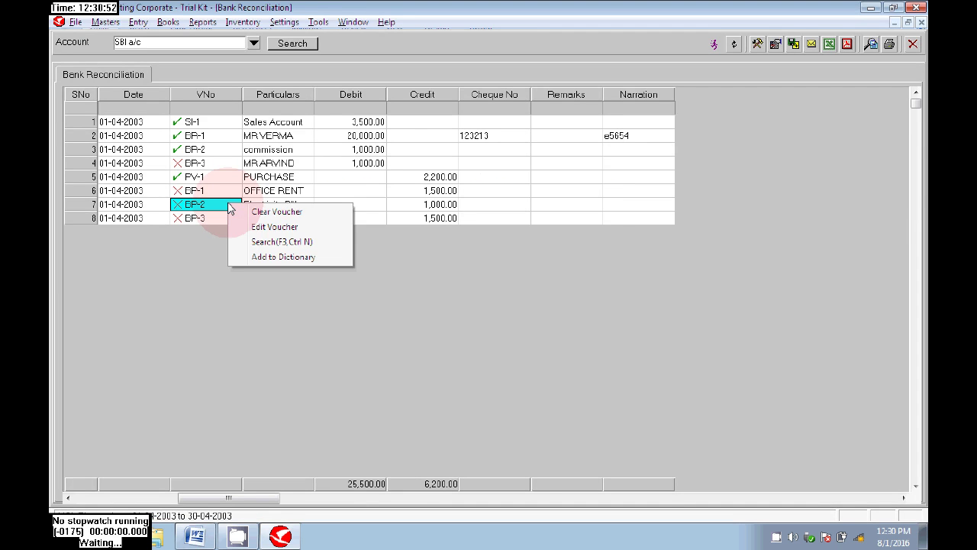
left_click(280, 214)
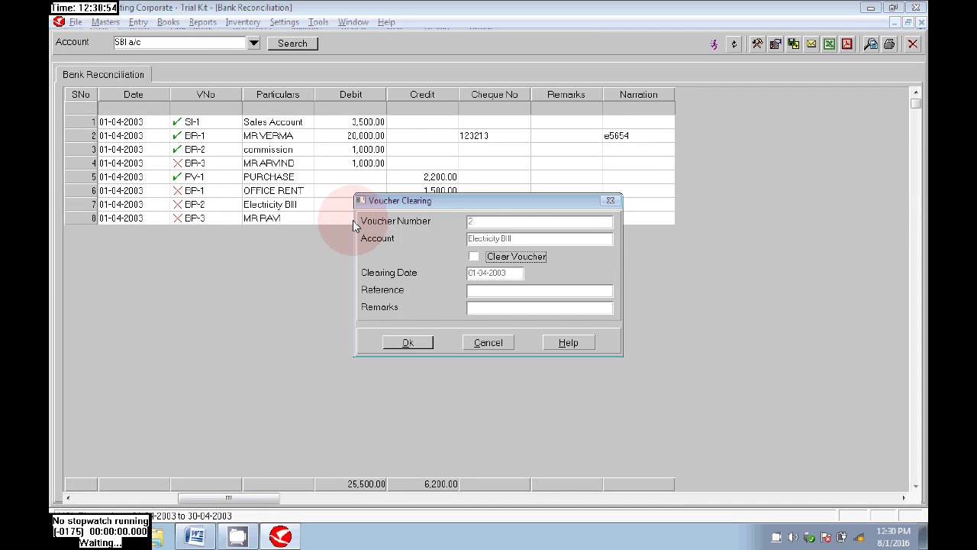
left_click(474, 257)
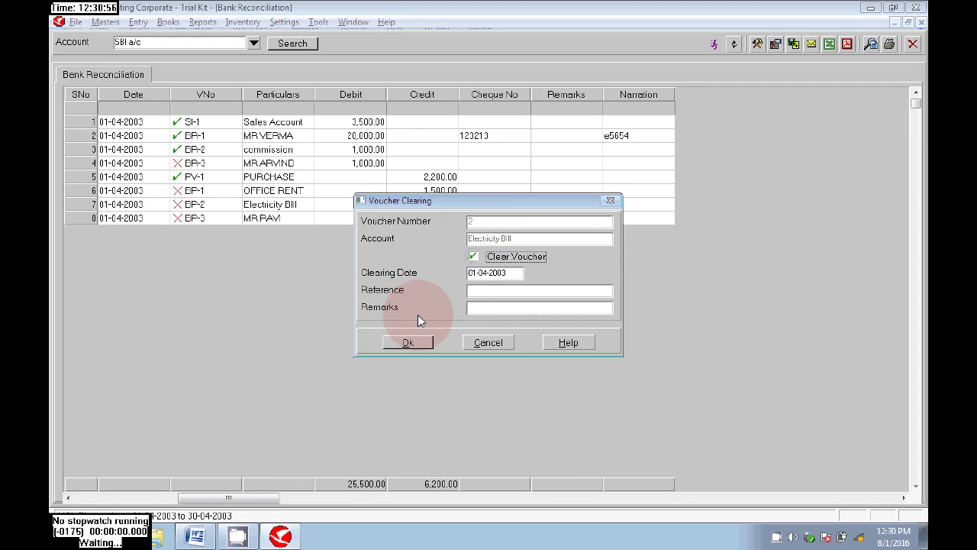
left_click(408, 343)
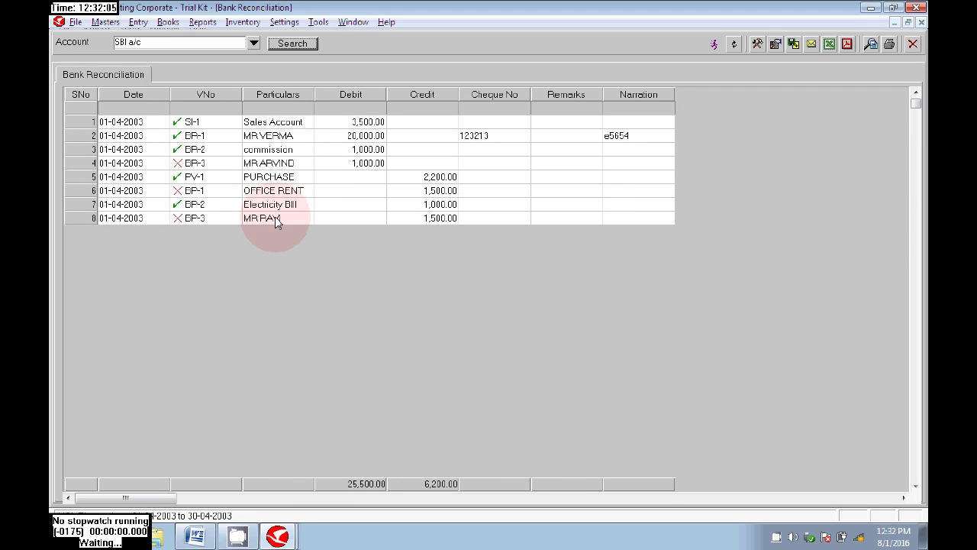
Check the payment voucher BP-3 against the State Bank of India statement in the Word document.
left_click(268, 219)
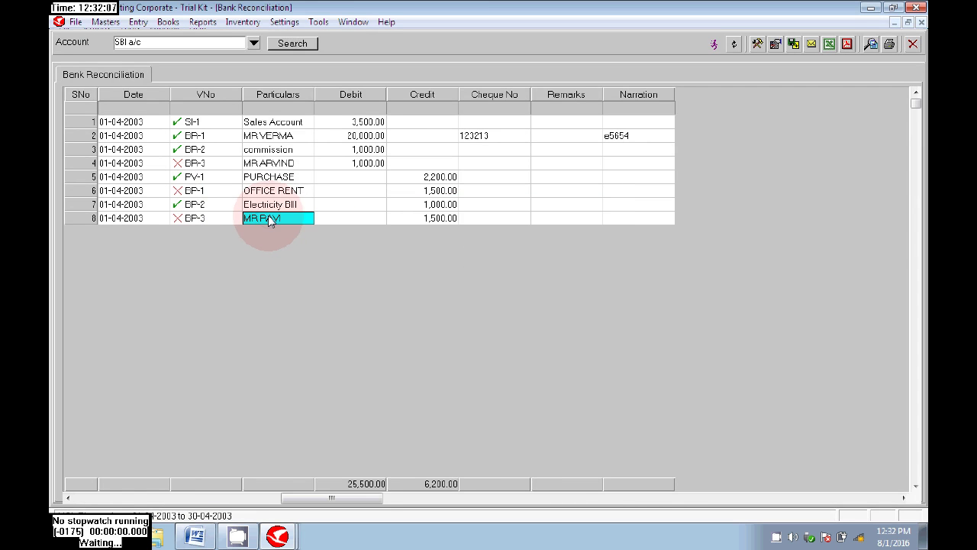
left_click(194, 219)
double_click(194, 219)
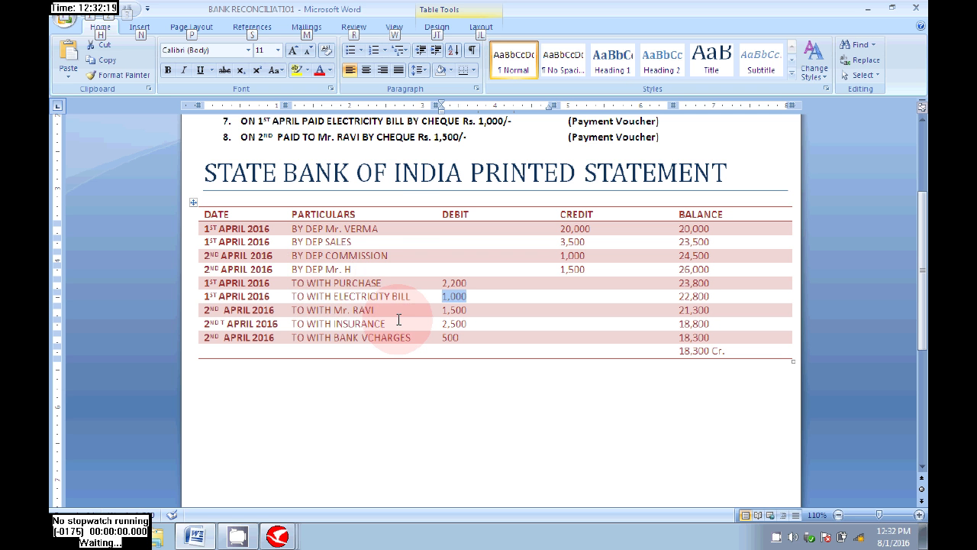
left_click_drag(400, 316, 303, 323)
left_click_drag(316, 310, 374, 310)
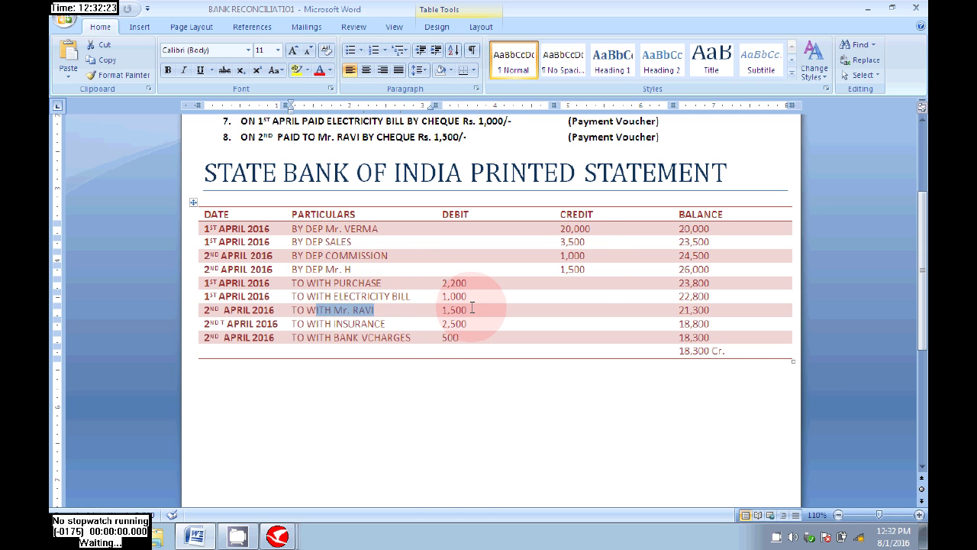
key("alt+Tab")
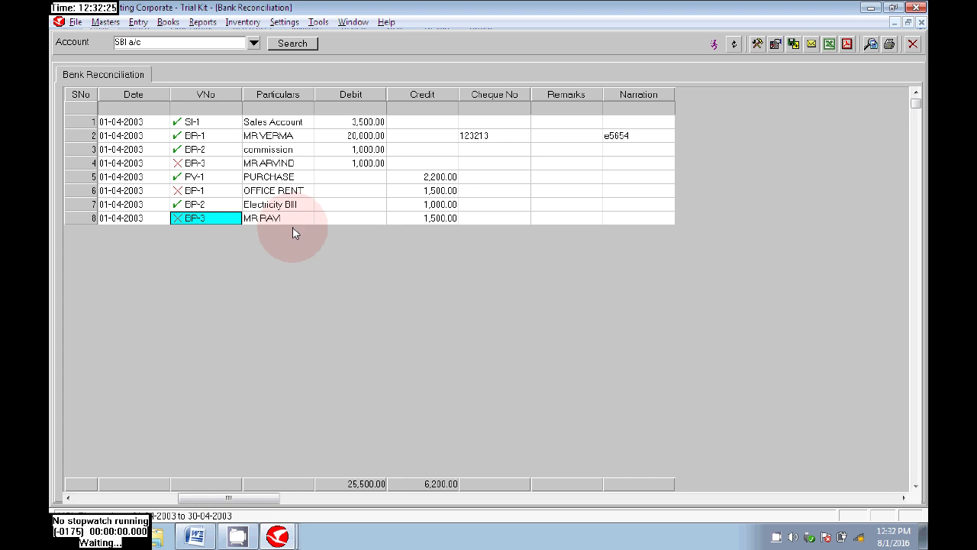
Mark the payment voucher BP-3 as cleared with the clearing date 01-04-2003.
right_click(217, 221)
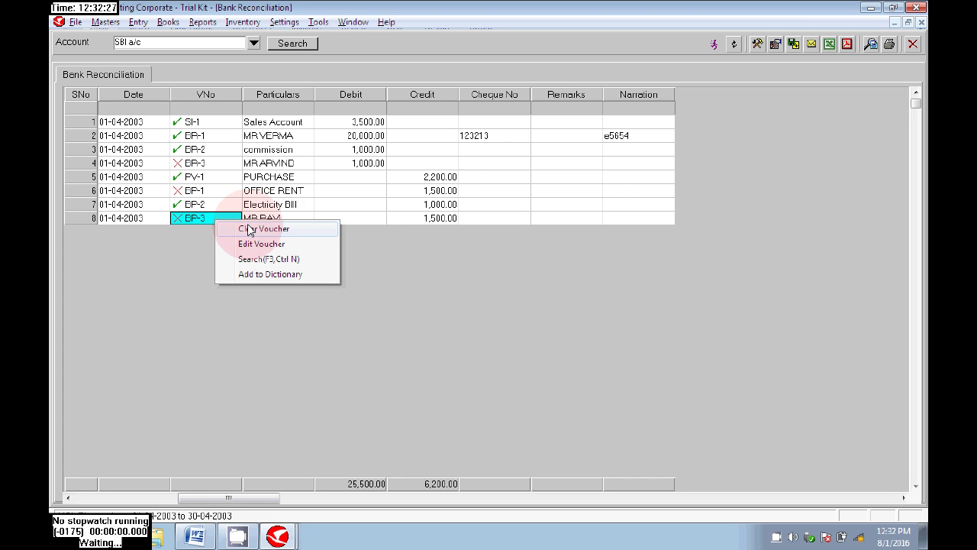
left_click(252, 228)
left_click(488, 274)
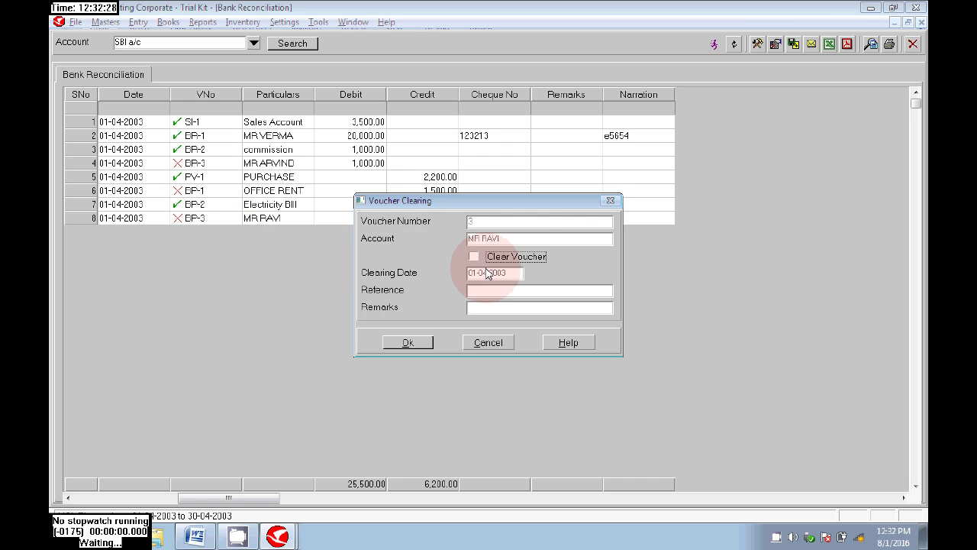
left_click(485, 258)
left_click(409, 342)
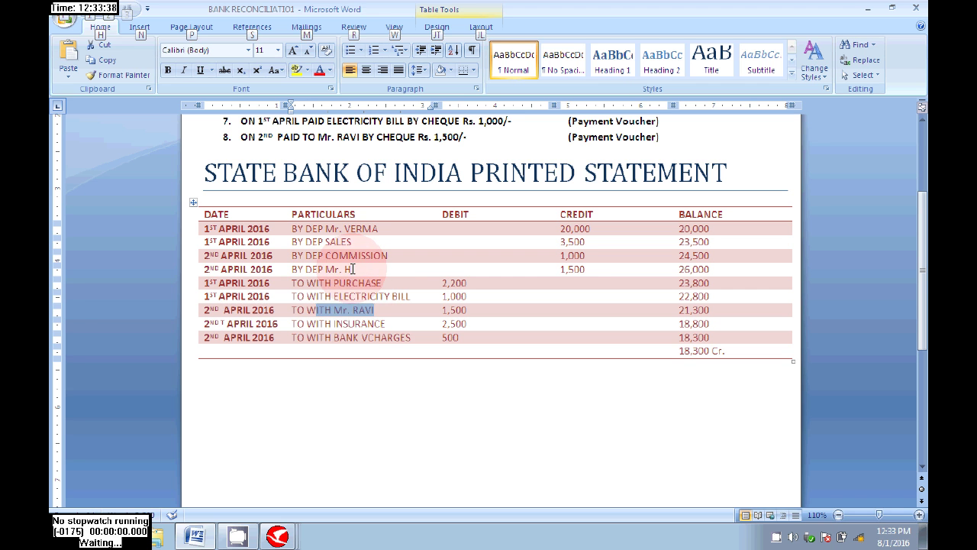
In the Word statement, colour the particulars of the unmatched 1,500 deposit, INSURANCE and BANK VCHARGES entries black.
left_click_drag(351, 269, 293, 268)
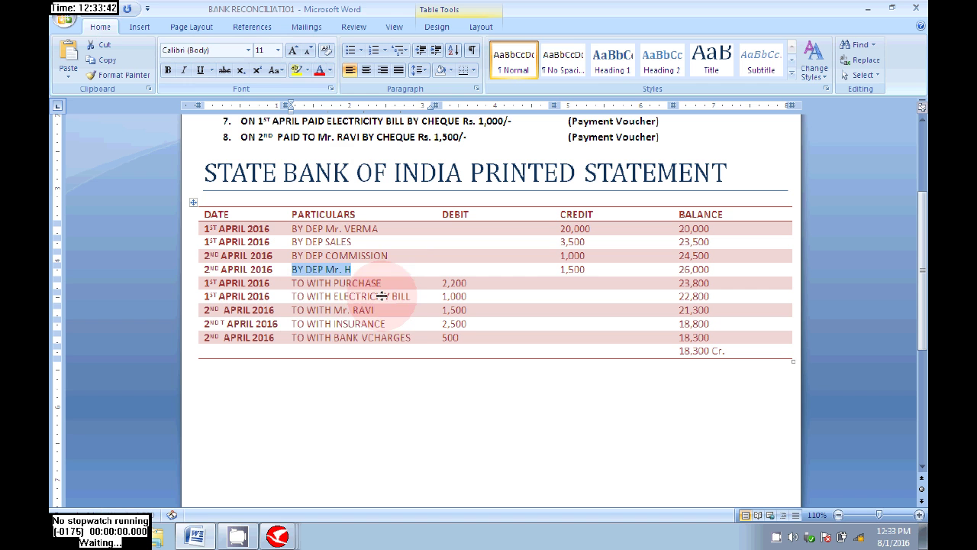
left_click_drag(386, 324, 291, 323)
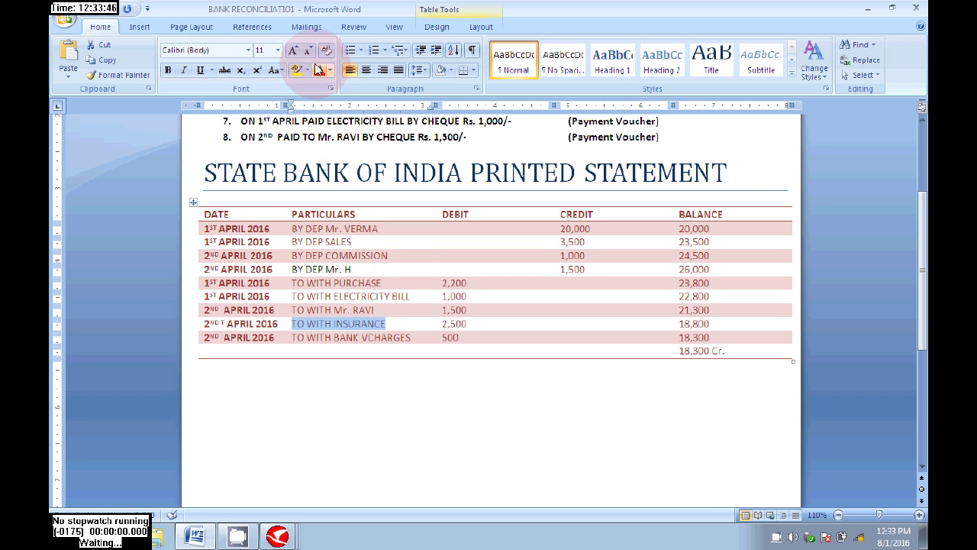
left_click_drag(411, 338, 291, 338)
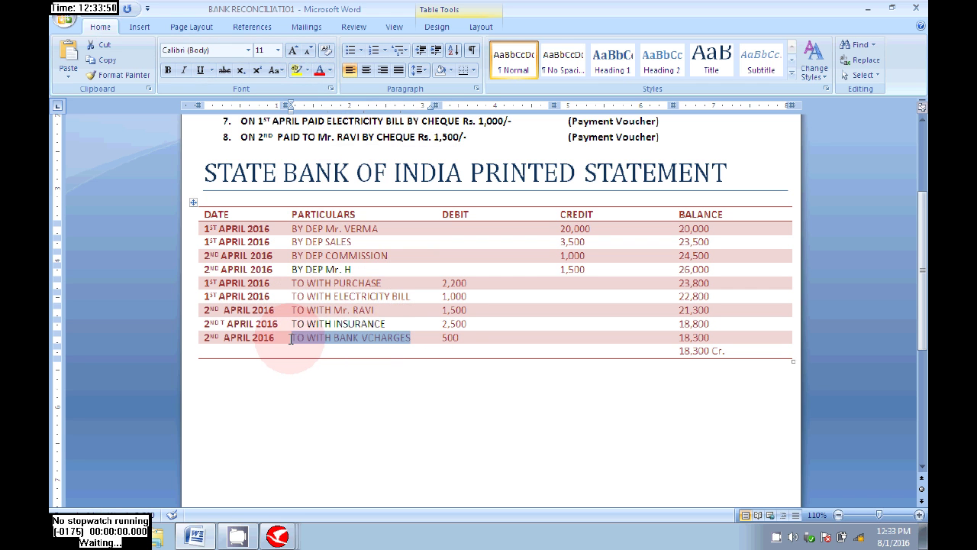
left_click(315, 69)
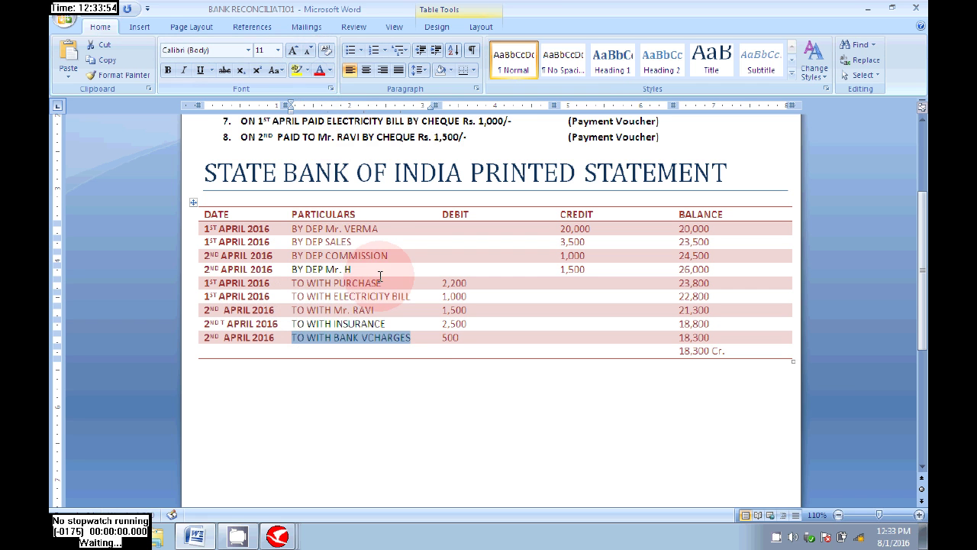
left_click(421, 372)
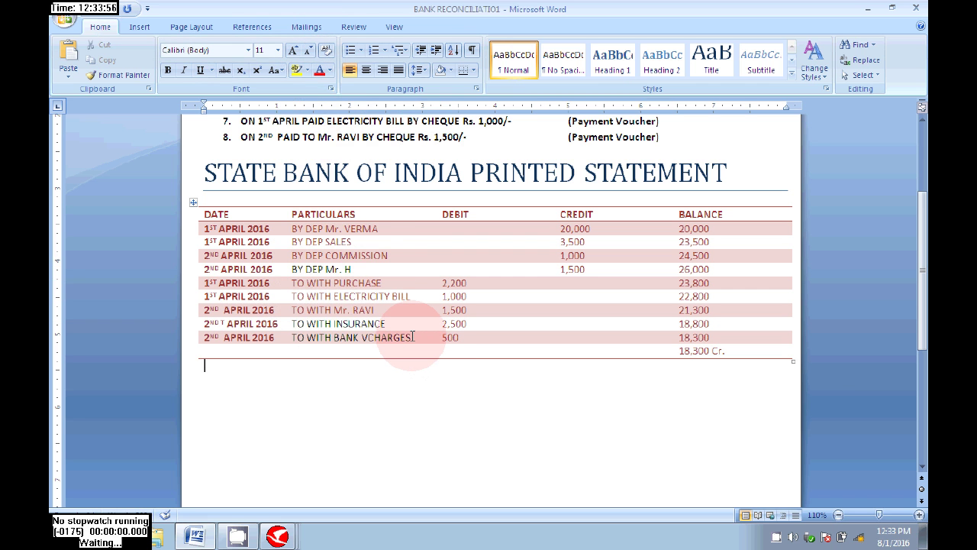
Add the note "addd to receipts" after the particulars of the unmatched 1,500 deposit and highlight it yellow.
left_click(428, 269)
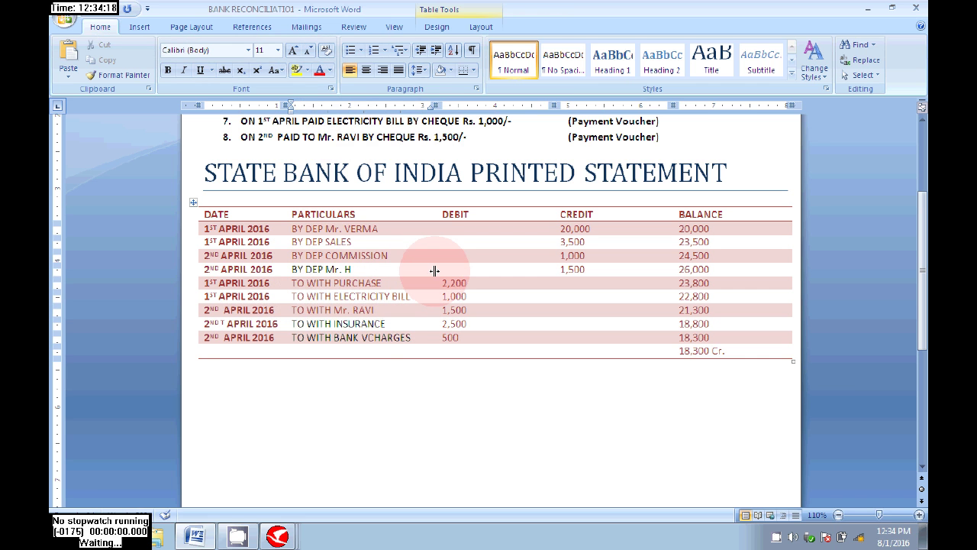
type("addd to receipts.")
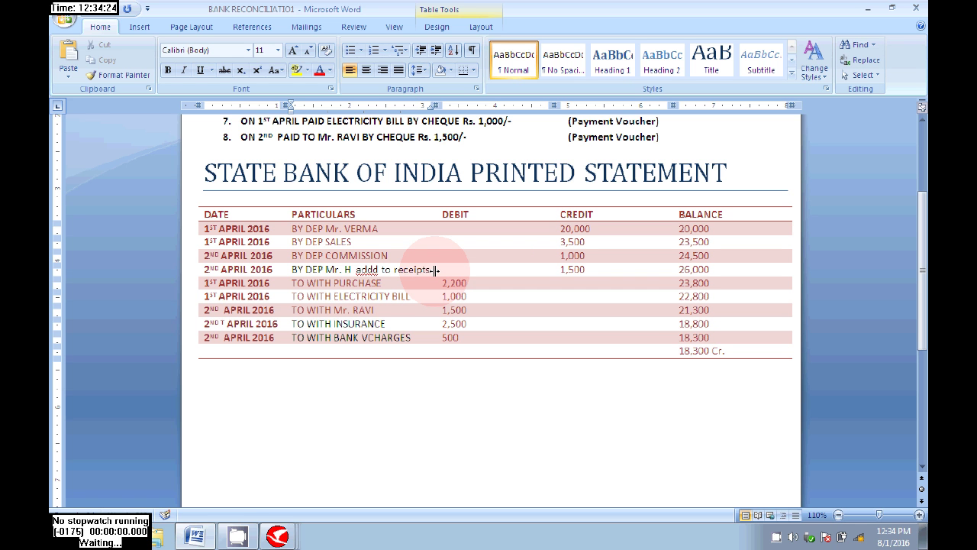
key("alt+a")
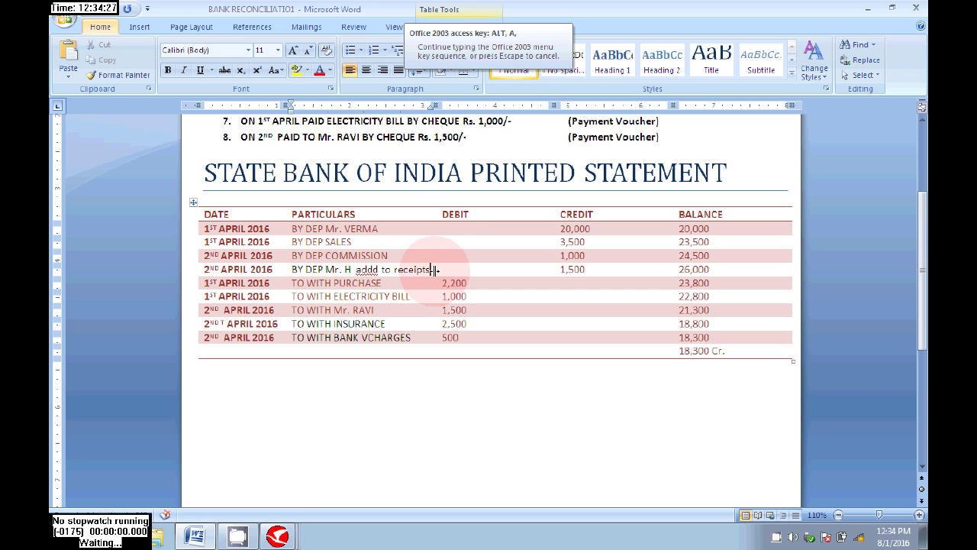
left_click_drag(431, 269, 369, 269)
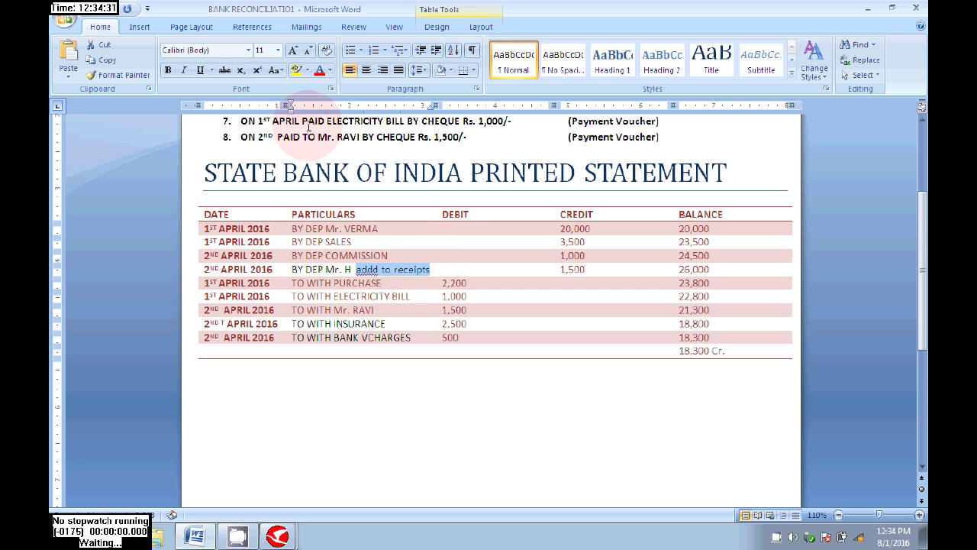
key("ctrl+alt+h")
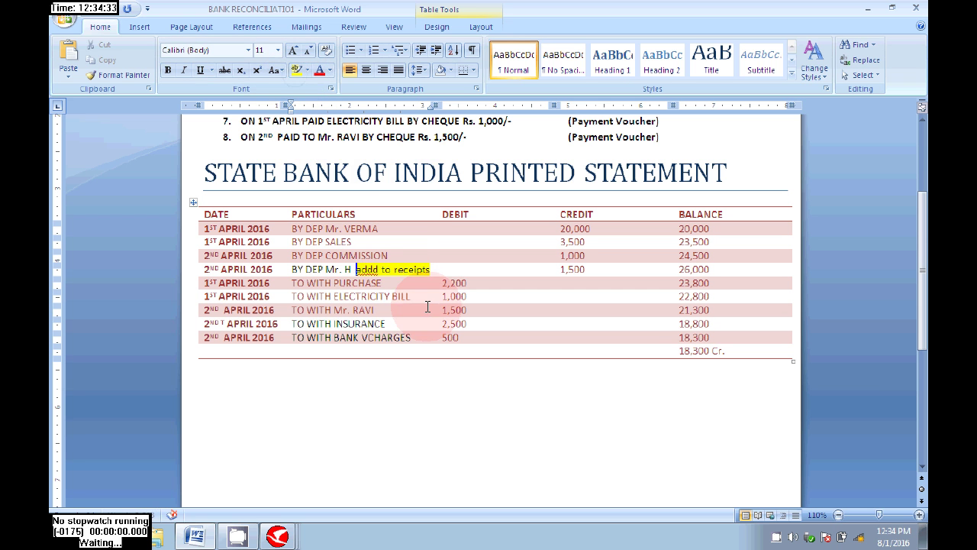
Add the note "add to paymnets" after the INSURANCE entry in the statement table.
left_click(407, 319)
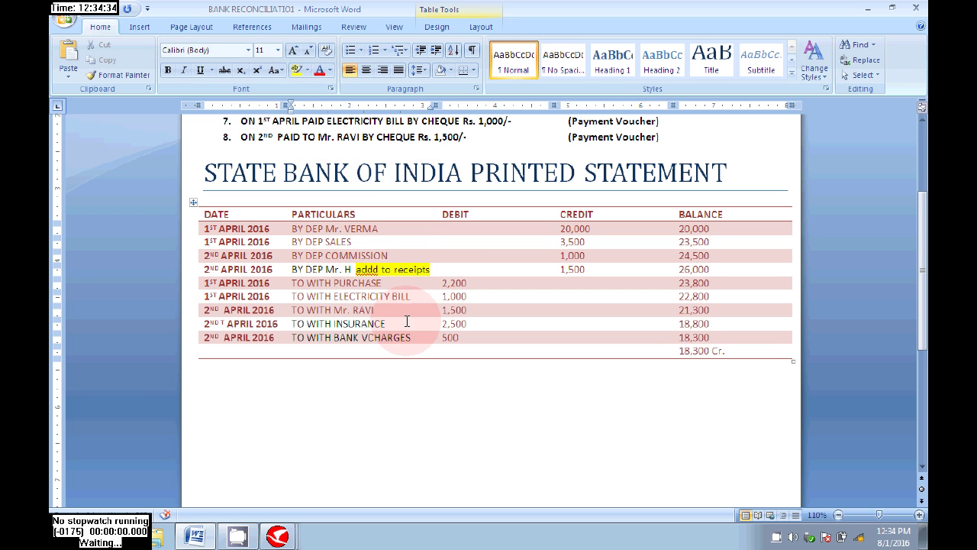
type("a")
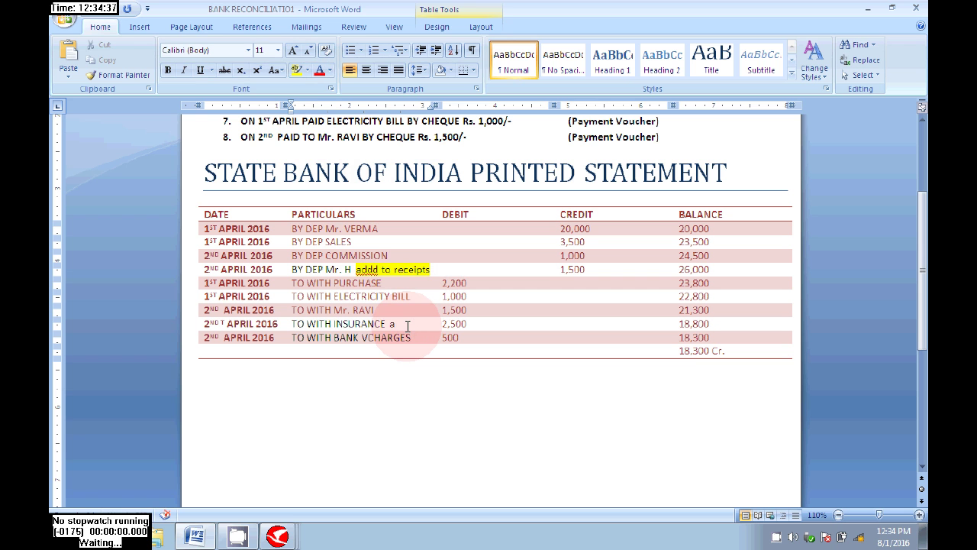
type("ddd")
key("BackSpace")
type("to pa")
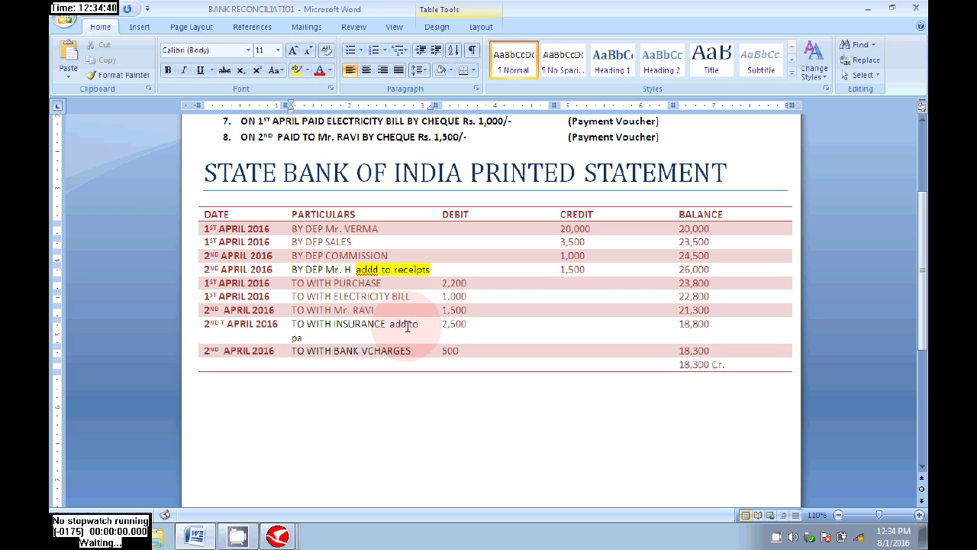
type("ymnets")
Highlight the INSURANCE note yellow and copy the highlighted "add to paymnets" note to the BANK VCHARGES entry.
key("ctrl+shift+Left")
key("ctrl+shift+Left")
key("shift+Left")
key("shift+Left")
key("shift+Left")
key("shift+Left")
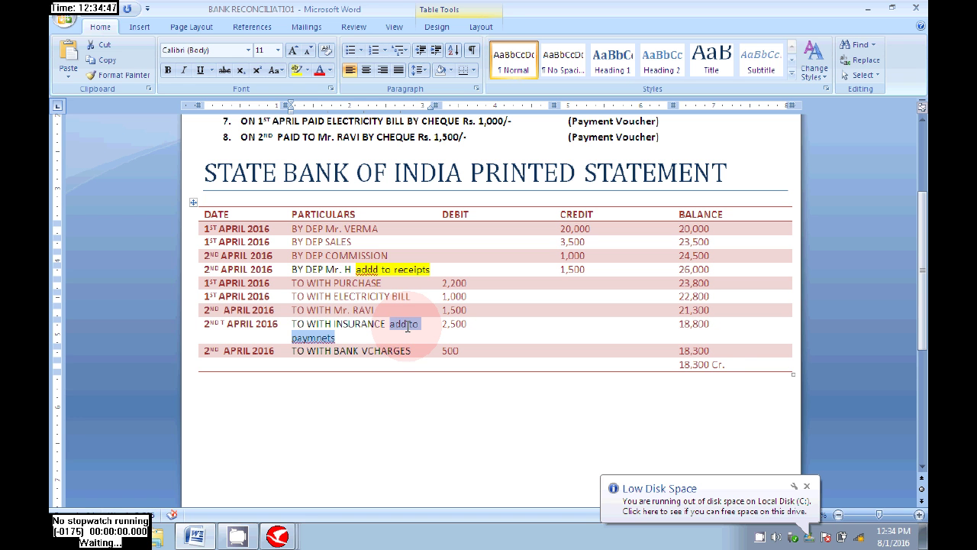
left_click_drag(407, 326, 412, 351)
key("alt")
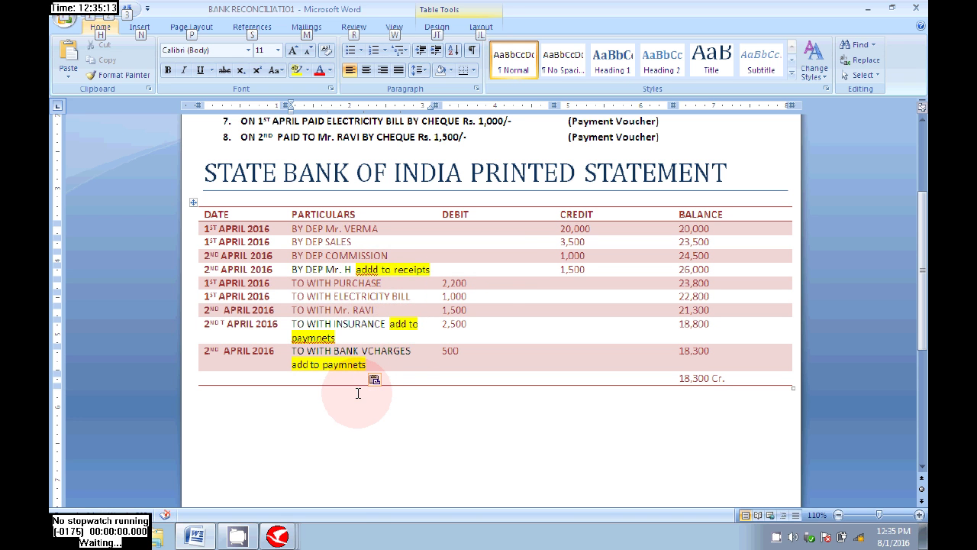
Switch to Wings Accounting and start a bank receipt voucher dated 01-04-2003 for SBI a/c against the unmatched depositor's account.
left_click(277, 536)
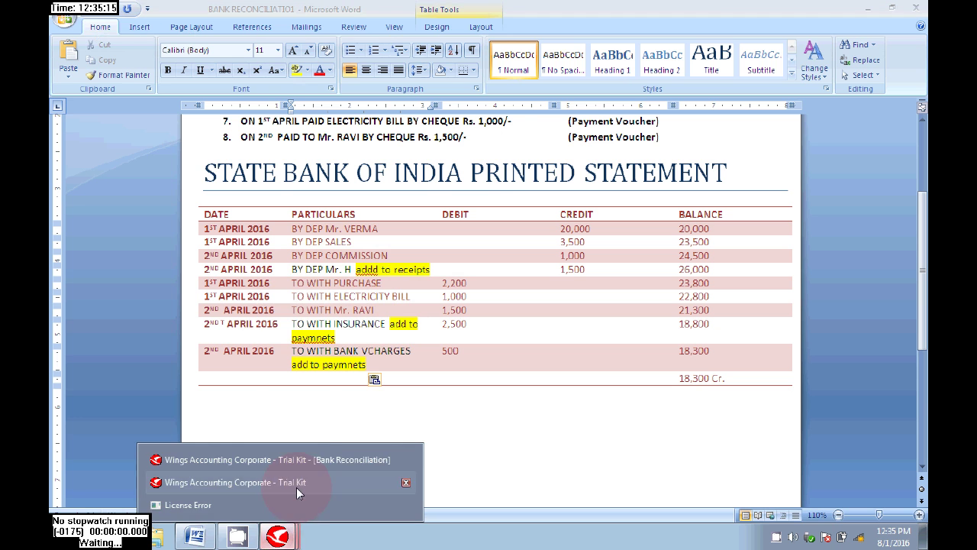
left_click(313, 459)
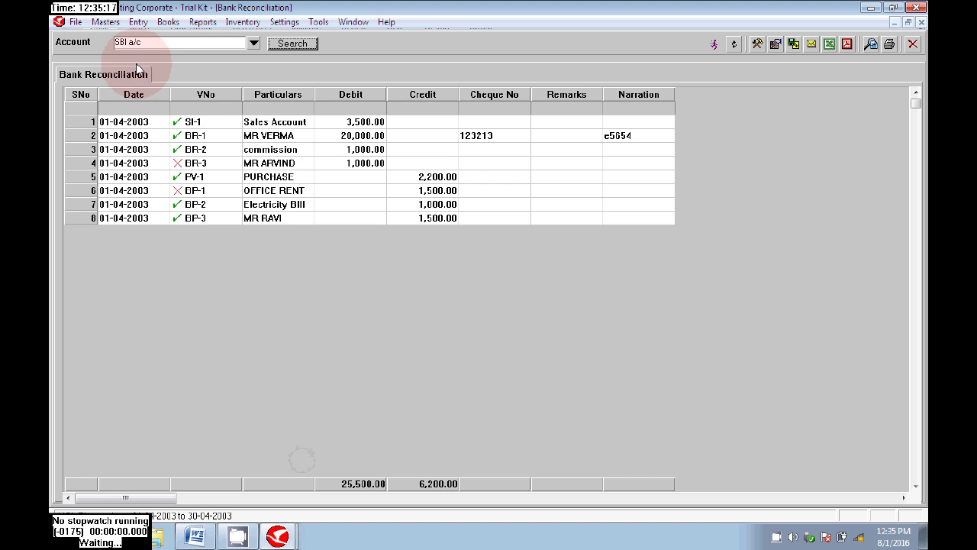
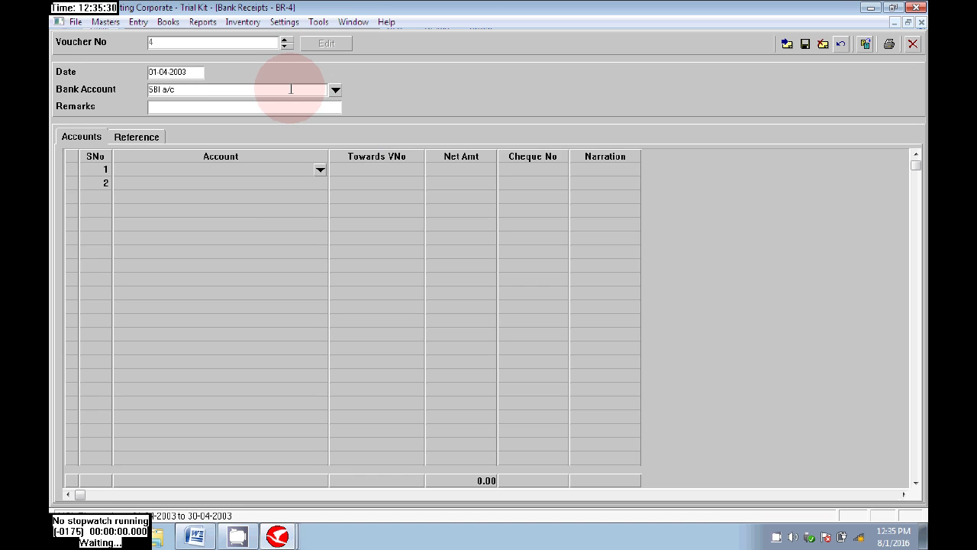
key("Return")
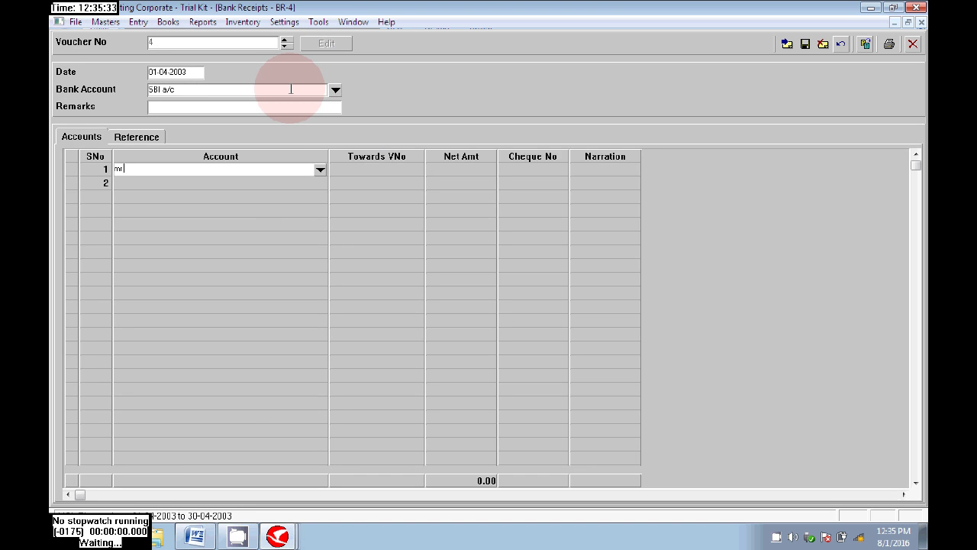
type("mr h")
key("Return")
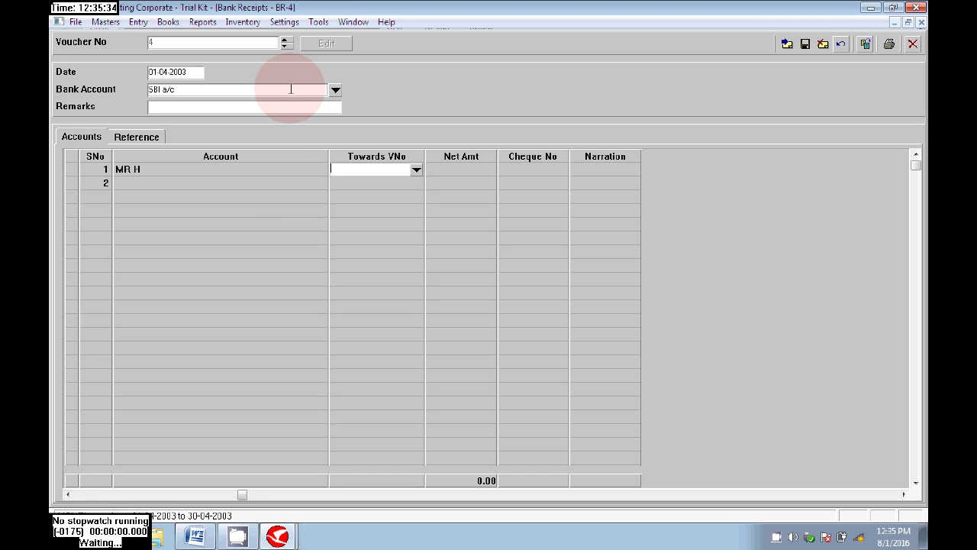
key("Return")
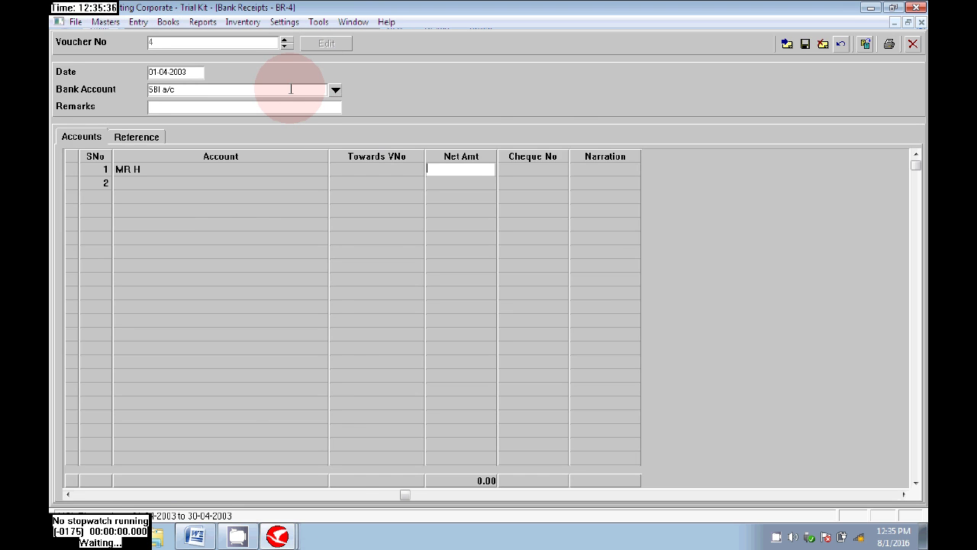
Check the deposit's credit amount in the Word statement, enter 1,500 as the receipt's net amount and save the voucher.
key("alt+Tab")
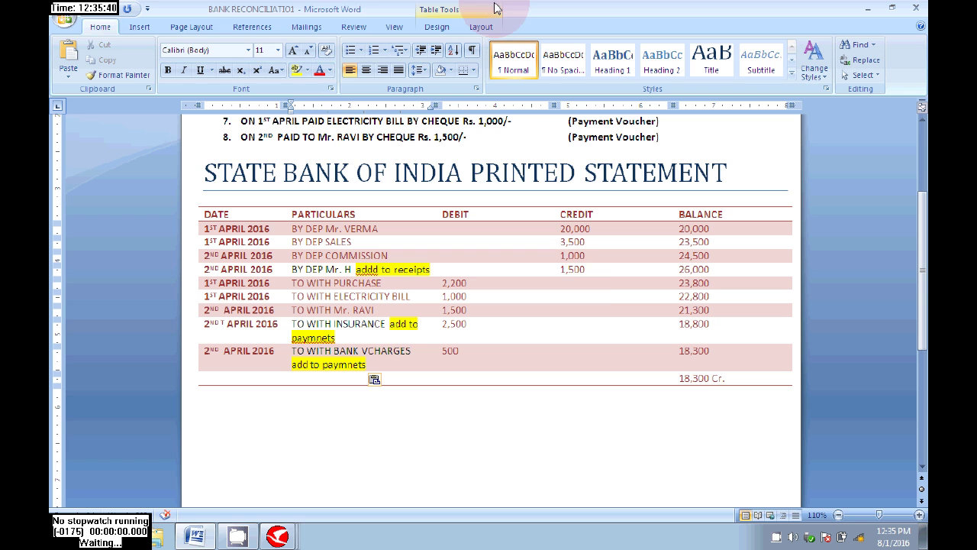
left_click(574, 272)
key("alt+Tab")
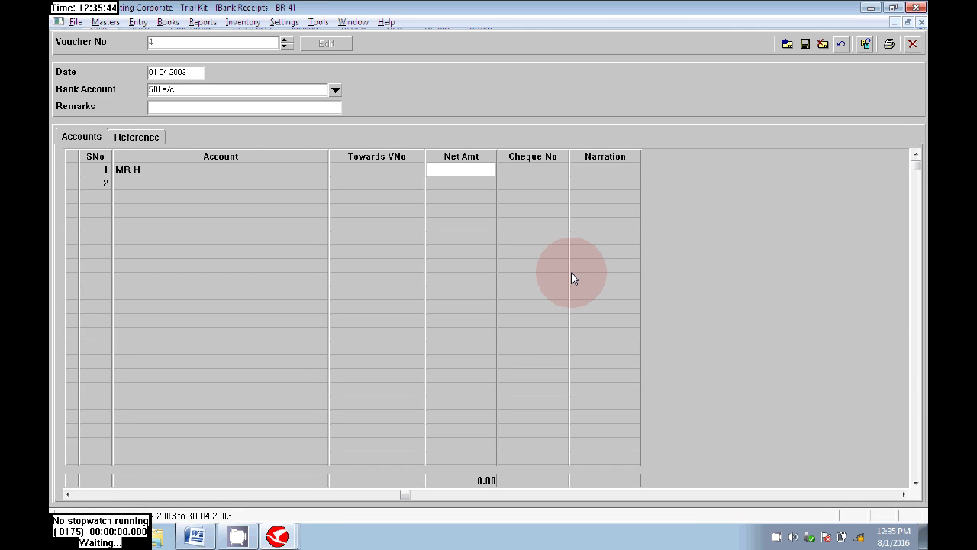
type("1,500")
key("Return")
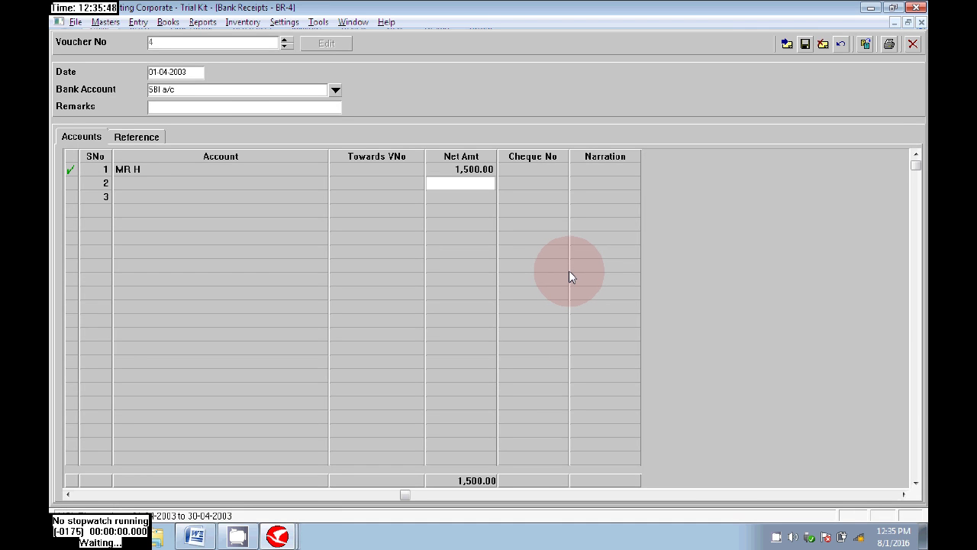
key("Return")
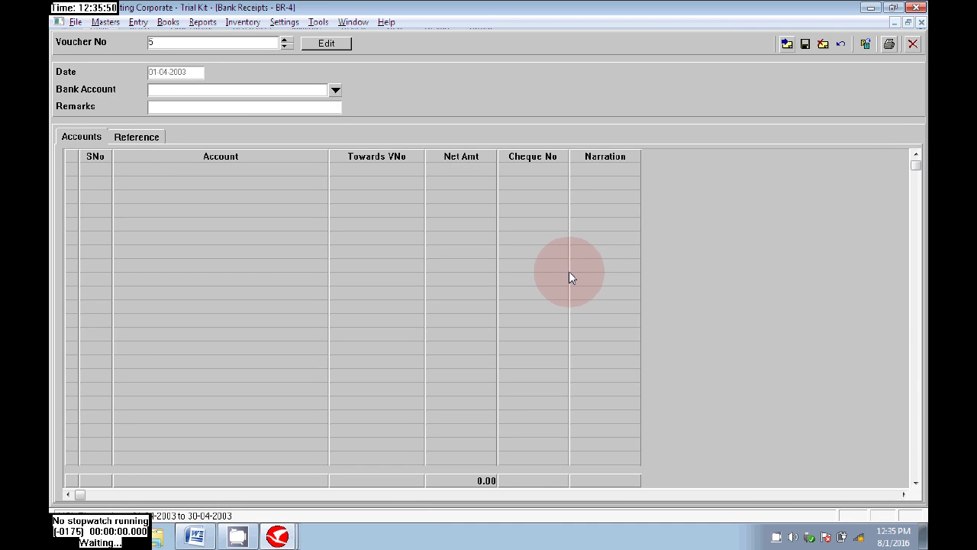
Close the bank receipt entry and refresh the SBI a/c reconciliation to include the new receipt.
left_click(912, 44)
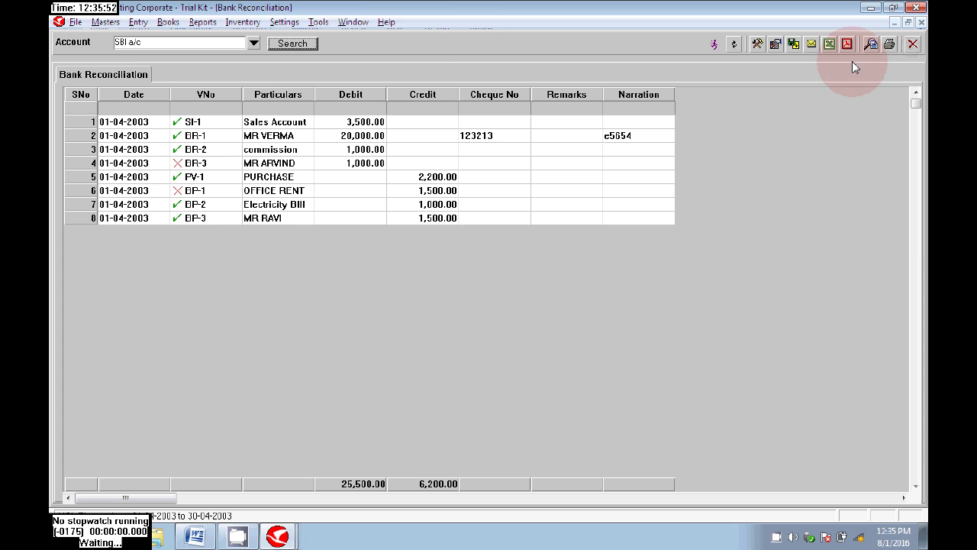
left_click(139, 23)
left_click(638, 231)
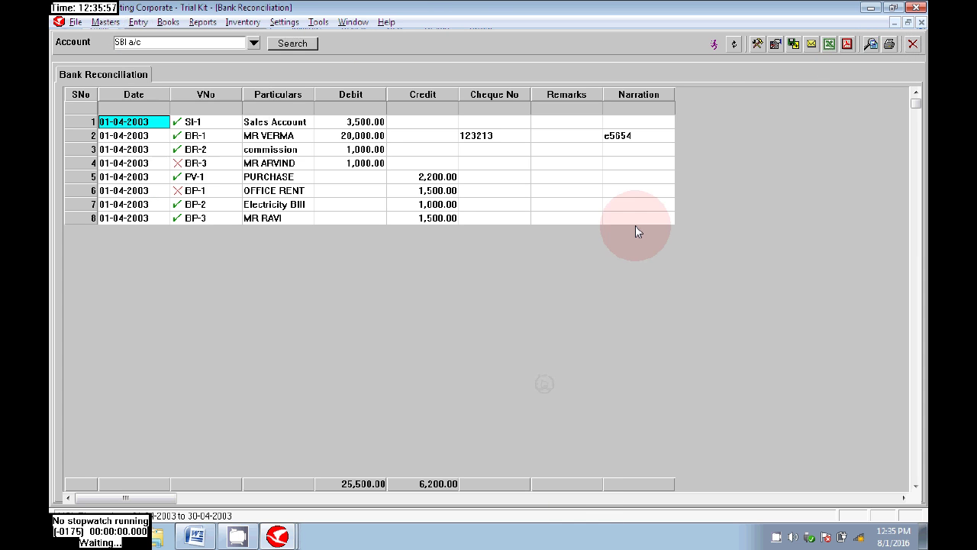
left_click(732, 46)
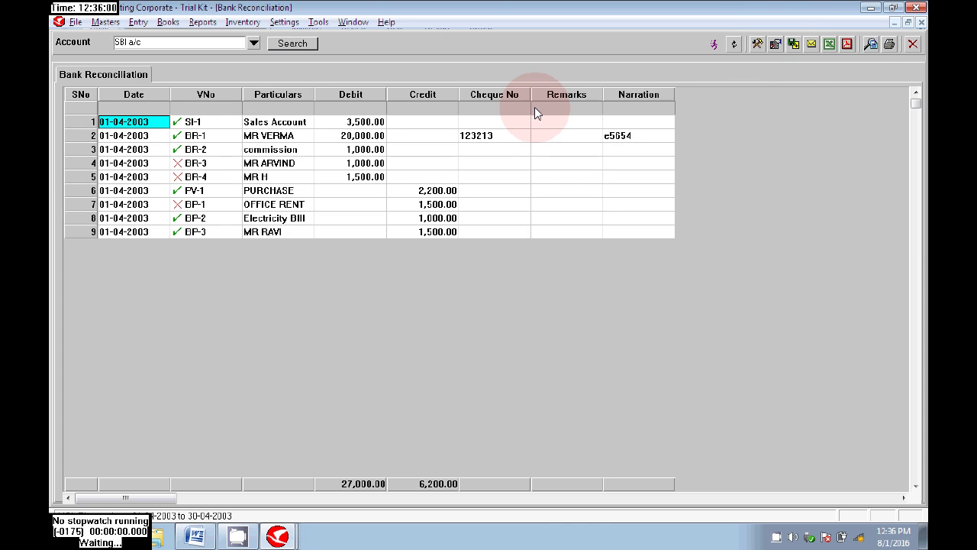
left_click(267, 178)
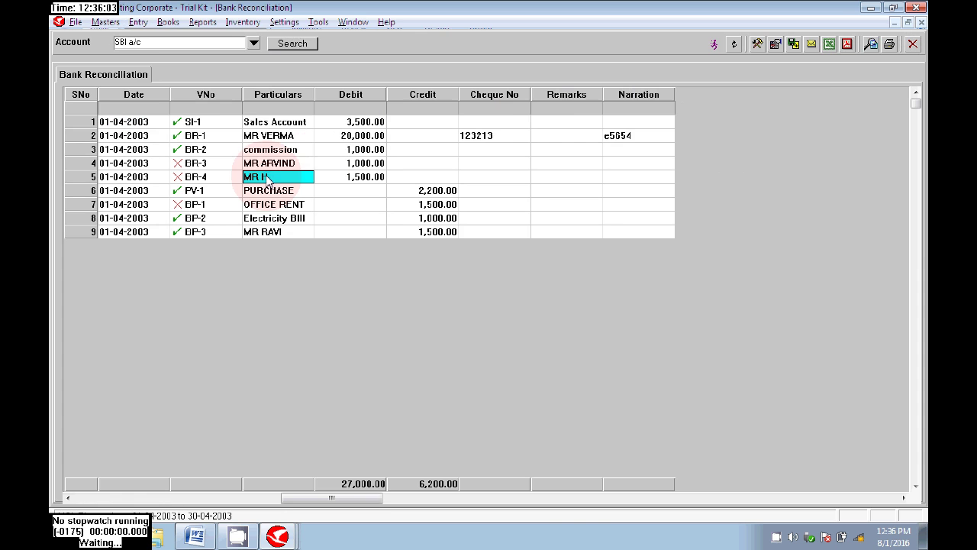
Start a bank payment voucher dated 03-04-2003 with SBI a/c as the bank account.
left_click(139, 24)
mouse_move(191, 53)
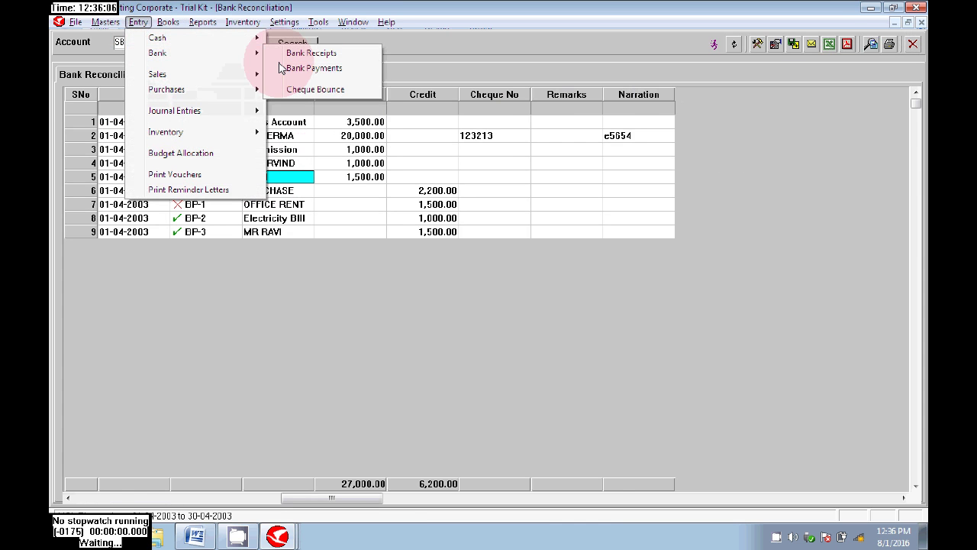
left_click(329, 70)
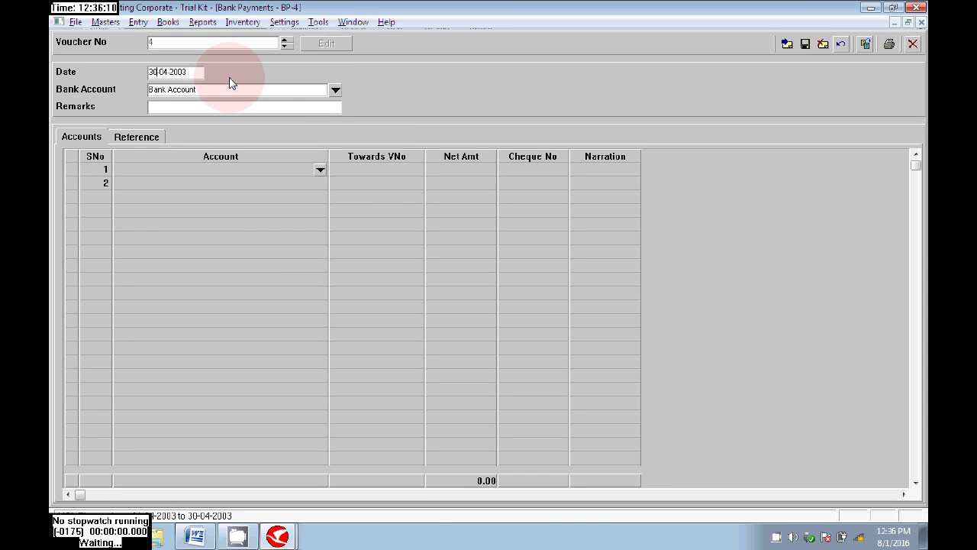
key("Return")
type("sb")
key("Return")
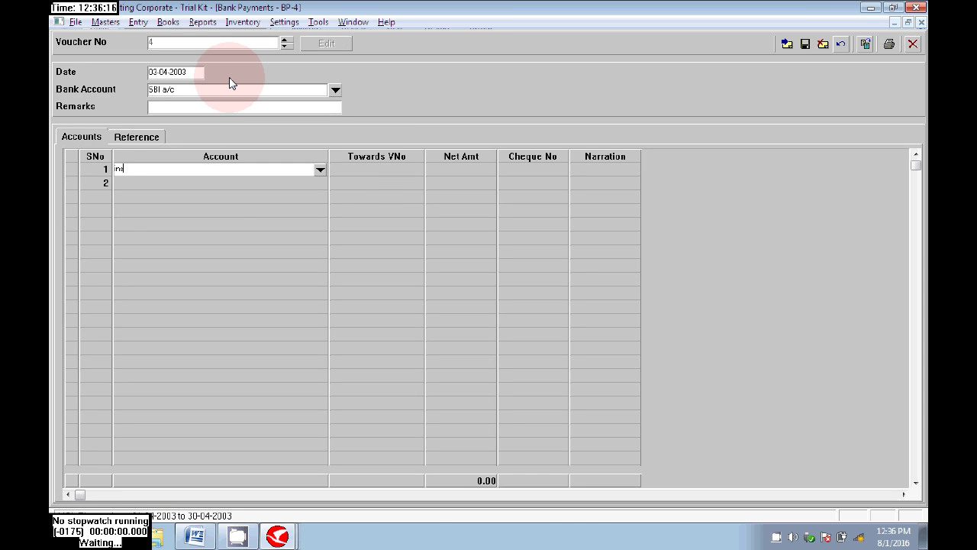
Enter INSURANCE as the payment's account with a net amount of 2,500 and save the voucher.
key("Return")
key("Return")
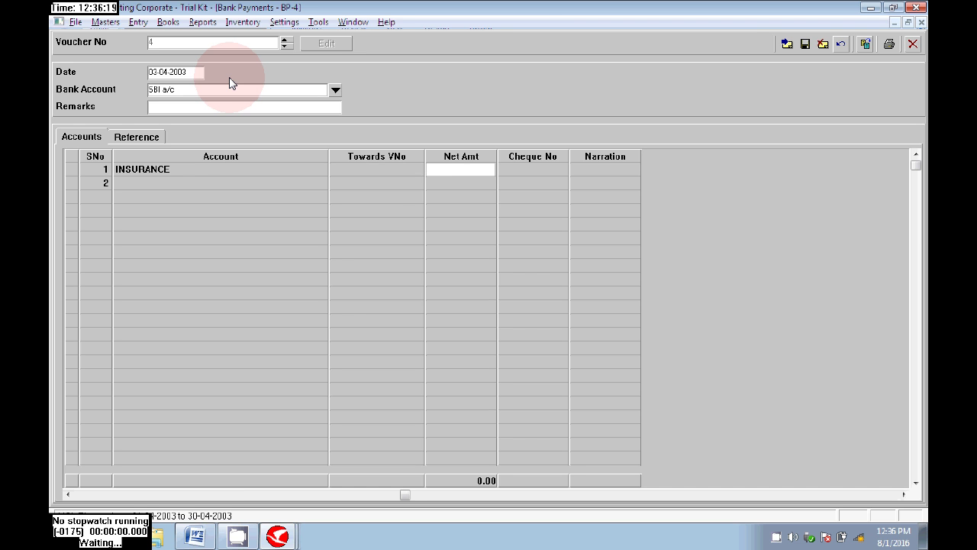
type("2,500")
key("Return")
key("Return")
key("ctrl+s")
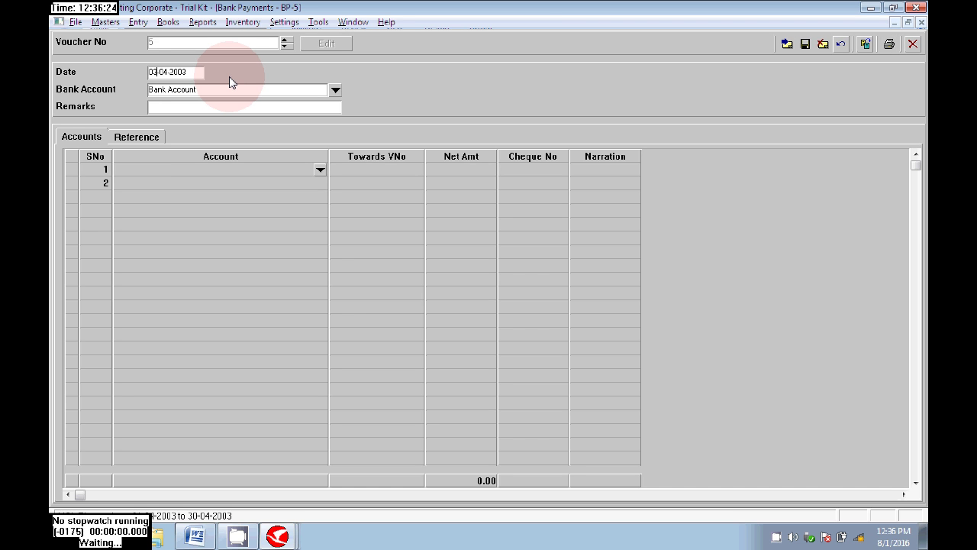
Date the next bank payment voucher 01-04-2003 and set its bank account to SBI a/c.
type("01")
key("Return")
key("Return")
type("SBI")
key("Return")
key("Return")
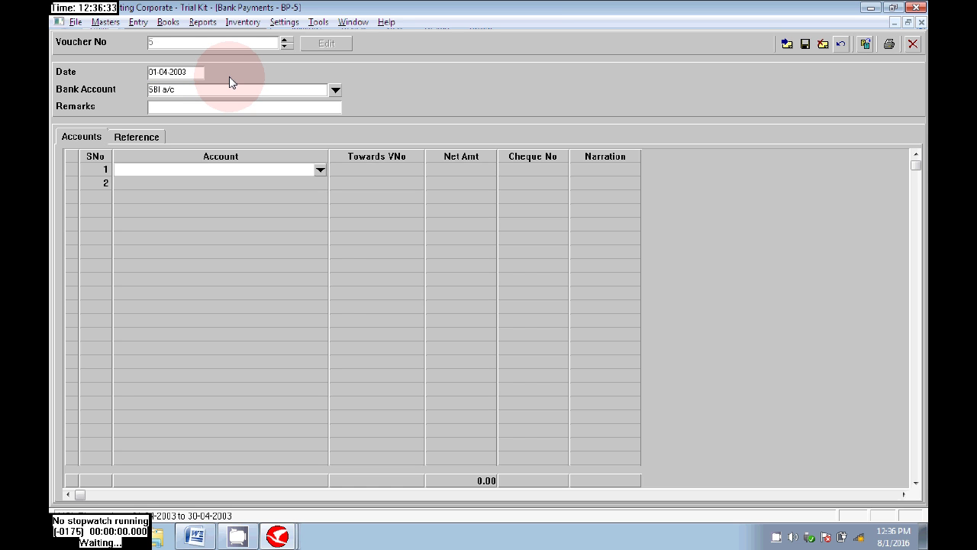
Enter BANK CHARGES as the payment's account with a net amount of 500 and save the voucher.
type("bank charge")
key("Return")
key("Return")
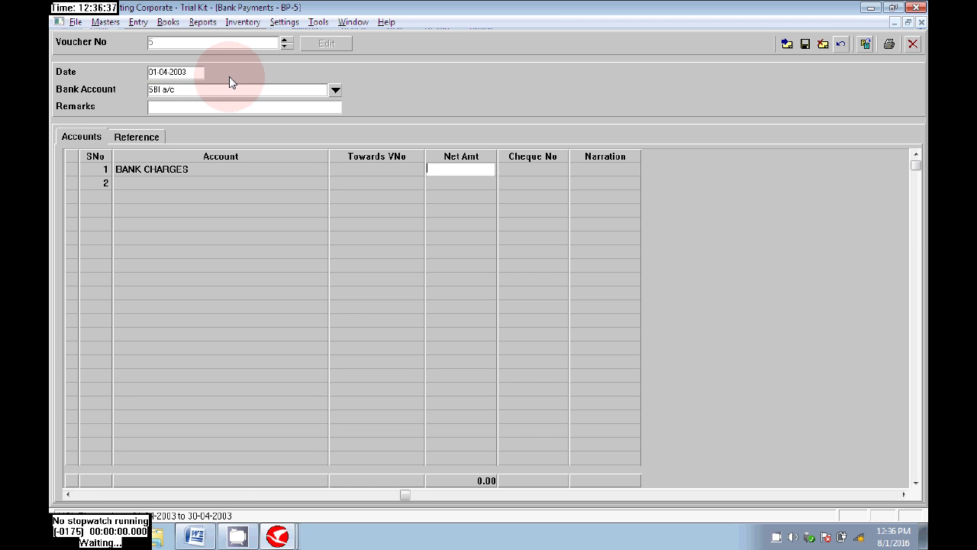
type("500")
key("Return")
key("Return")
key("ctrl+s")
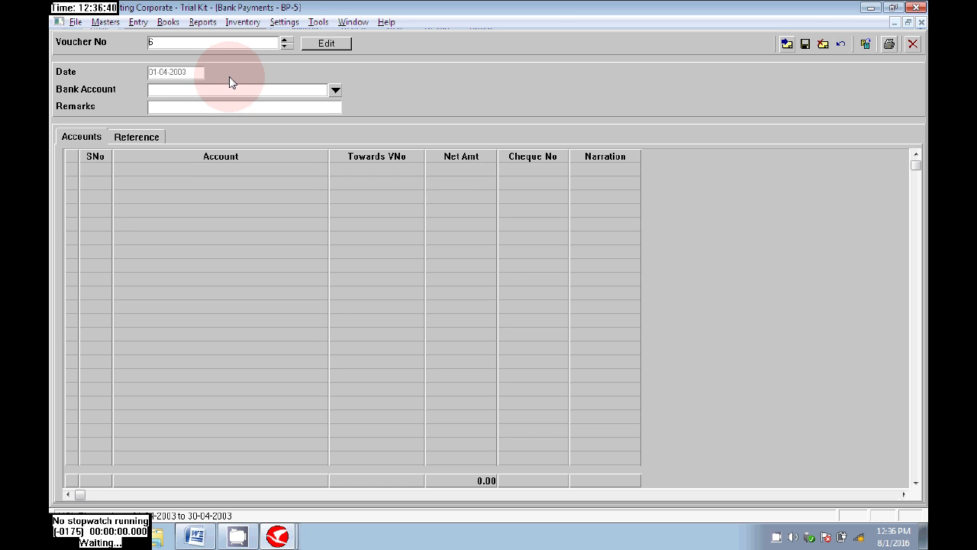
Close the bank payment entry and refresh the SBI a/c reconciliation to include the new payments.
left_click(912, 44)
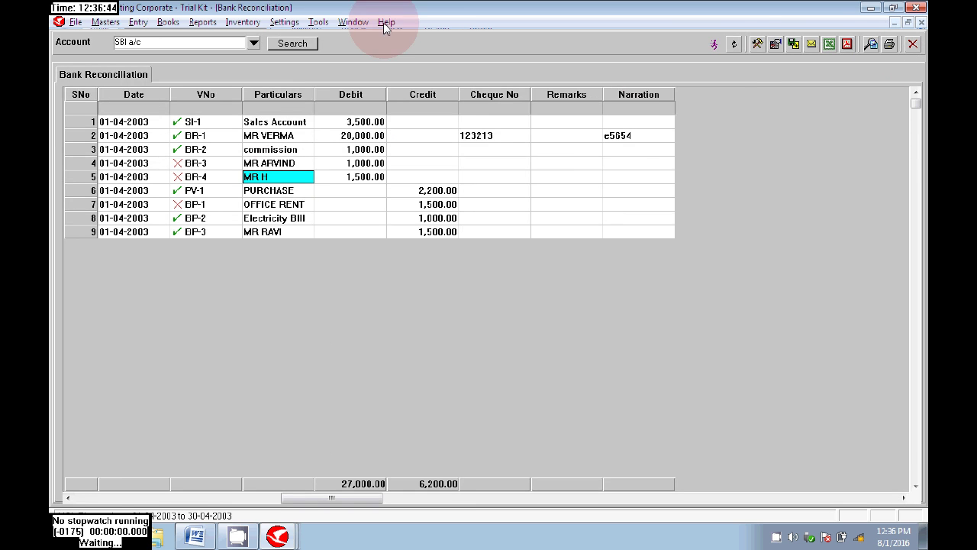
left_click(737, 46)
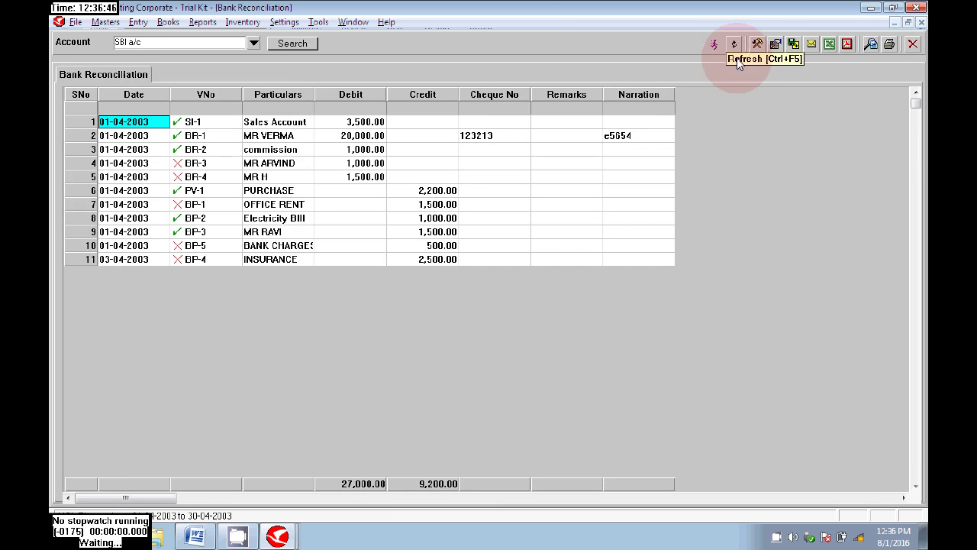
left_click(267, 176)
Check the 1,500 deposit against the Word statement and clear receipt voucher BR-4 with clearing date 01-04-2003.
left_click(227, 177)
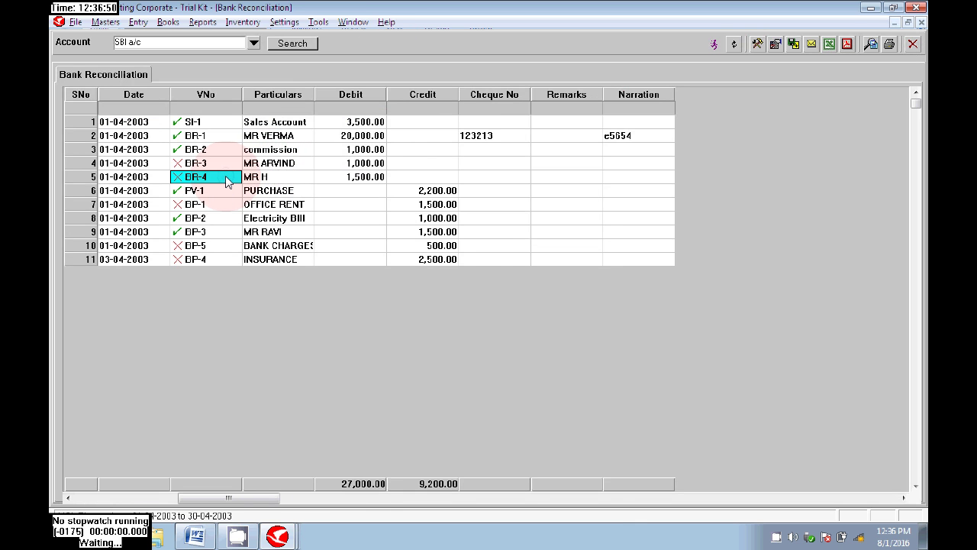
key("alt+Tab")
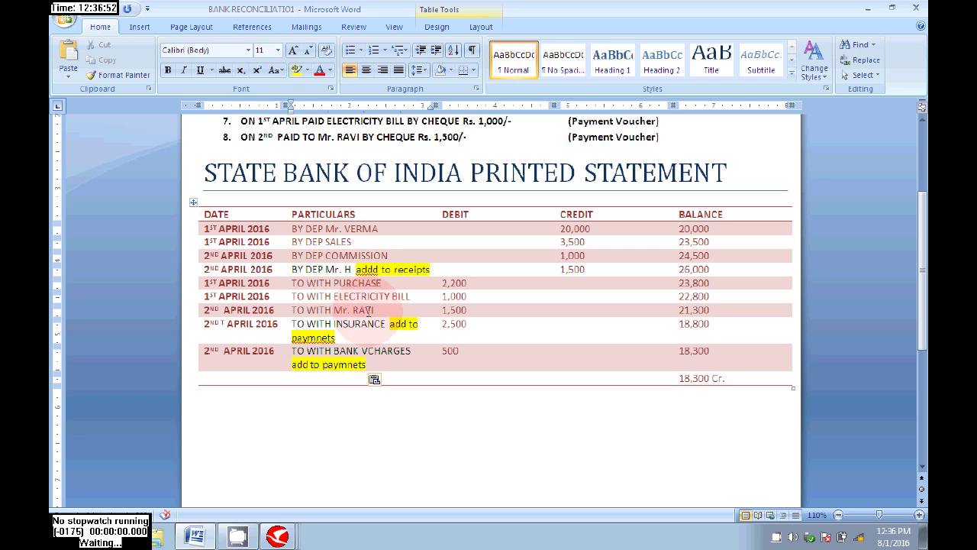
left_click(292, 269)
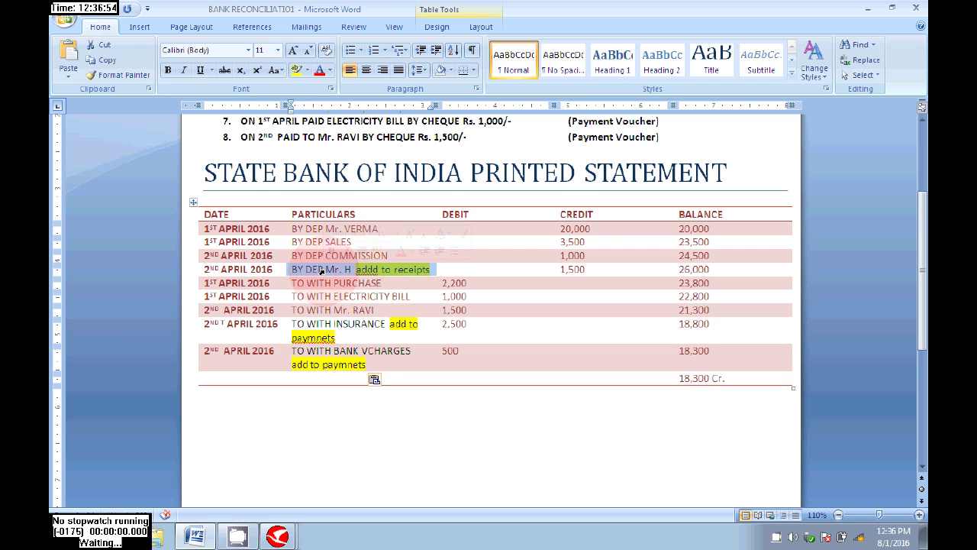
left_click(316, 265)
key("alt+Tab")
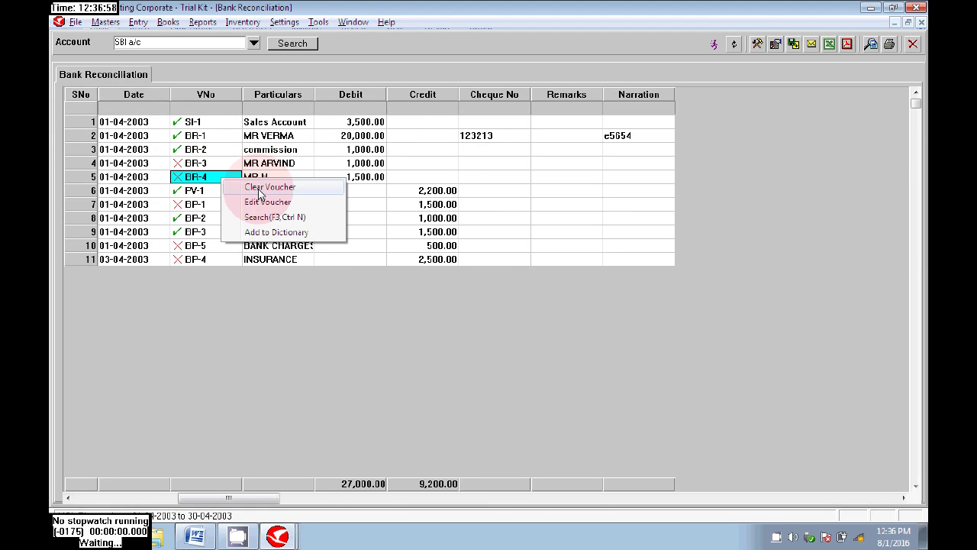
left_click(258, 191)
left_click(517, 269)
left_click(474, 258)
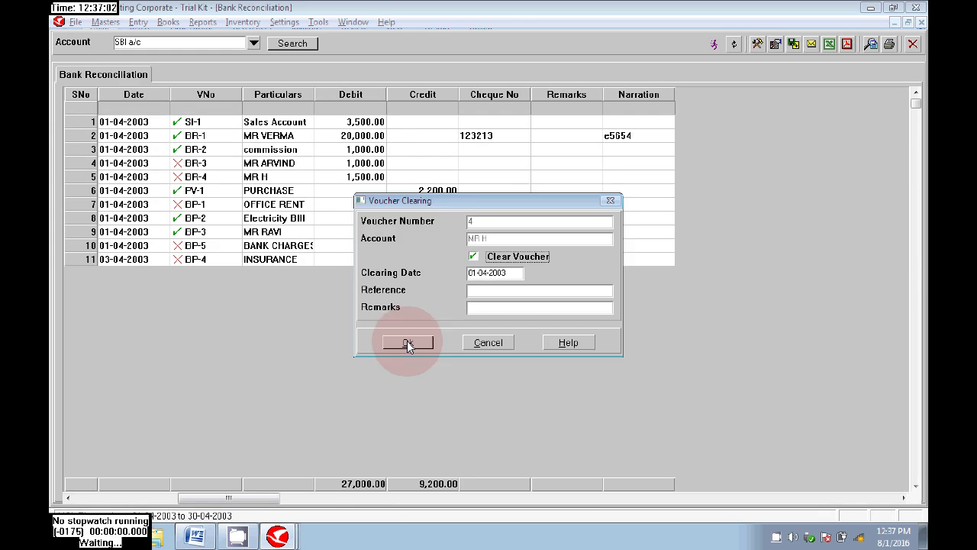
Clear the BANK CHARGES payment voucher BP-5 with clearing date 01-04-2003.
right_click(221, 246)
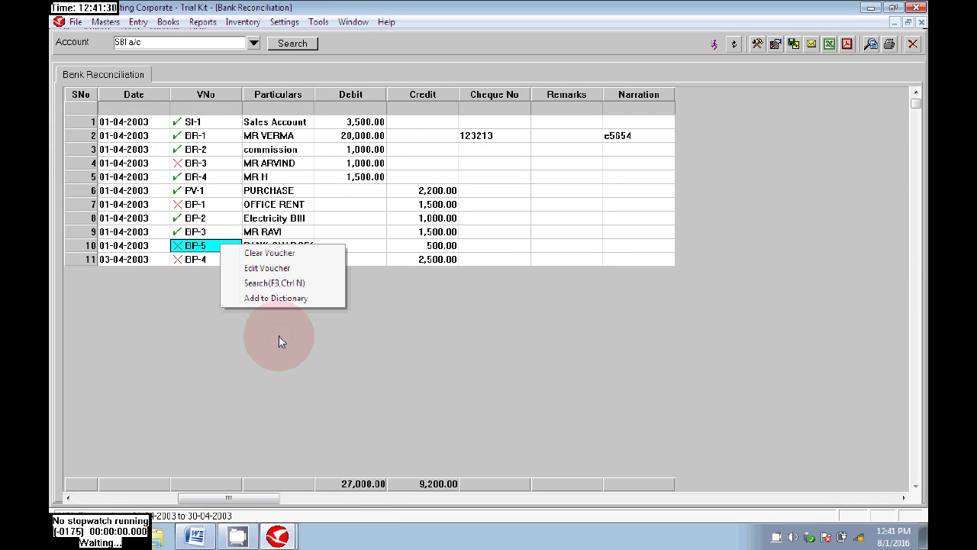
left_click(279, 342)
right_click(223, 249)
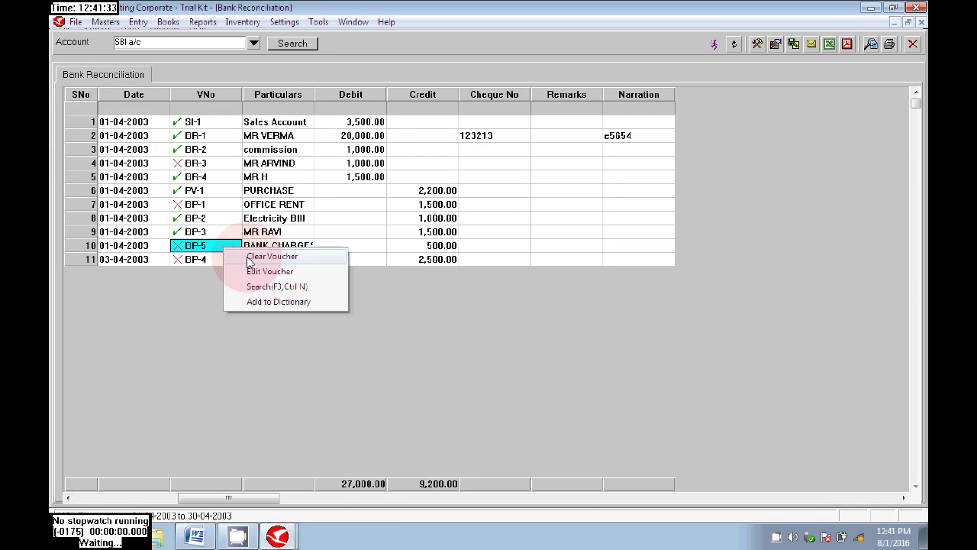
left_click(253, 258)
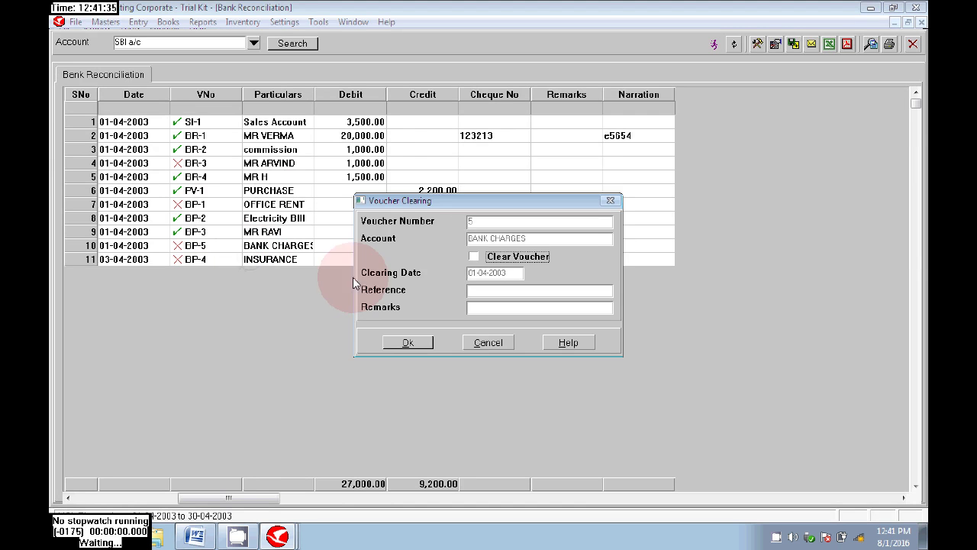
left_click(473, 256)
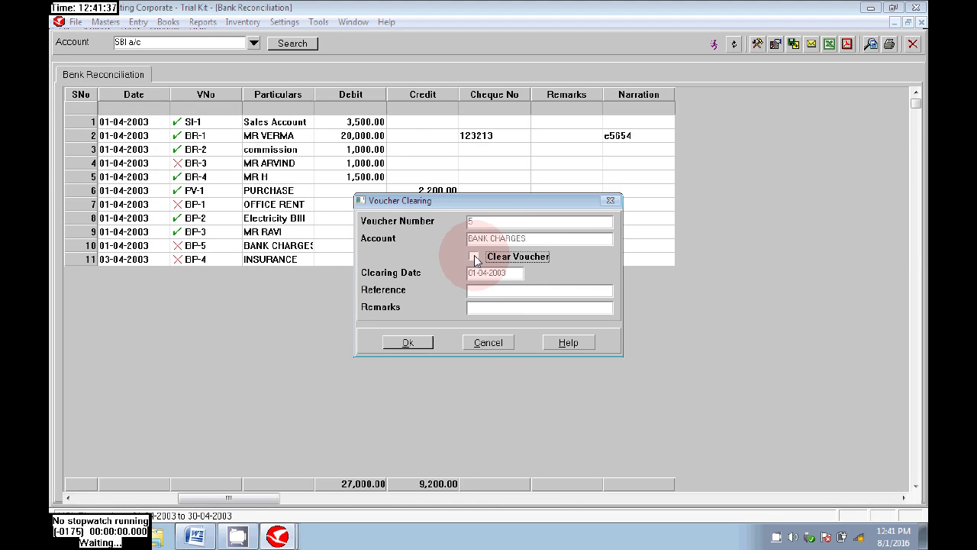
left_click(408, 342)
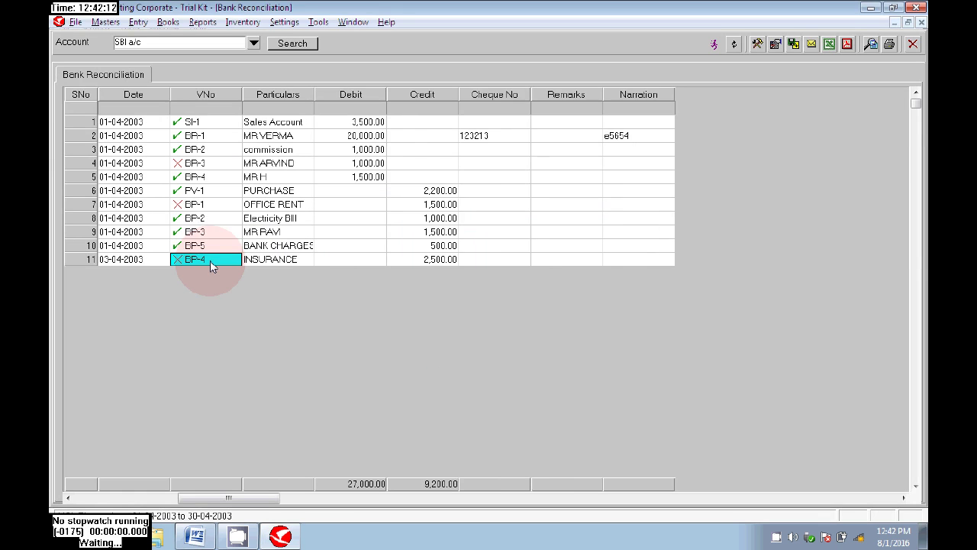
Clear the INSURANCE payment voucher BP-4 with clearing date 03-04-2003.
right_click(210, 260)
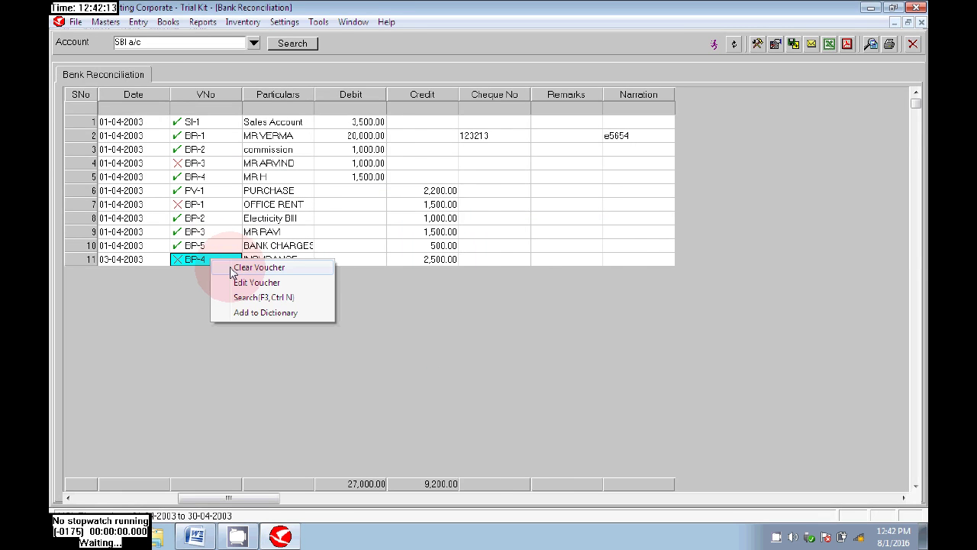
left_click(243, 268)
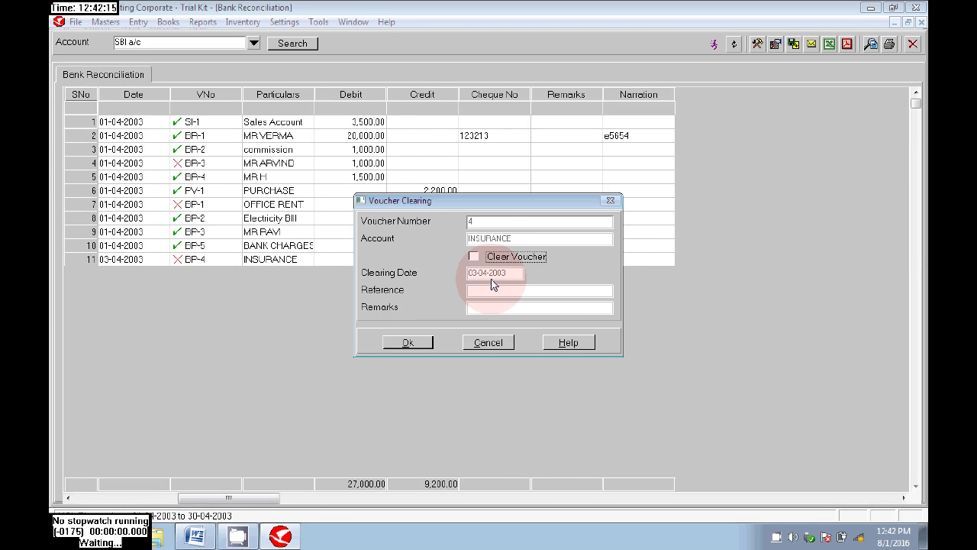
left_click(473, 259)
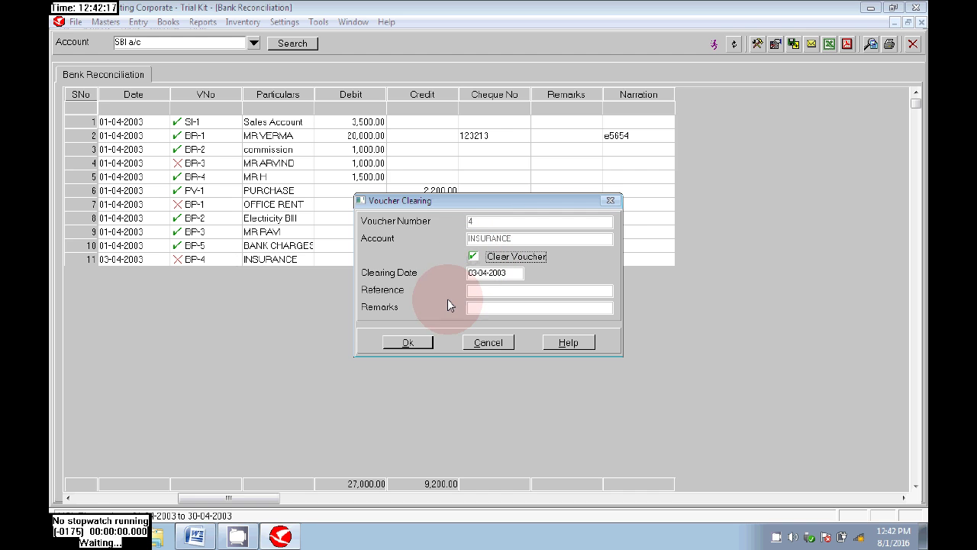
left_click(405, 345)
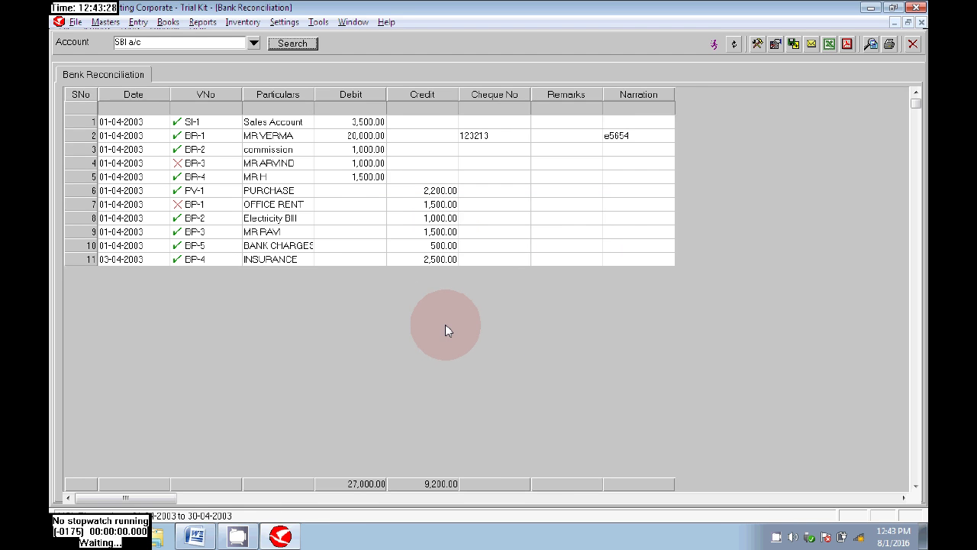
Check the uncleared vouchers BR-3 and BP-1 in the full voucher list and close the SBI a/c reconciliation.
left_click(233, 164)
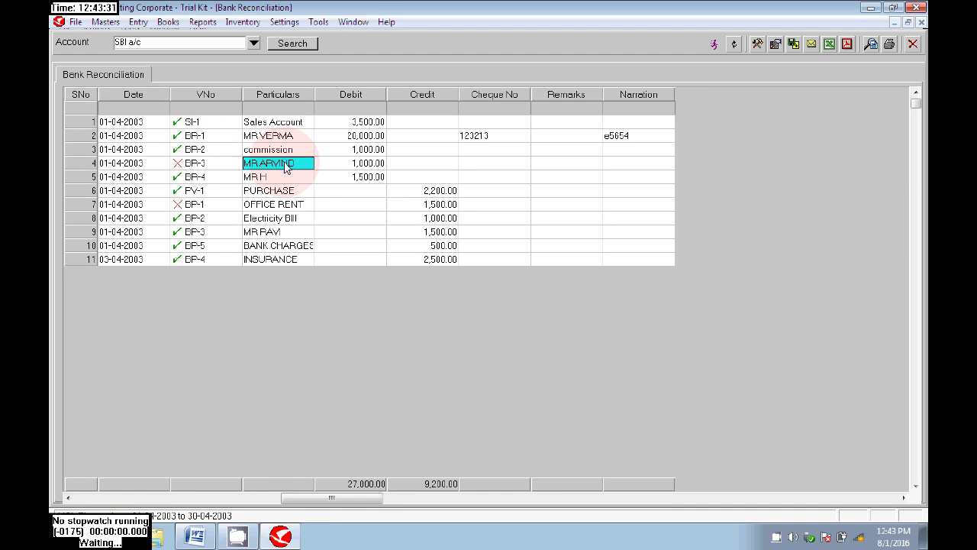
left_click(232, 163)
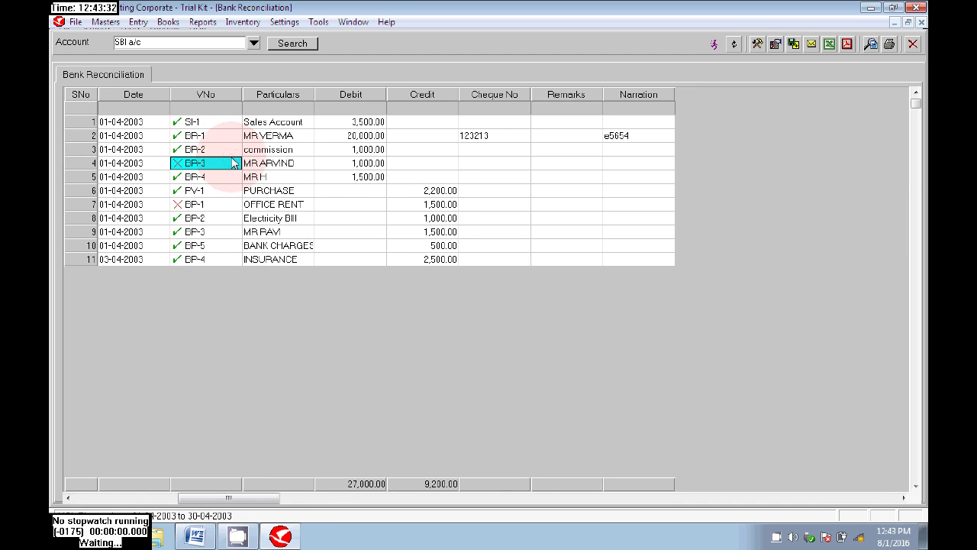
left_click(231, 203)
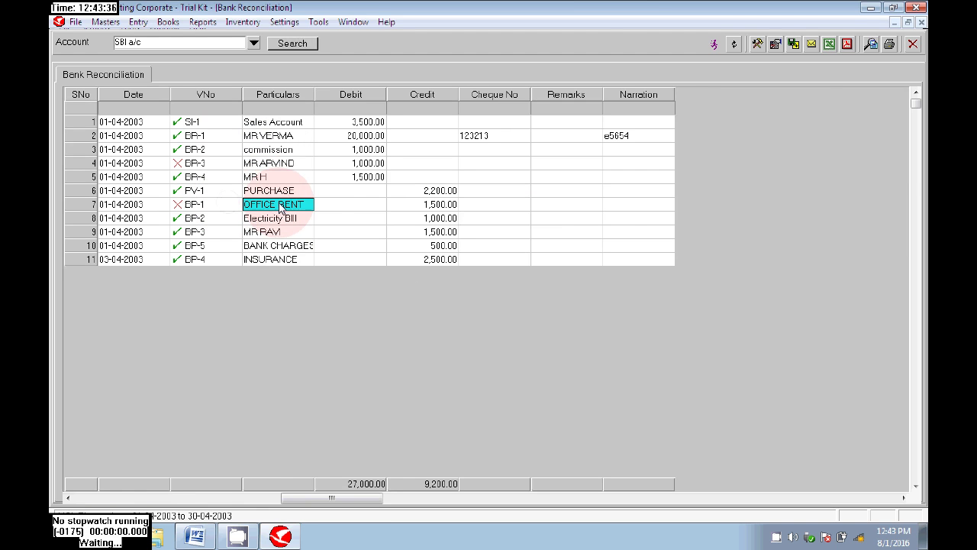
left_click(914, 46)
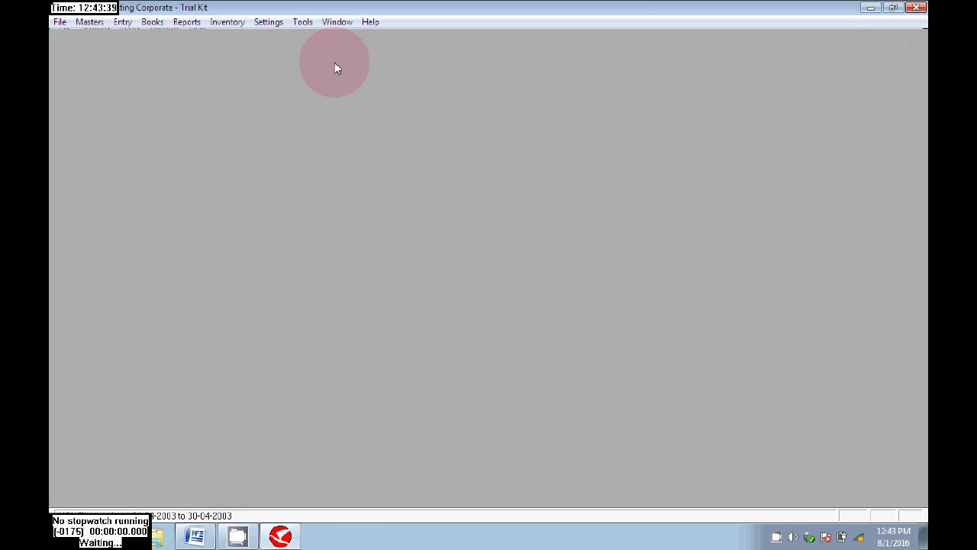
Reopen the bank reconciliation for SBI a/c for the entire period, showing only un-cleared vouchers.
left_click(151, 22)
mouse_move(232, 74)
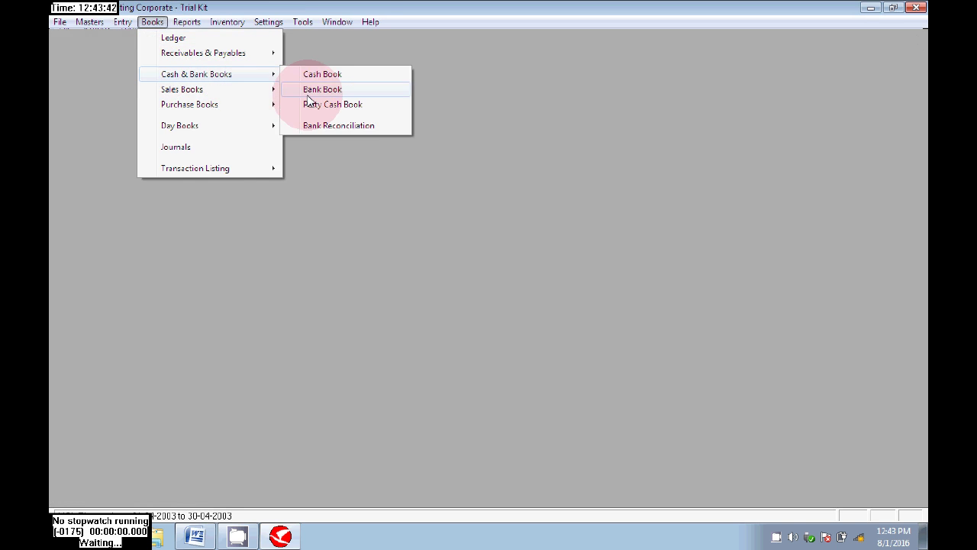
left_click(350, 126)
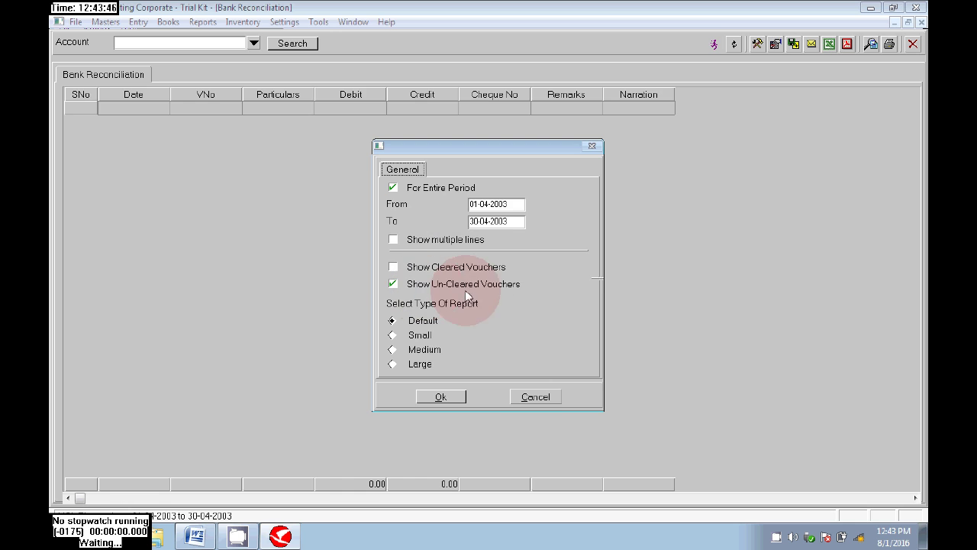
left_click(396, 269)
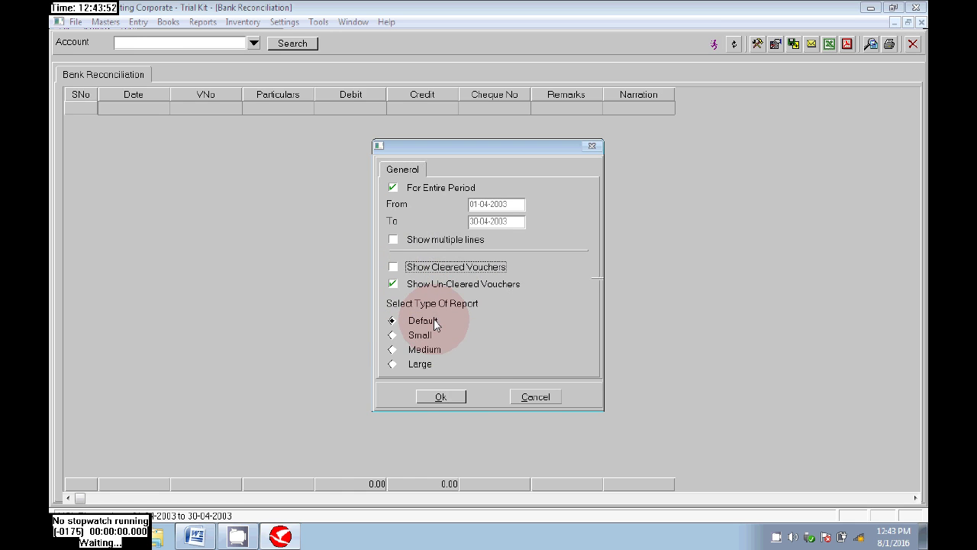
left_click(451, 395)
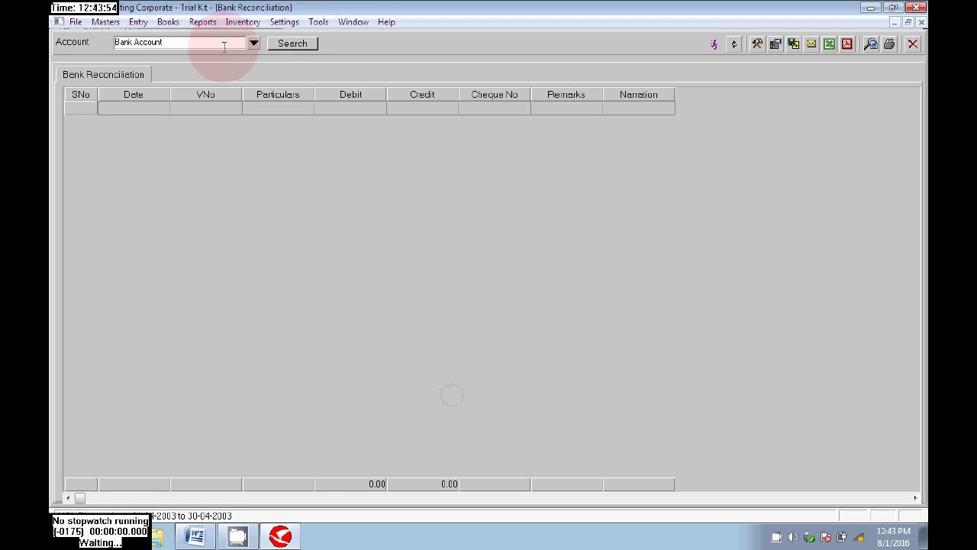
left_click(254, 43)
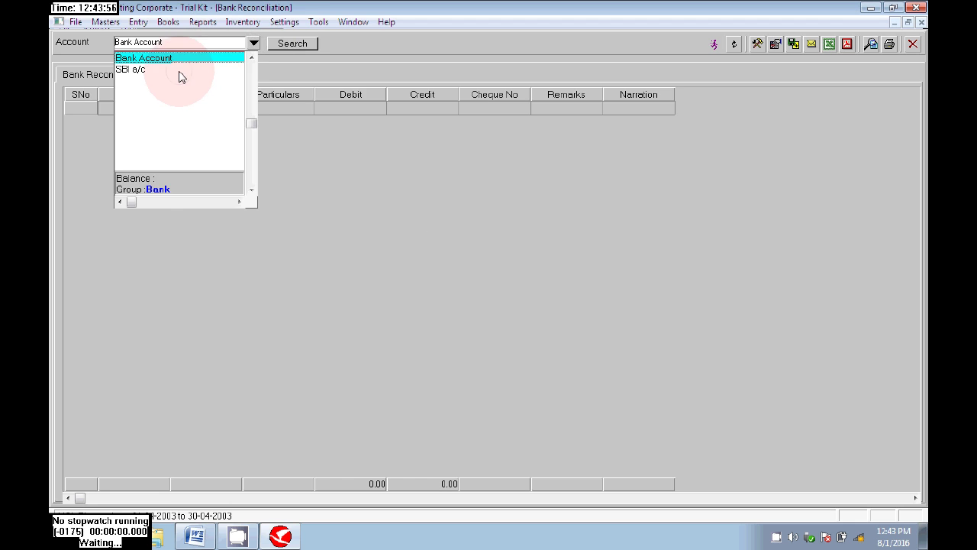
left_click(178, 69)
left_click(289, 45)
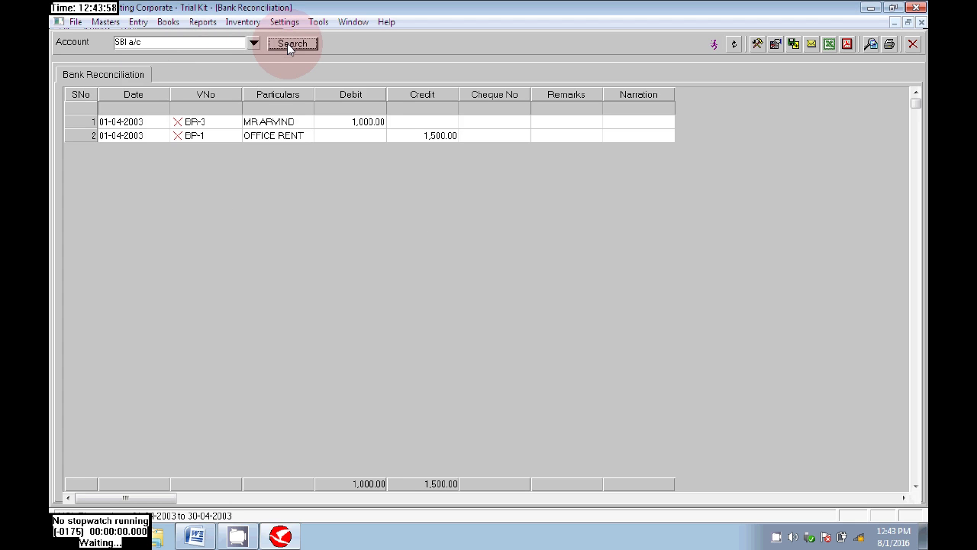
Examine the listed un-cleared receipt and payment vouchers, refresh the list and close the reconciliation.
left_click(213, 123)
left_click(237, 138)
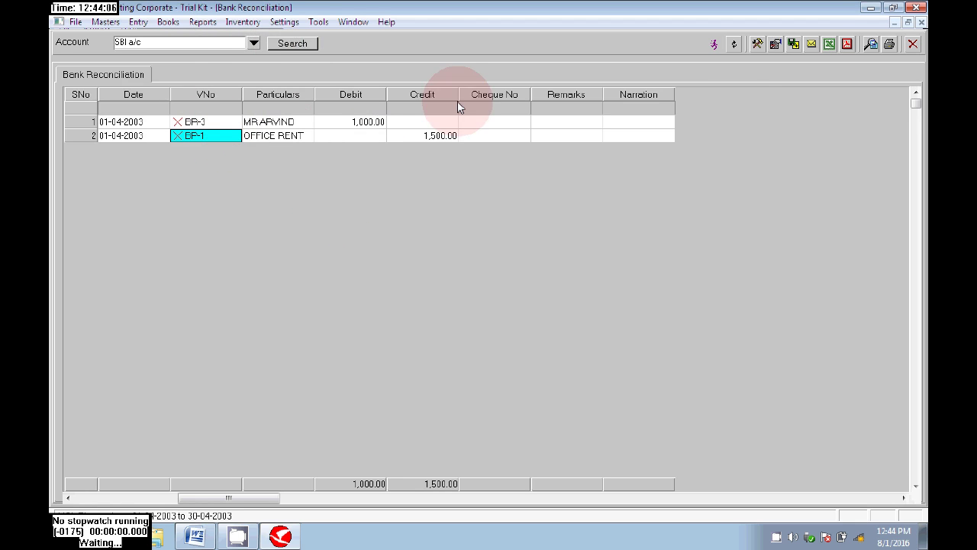
left_click(734, 44)
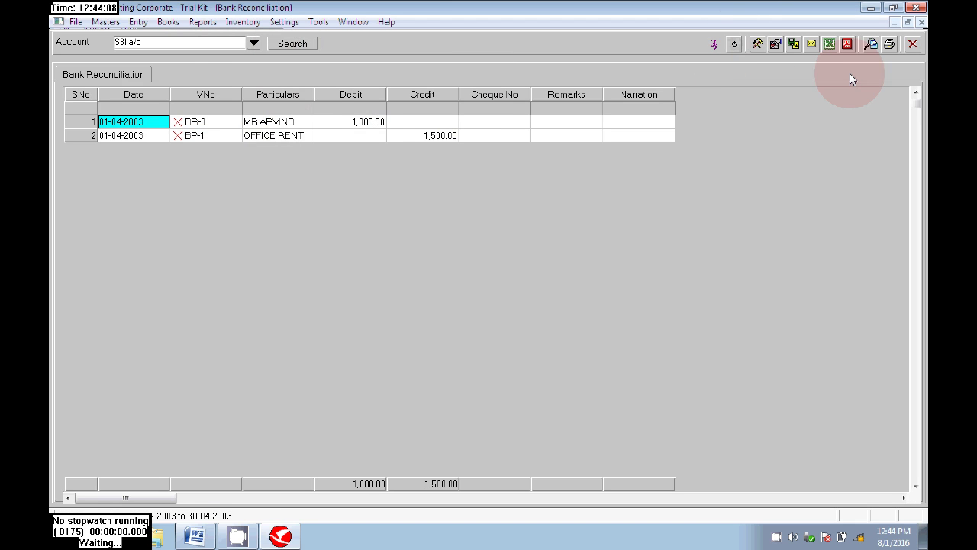
left_click(914, 45)
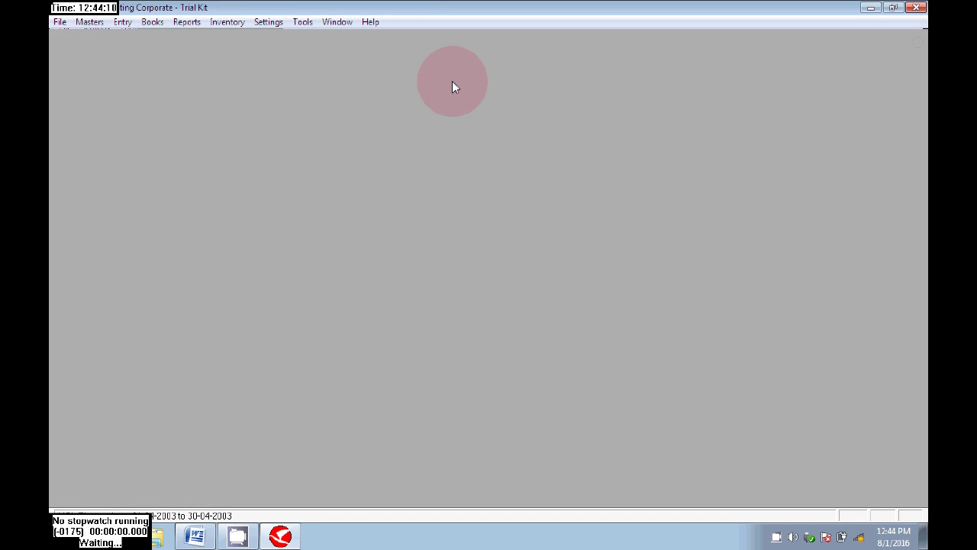
View the ledger of SBI a/c for the entire period with the Default report type and close it.
left_click(156, 23)
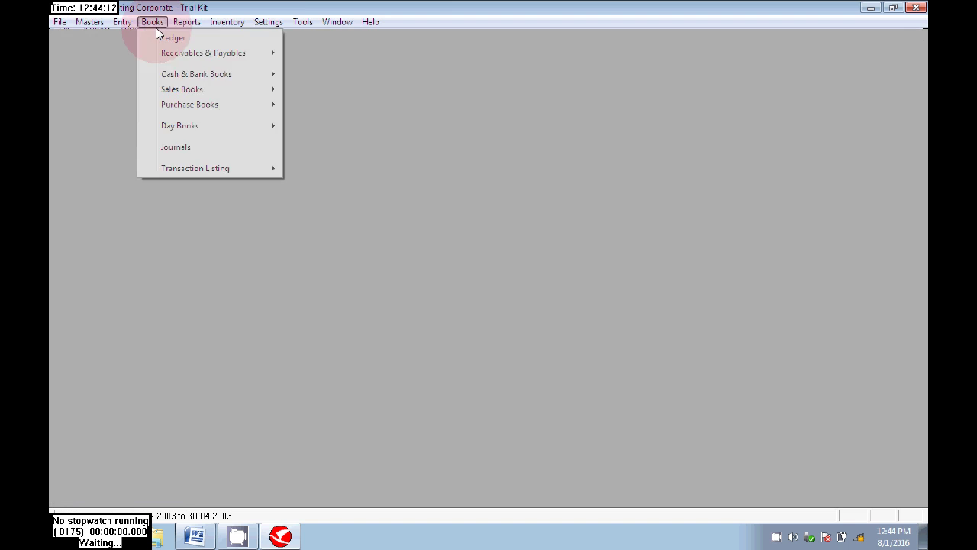
mouse_move(191, 23)
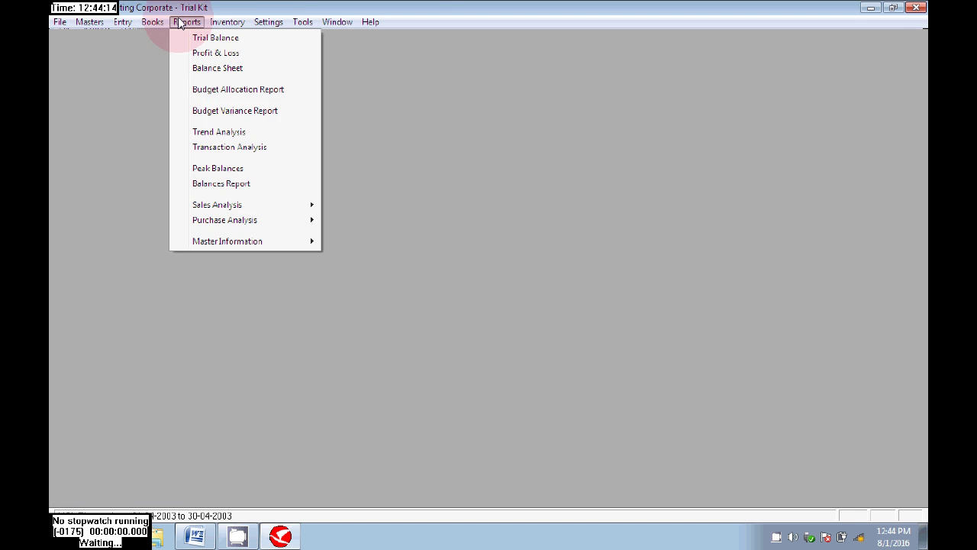
left_click(158, 24)
left_click(159, 25)
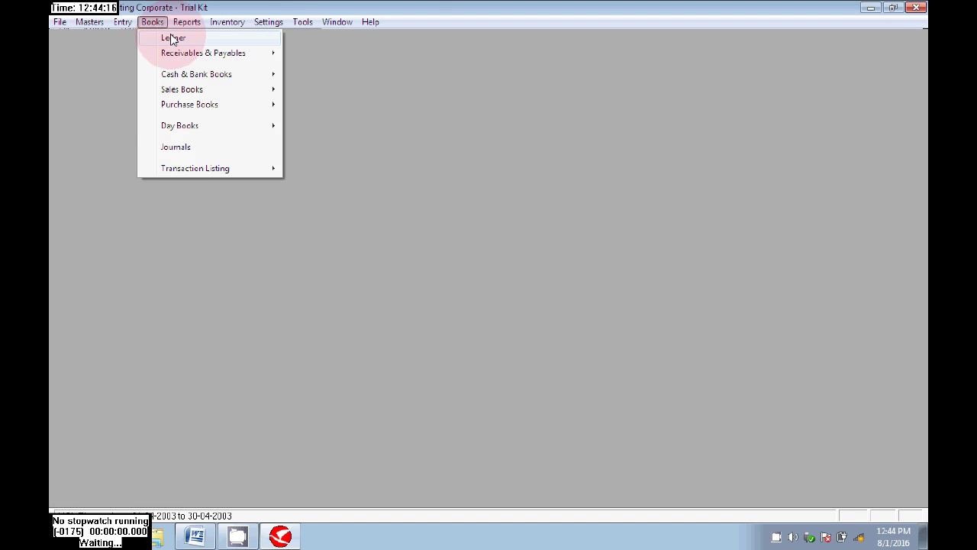
left_click(172, 37)
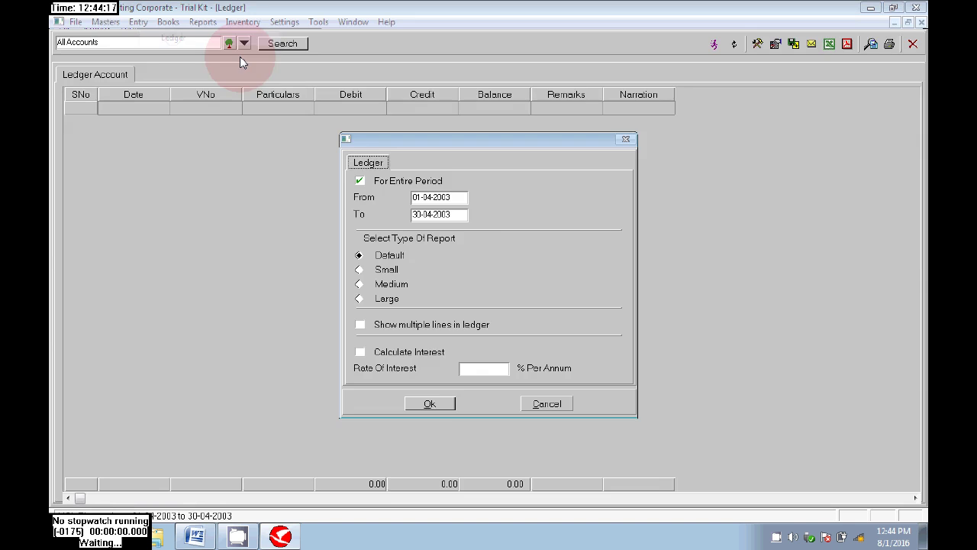
left_click(427, 404)
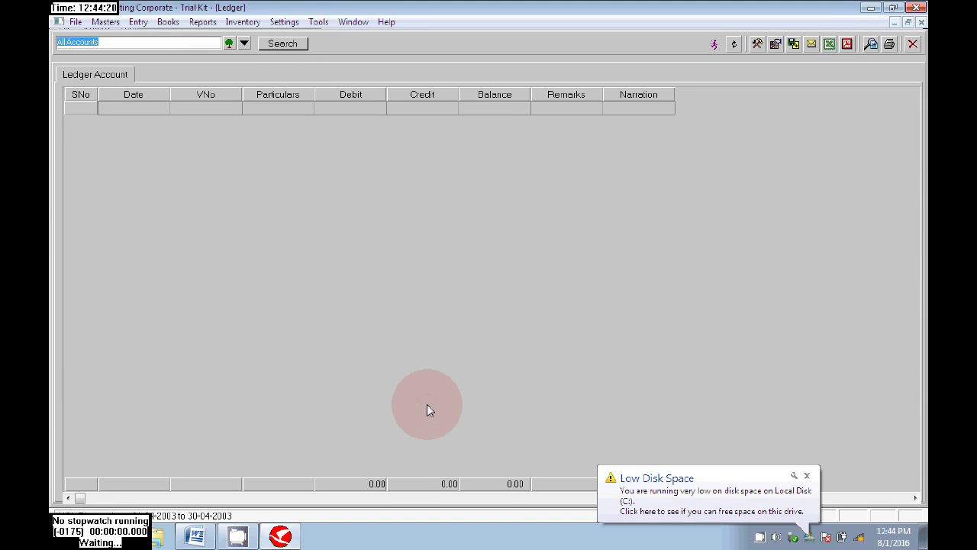
left_click(242, 43)
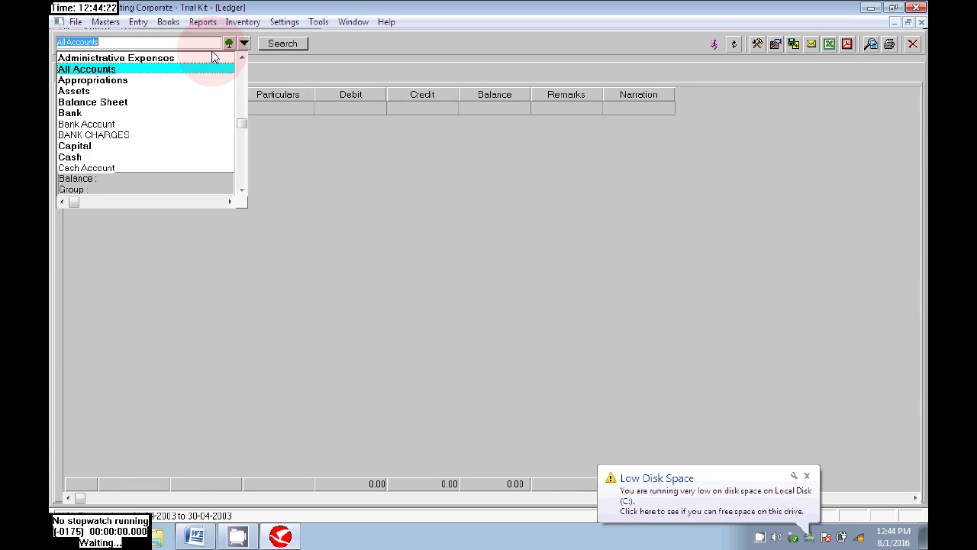
type("s")
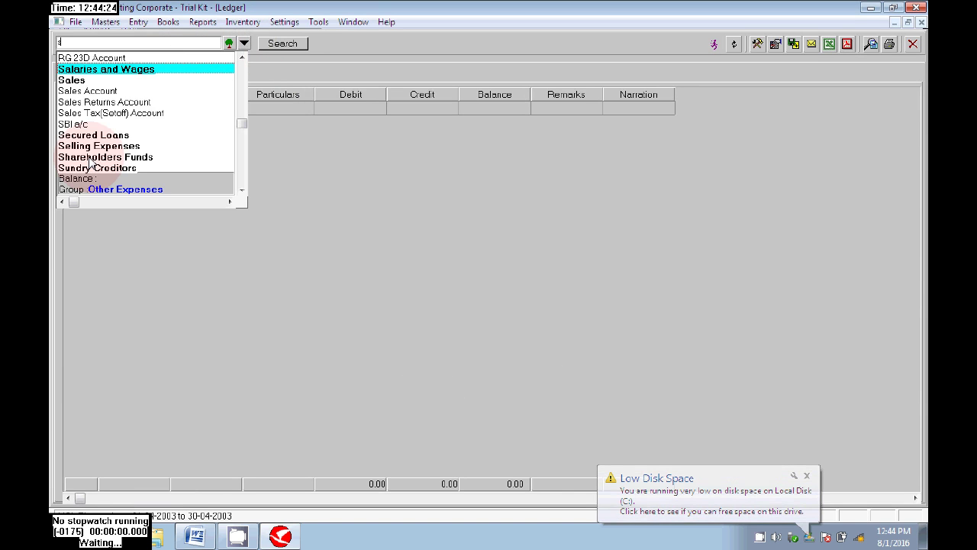
left_click(76, 124)
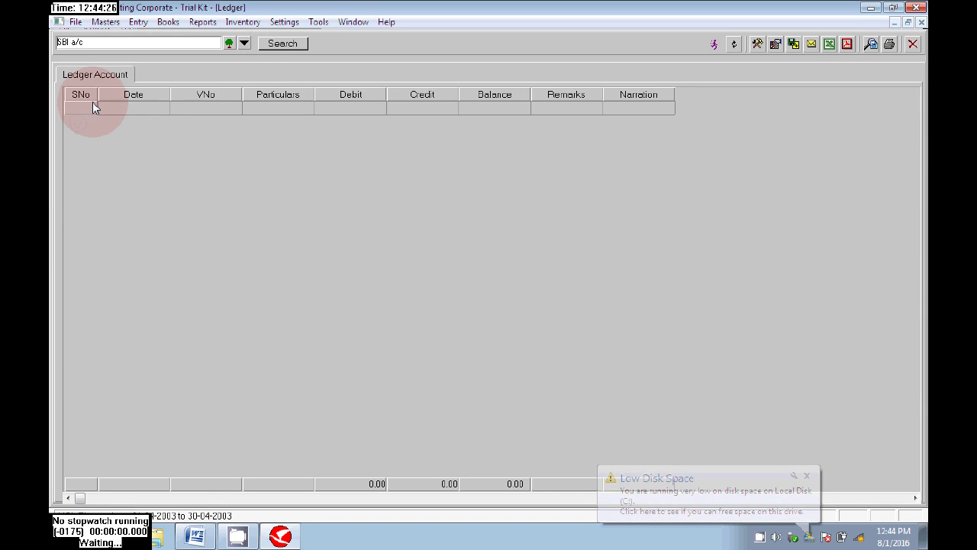
left_click(282, 43)
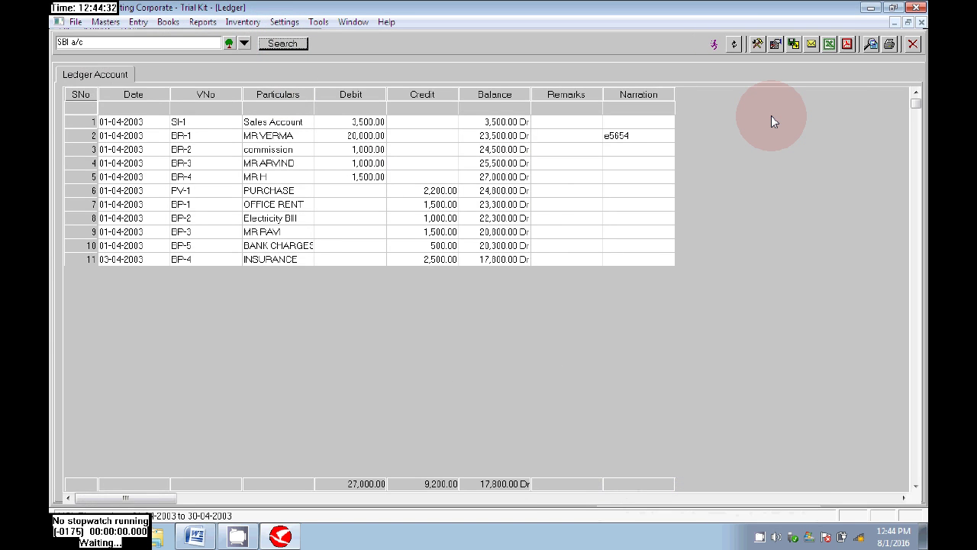
left_click(912, 43)
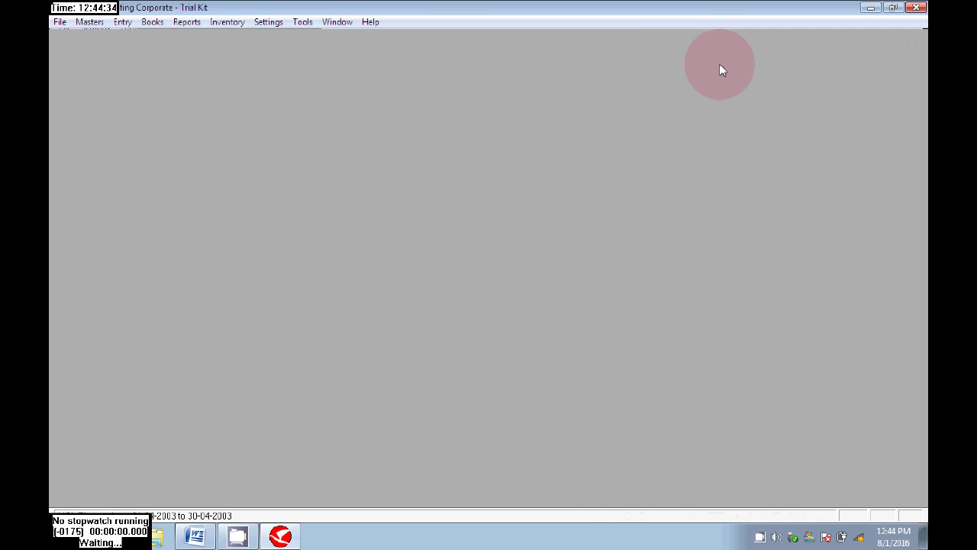
View the bank book of SBI a/c for the entire period with the Default report type and close it.
left_click(153, 23)
mouse_move(196, 72)
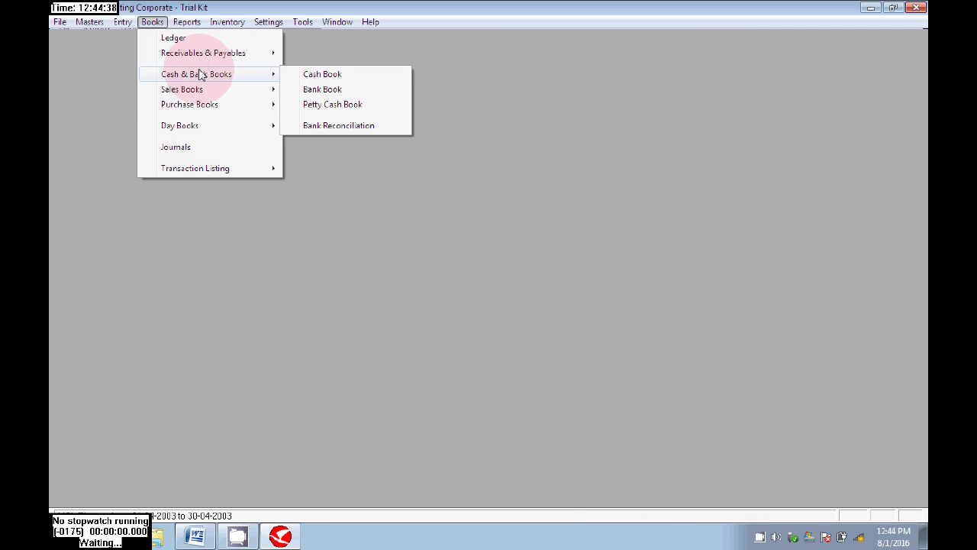
left_click(327, 89)
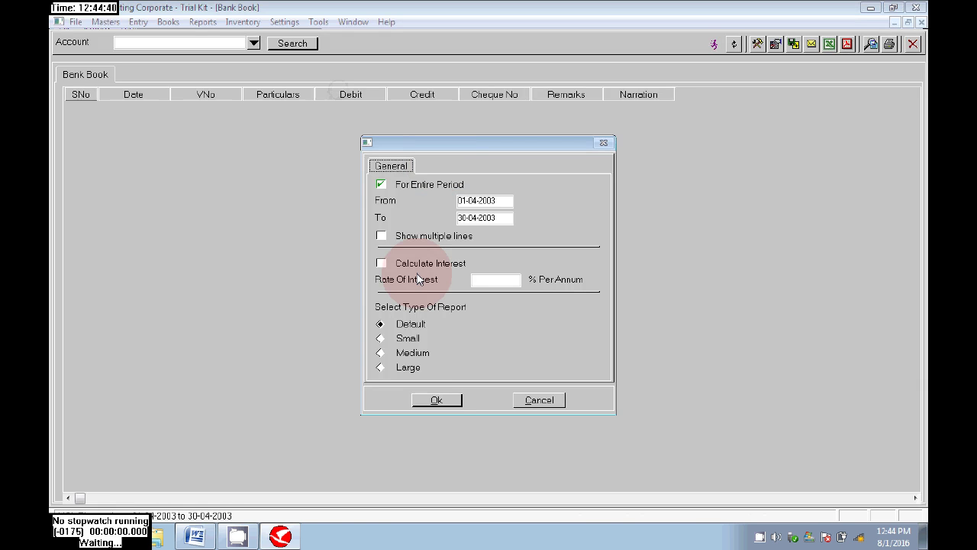
left_click(432, 400)
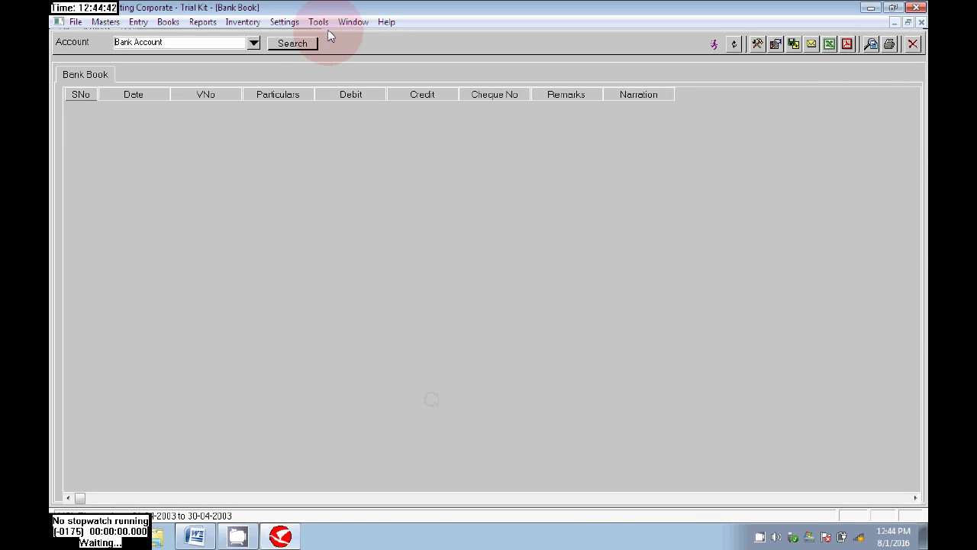
left_click(253, 44)
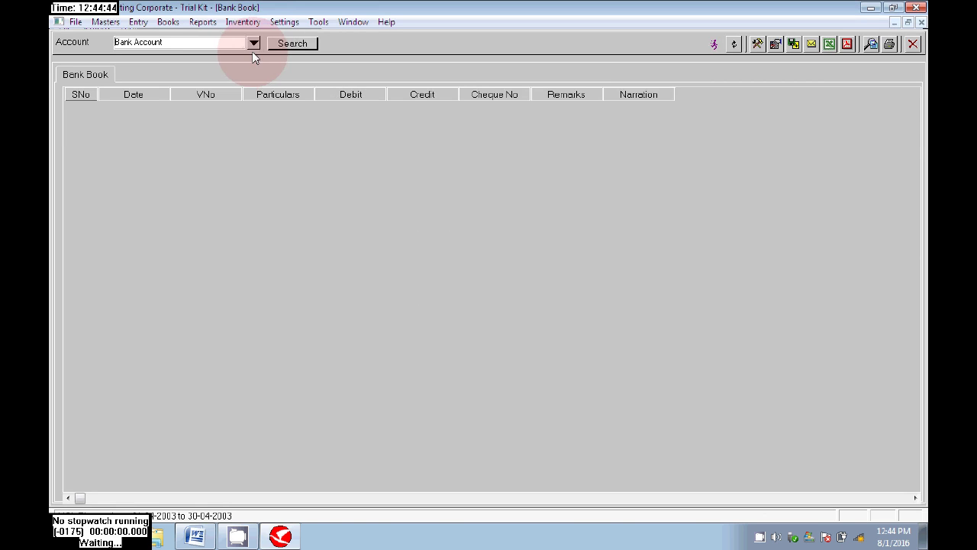
left_click(199, 67)
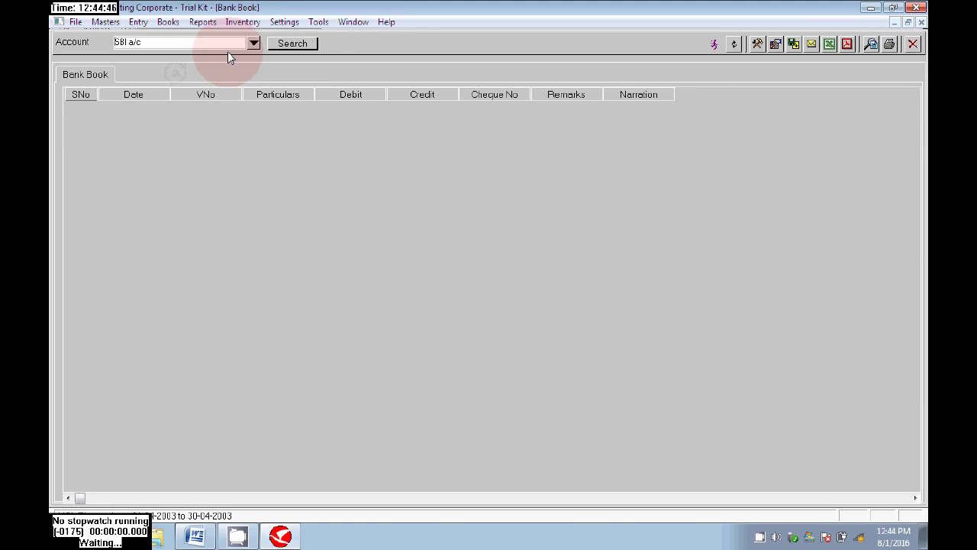
left_click(312, 42)
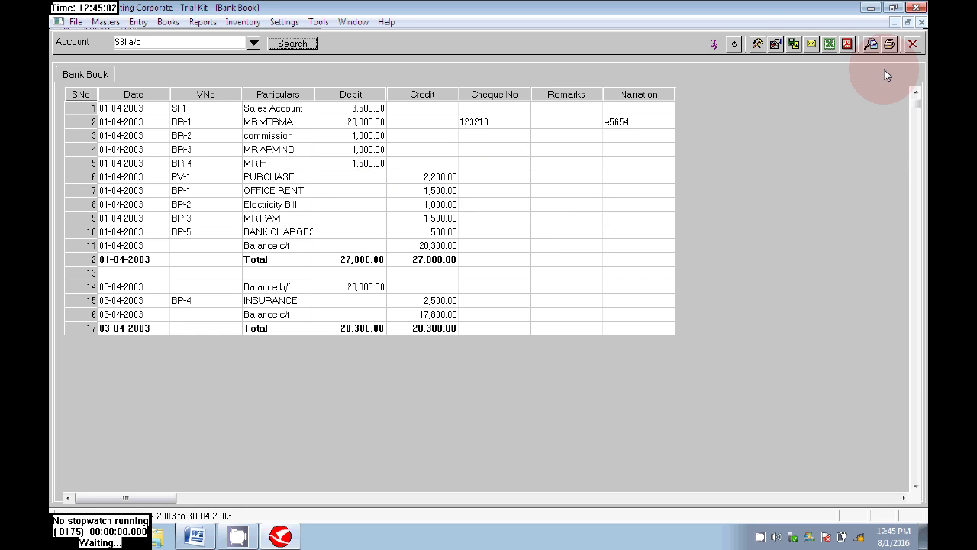
left_click(913, 43)
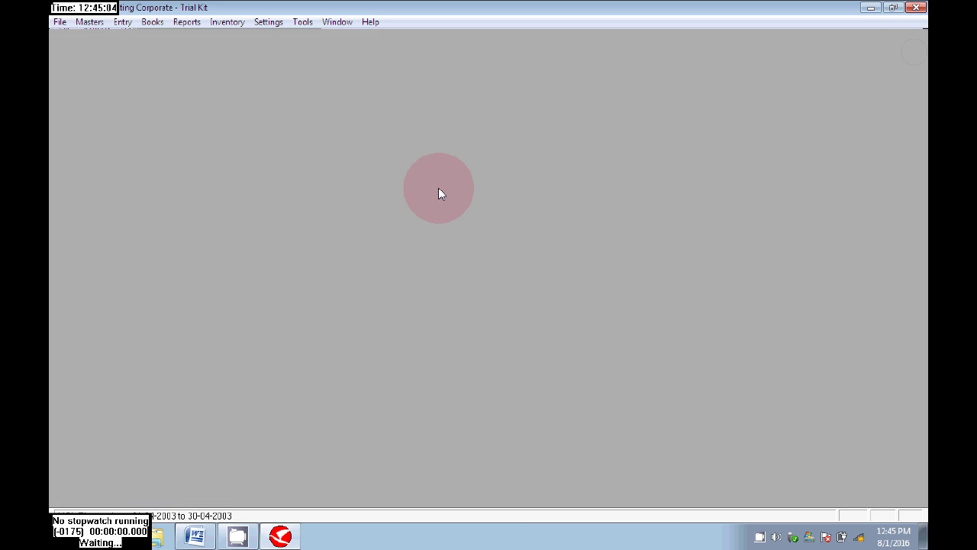